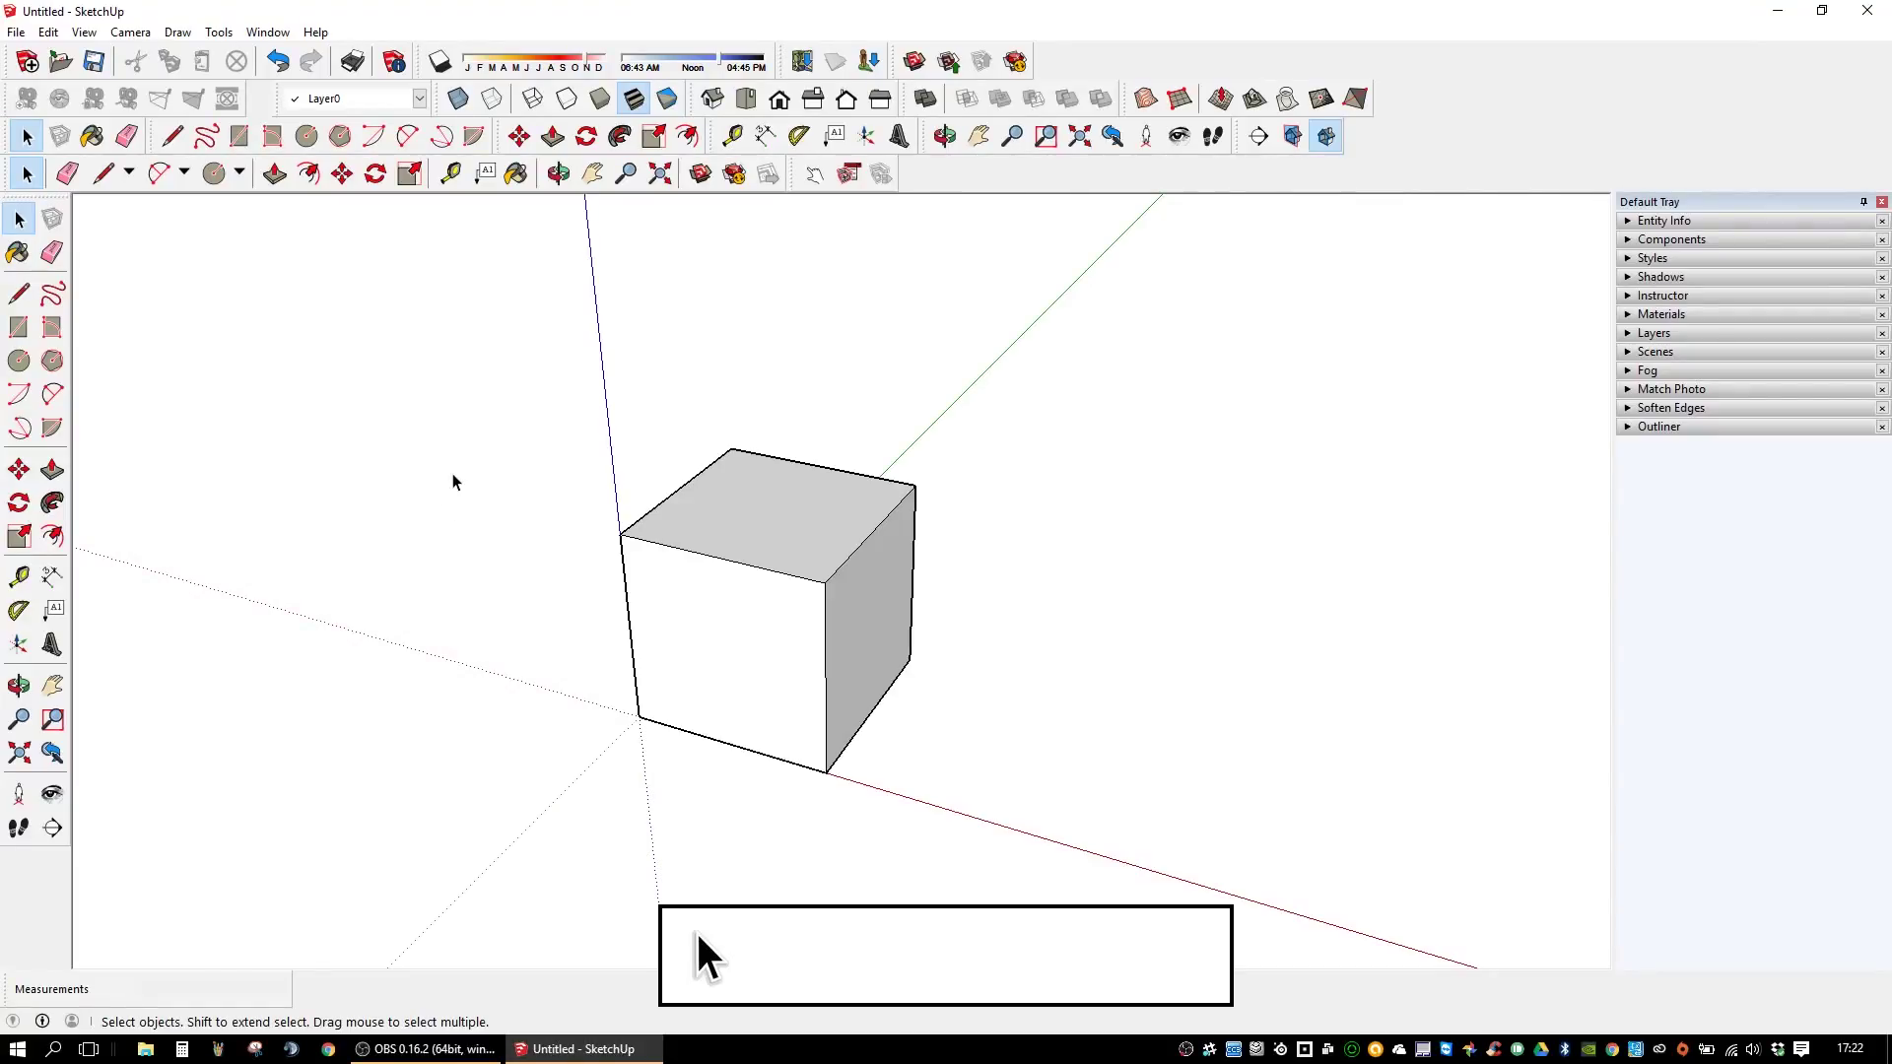
- Try several lines on the ground left of the cube and cancel each one
{"action": "key", "text": "l"}
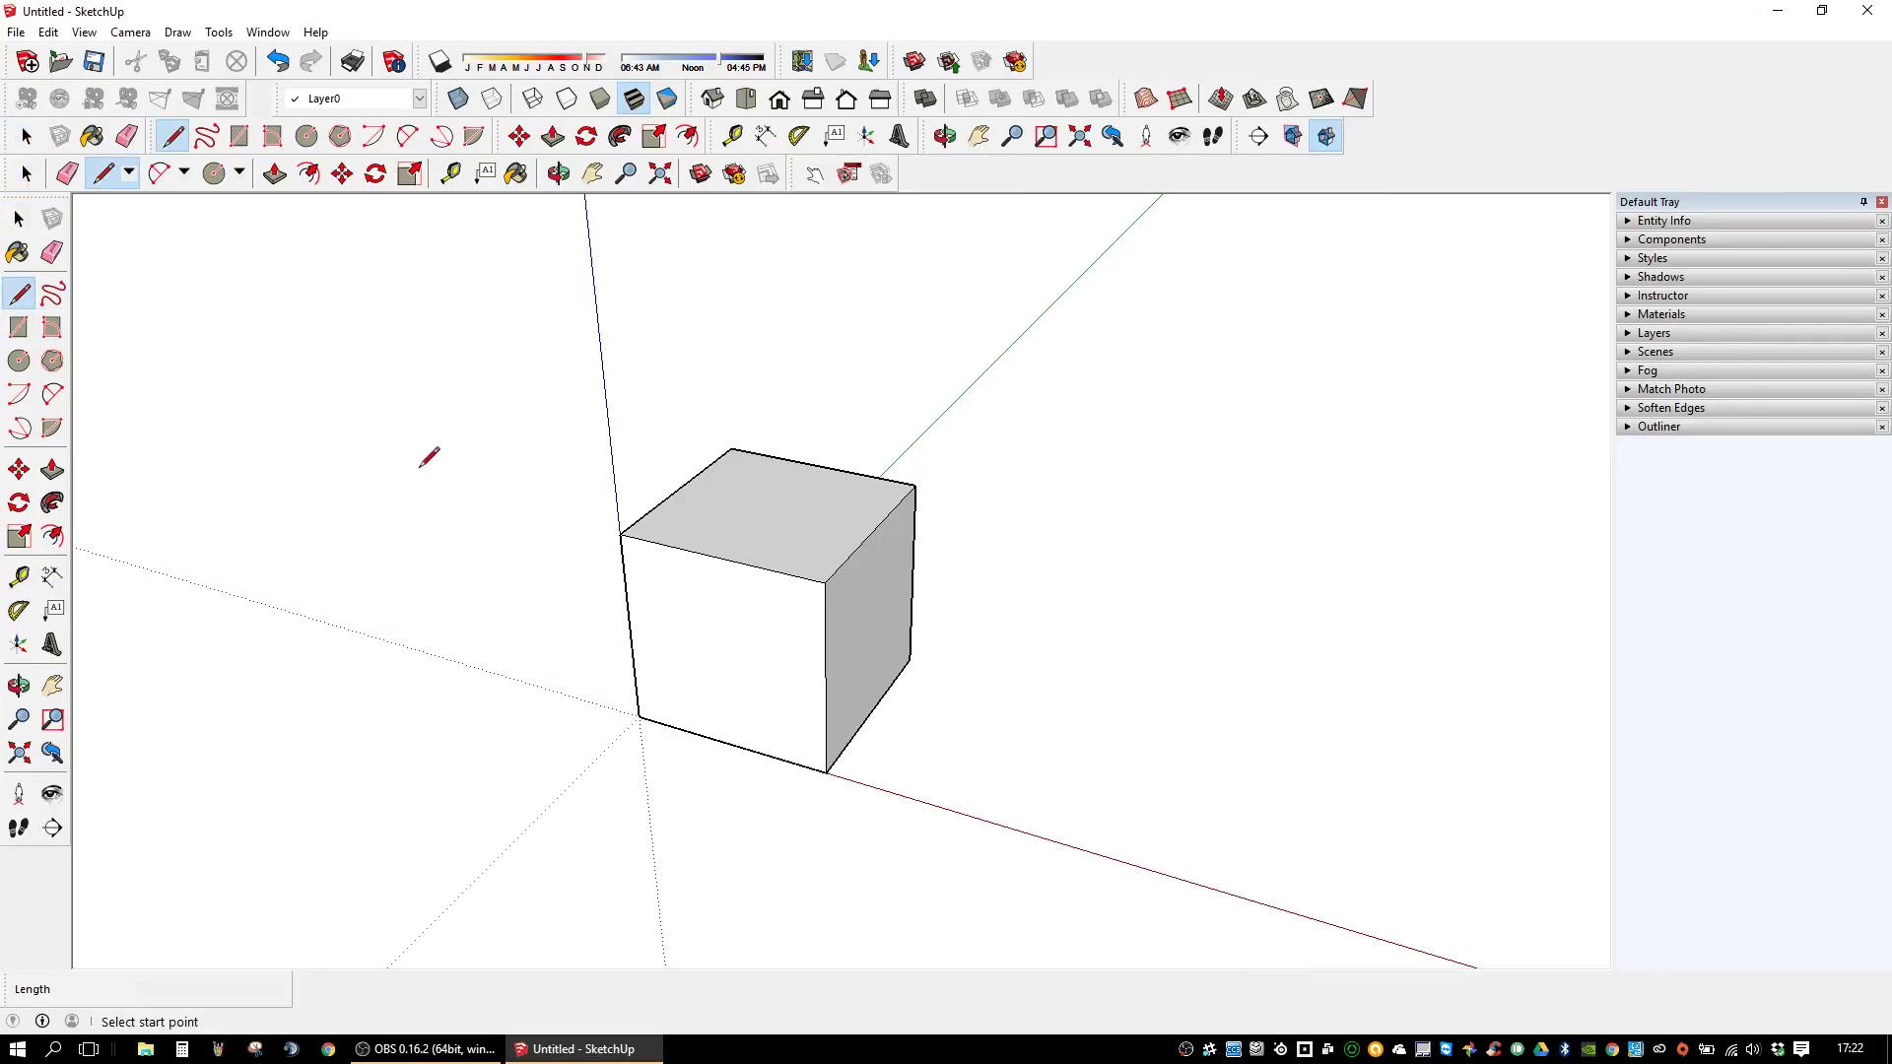
{"action": "key", "text": "space"}
{"action": "key", "text": "l"}
{"action": "left_click", "coordinate": [353, 443]}
{"action": "key", "text": "space"}
{"action": "key", "text": "l"}
{"action": "left_click", "coordinate": [373, 470]}
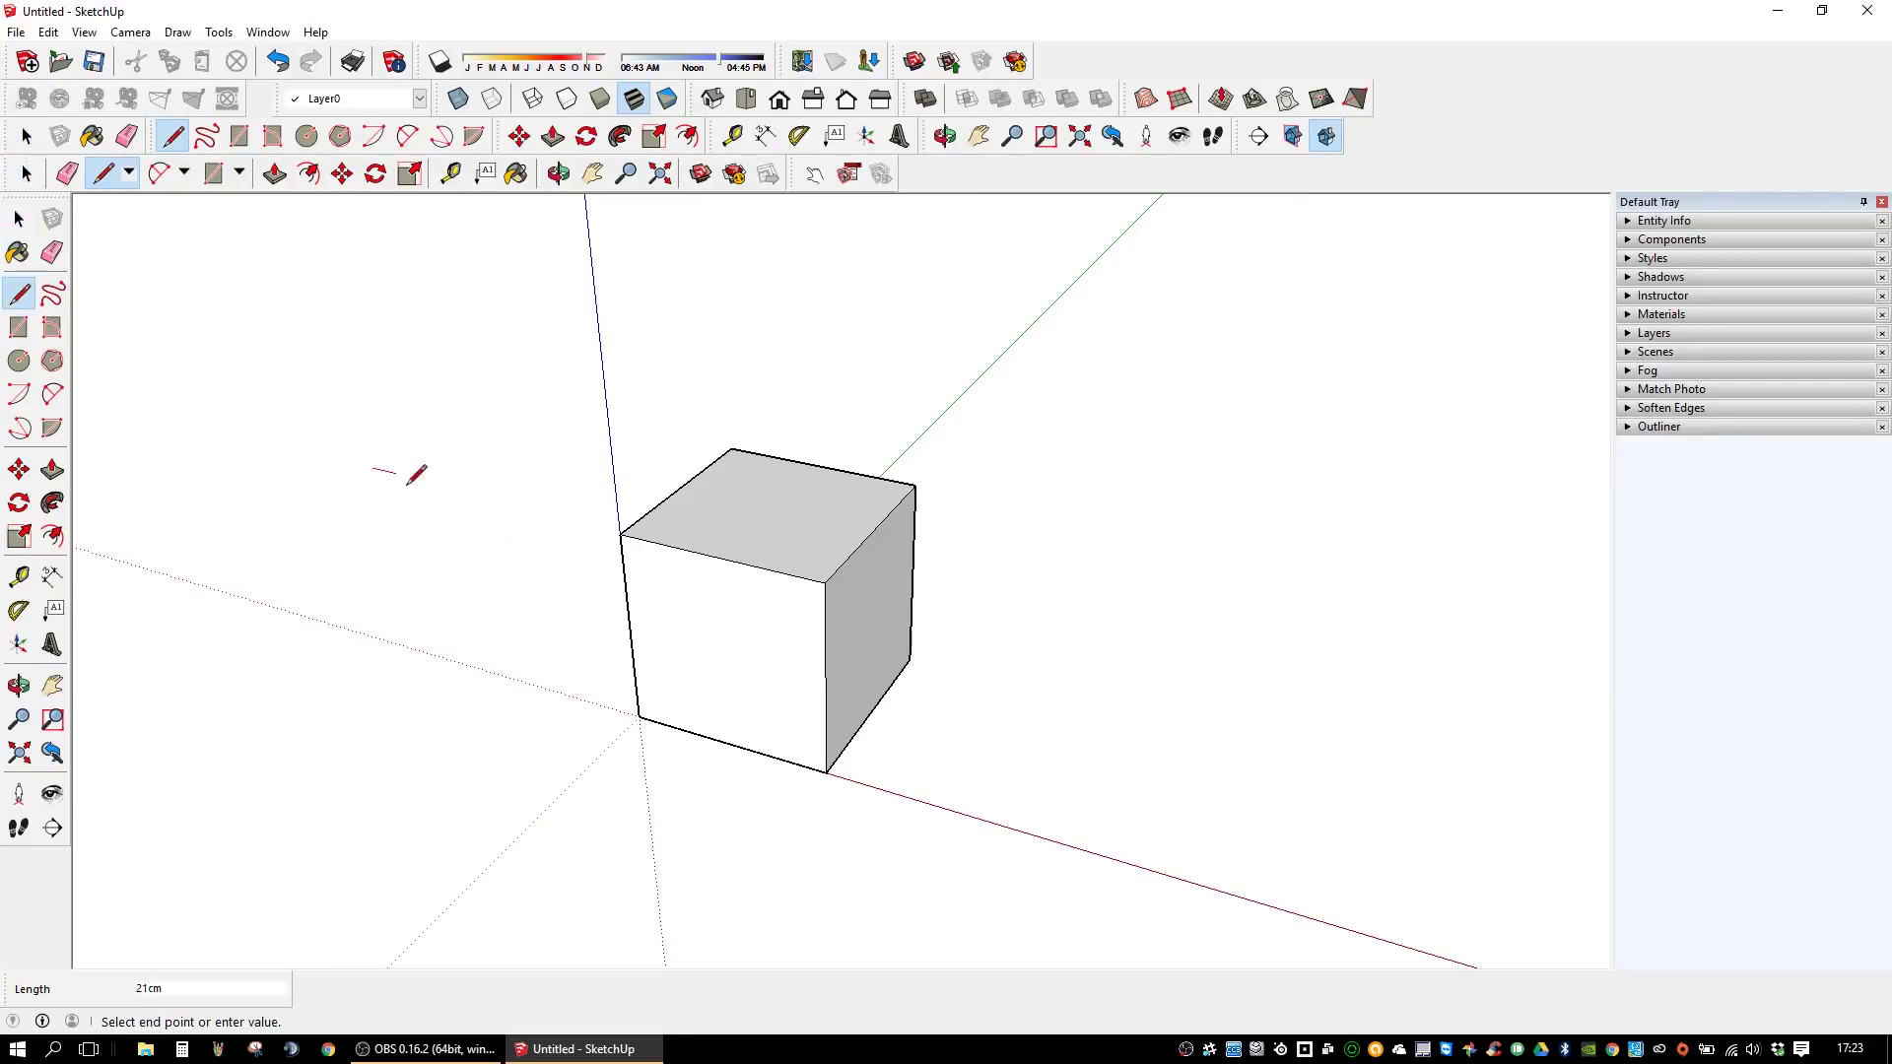
{"action": "key", "text": "Escape"}
{"action": "left_click", "coordinate": [407, 513]}
{"action": "key", "text": "Escape"}
{"action": "left_click", "coordinate": [407, 513]}
{"action": "key", "text": "Escape"}
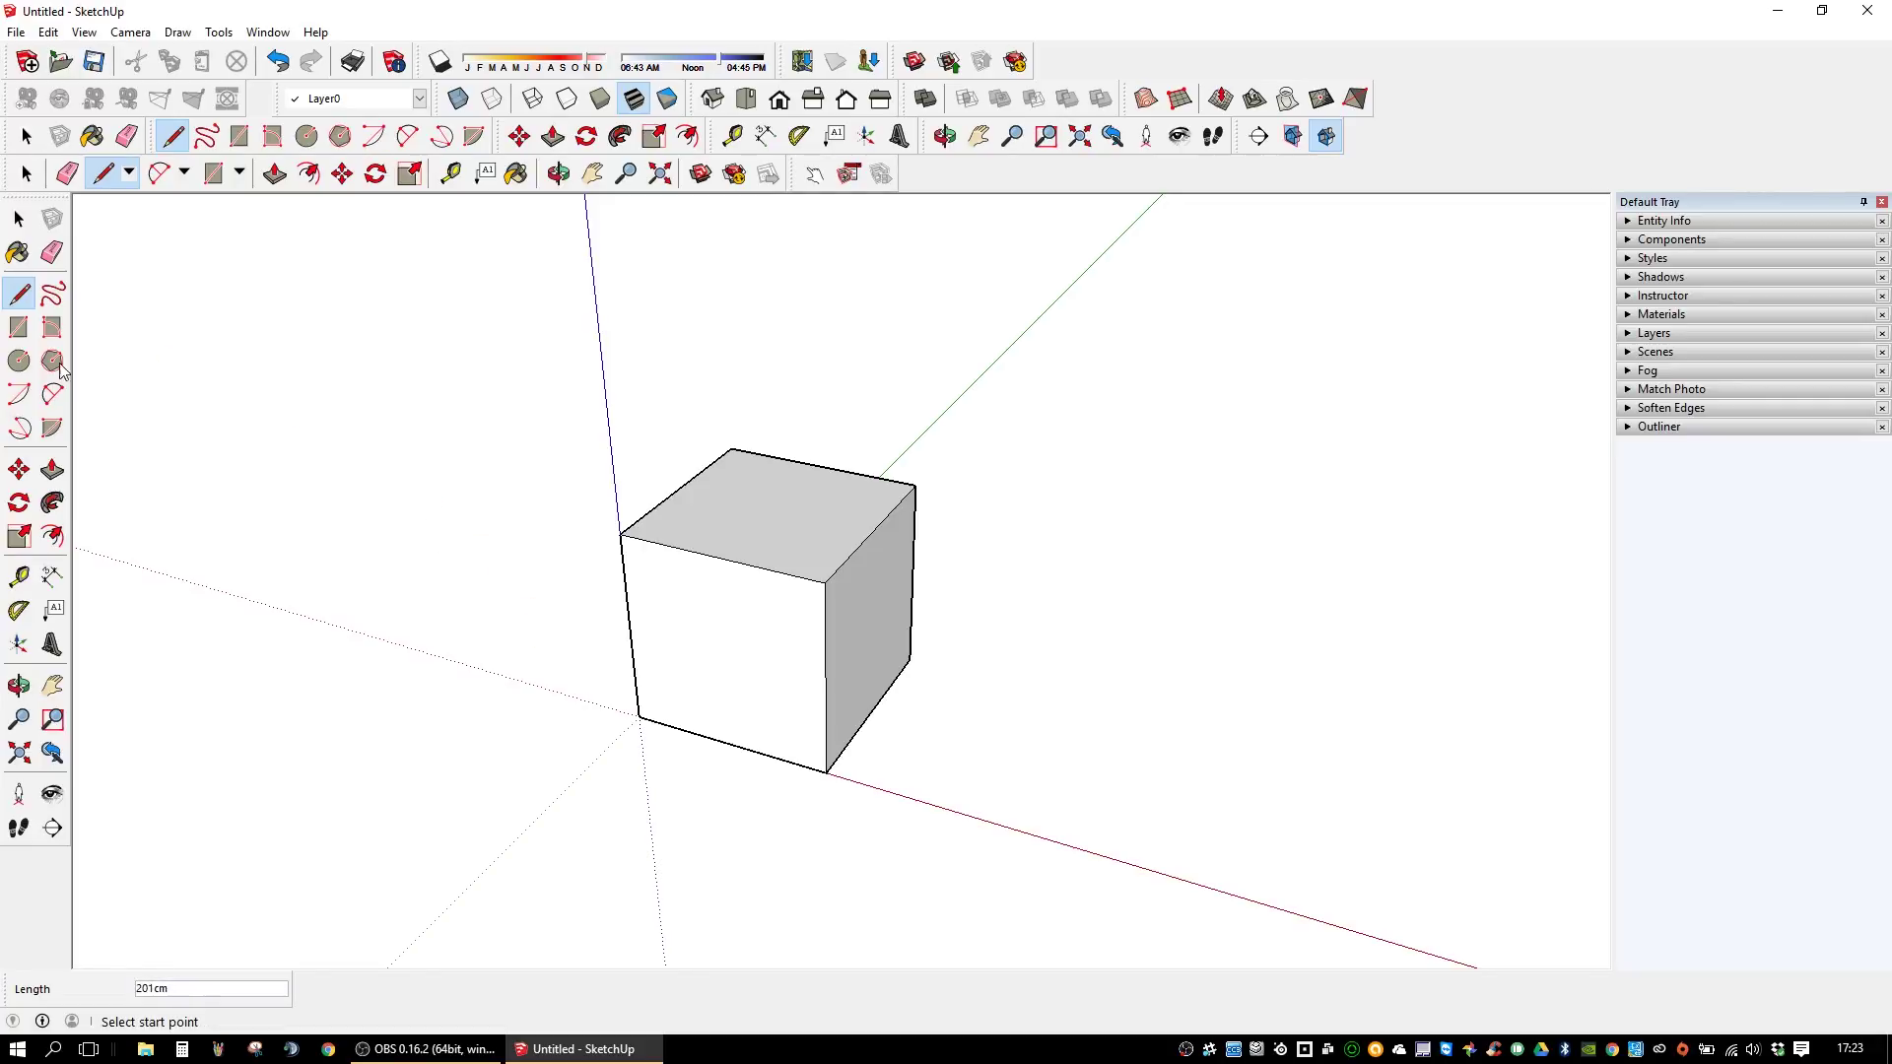
- Start a rectangle on the ground beside the cube
{"action": "left_click", "coordinate": [19, 327]}
{"action": "left_click", "coordinate": [371, 467]}
{"action": "key", "text": "Escape"}
{"action": "left_click", "coordinate": [371, 468]}
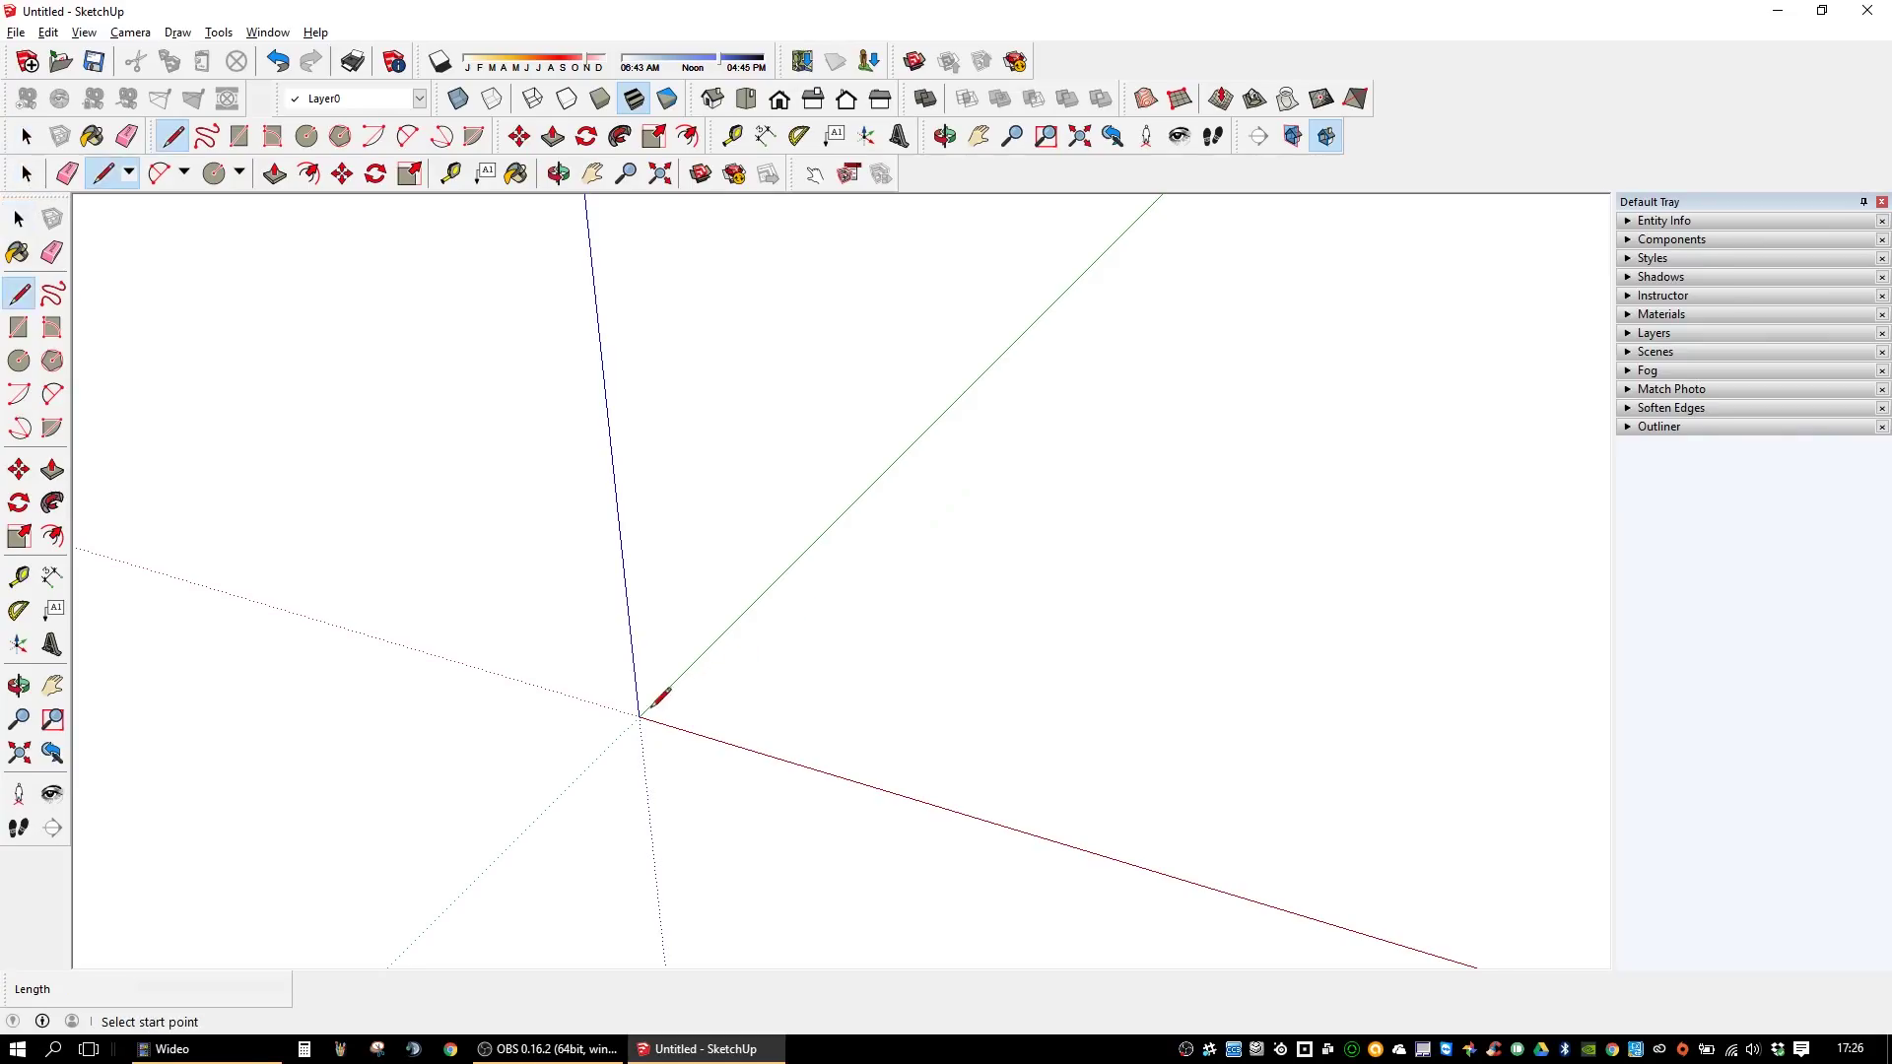
- Draw a square floor face with four edges starting at the origin
{"action": "left_click", "coordinate": [642, 714]}
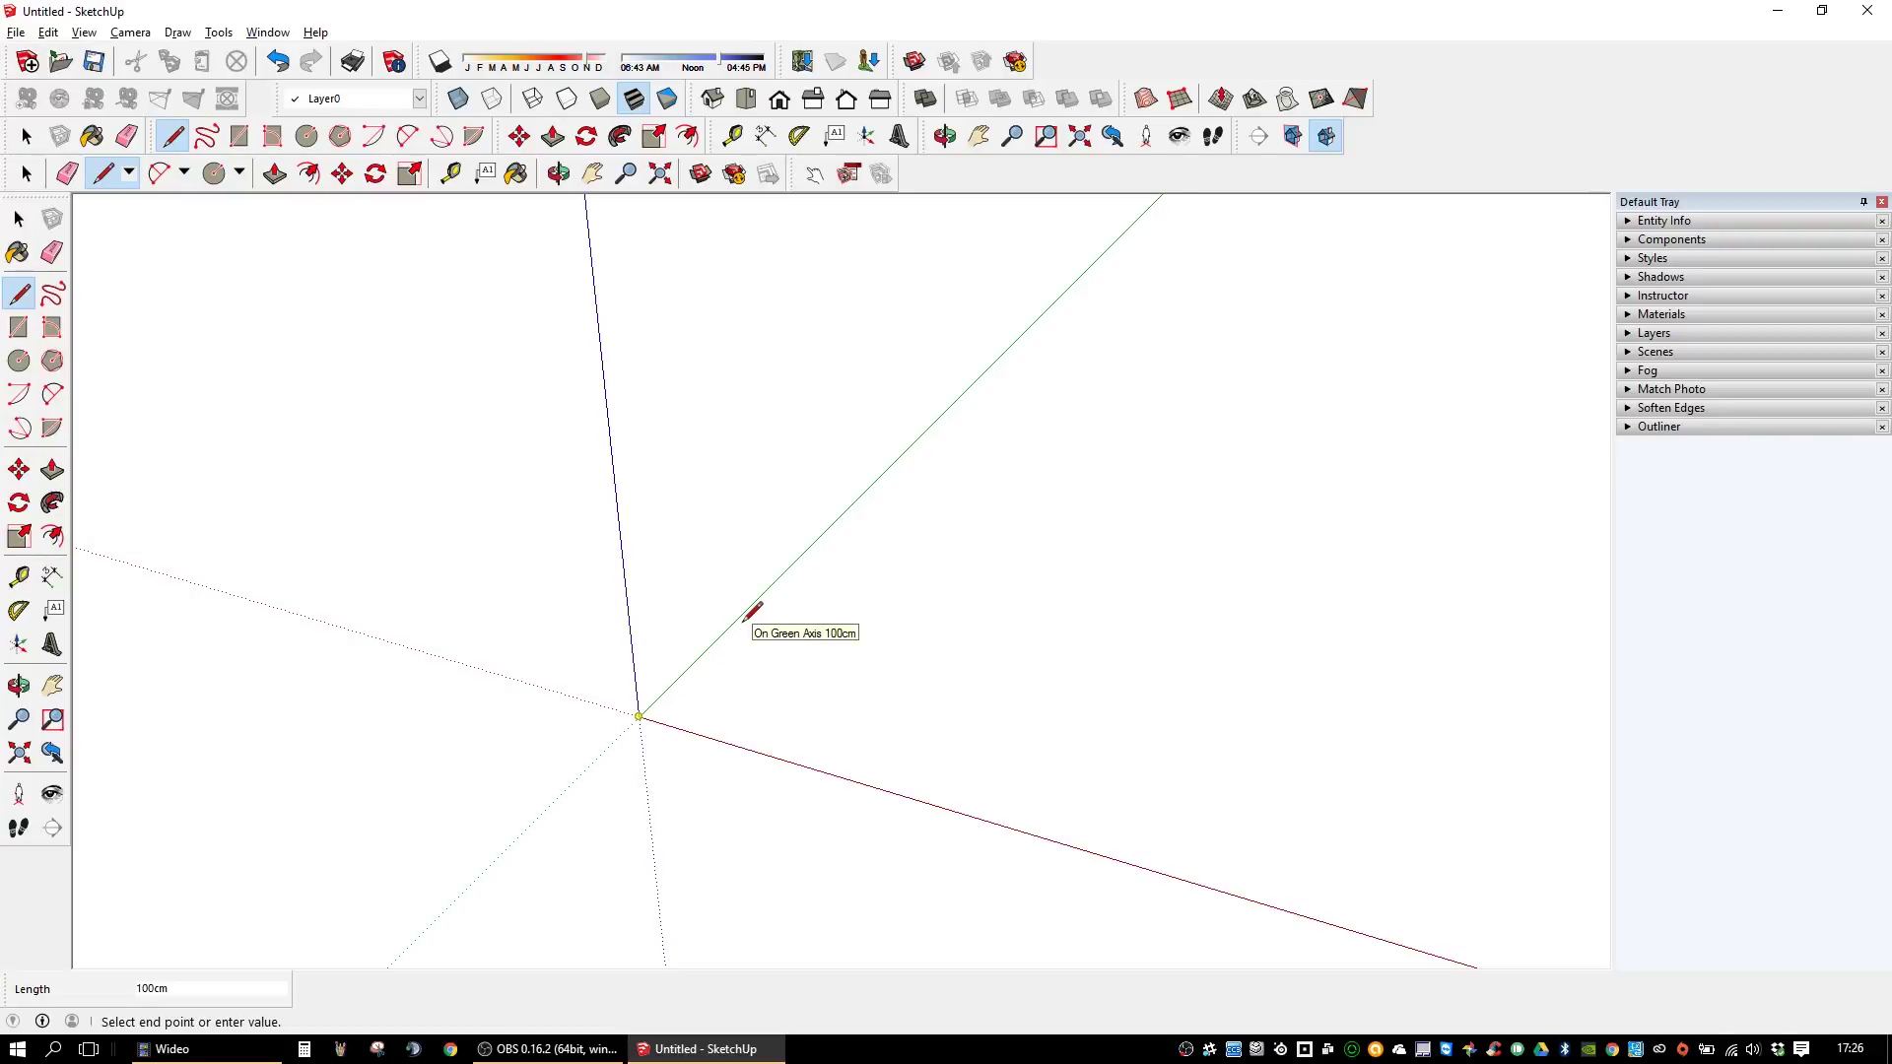
{"action": "left_click", "coordinate": [739, 617]}
{"action": "left_click", "coordinate": [908, 658]}
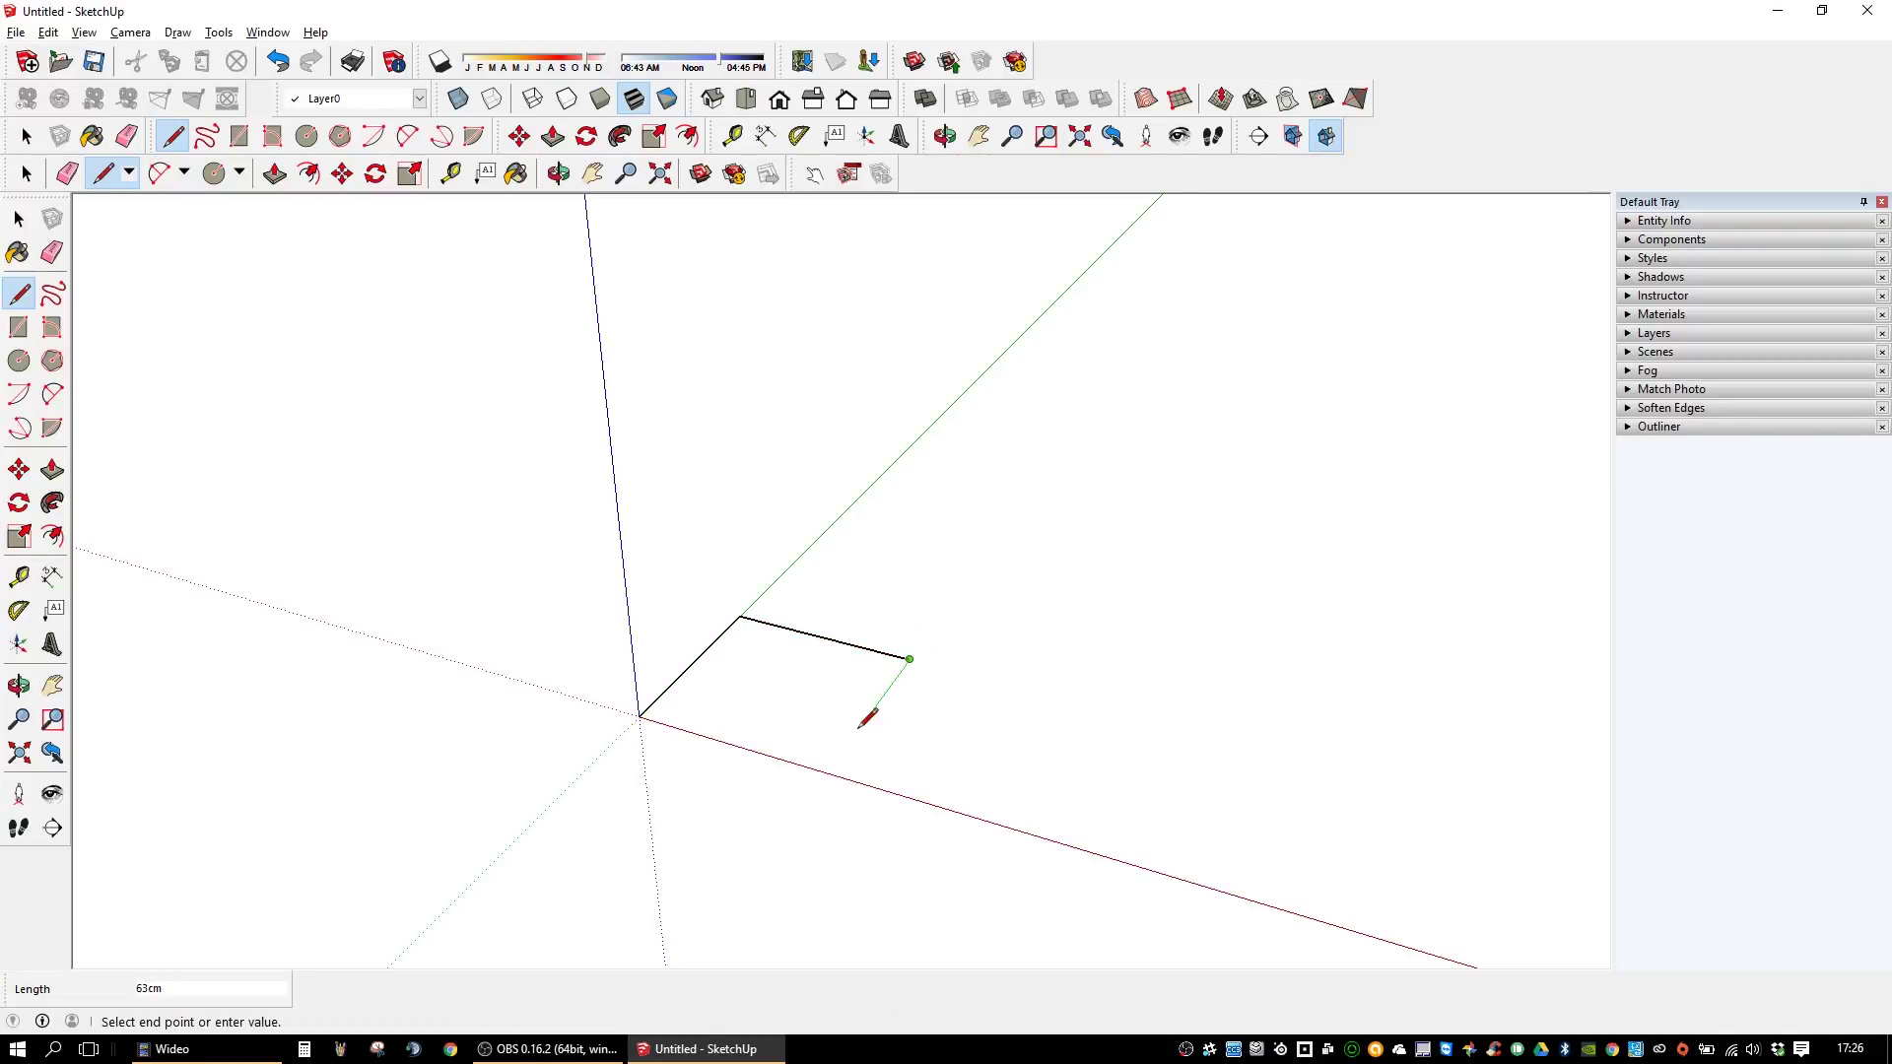
{"action": "left_click", "coordinate": [826, 771]}
{"action": "left_click", "coordinate": [641, 715]}
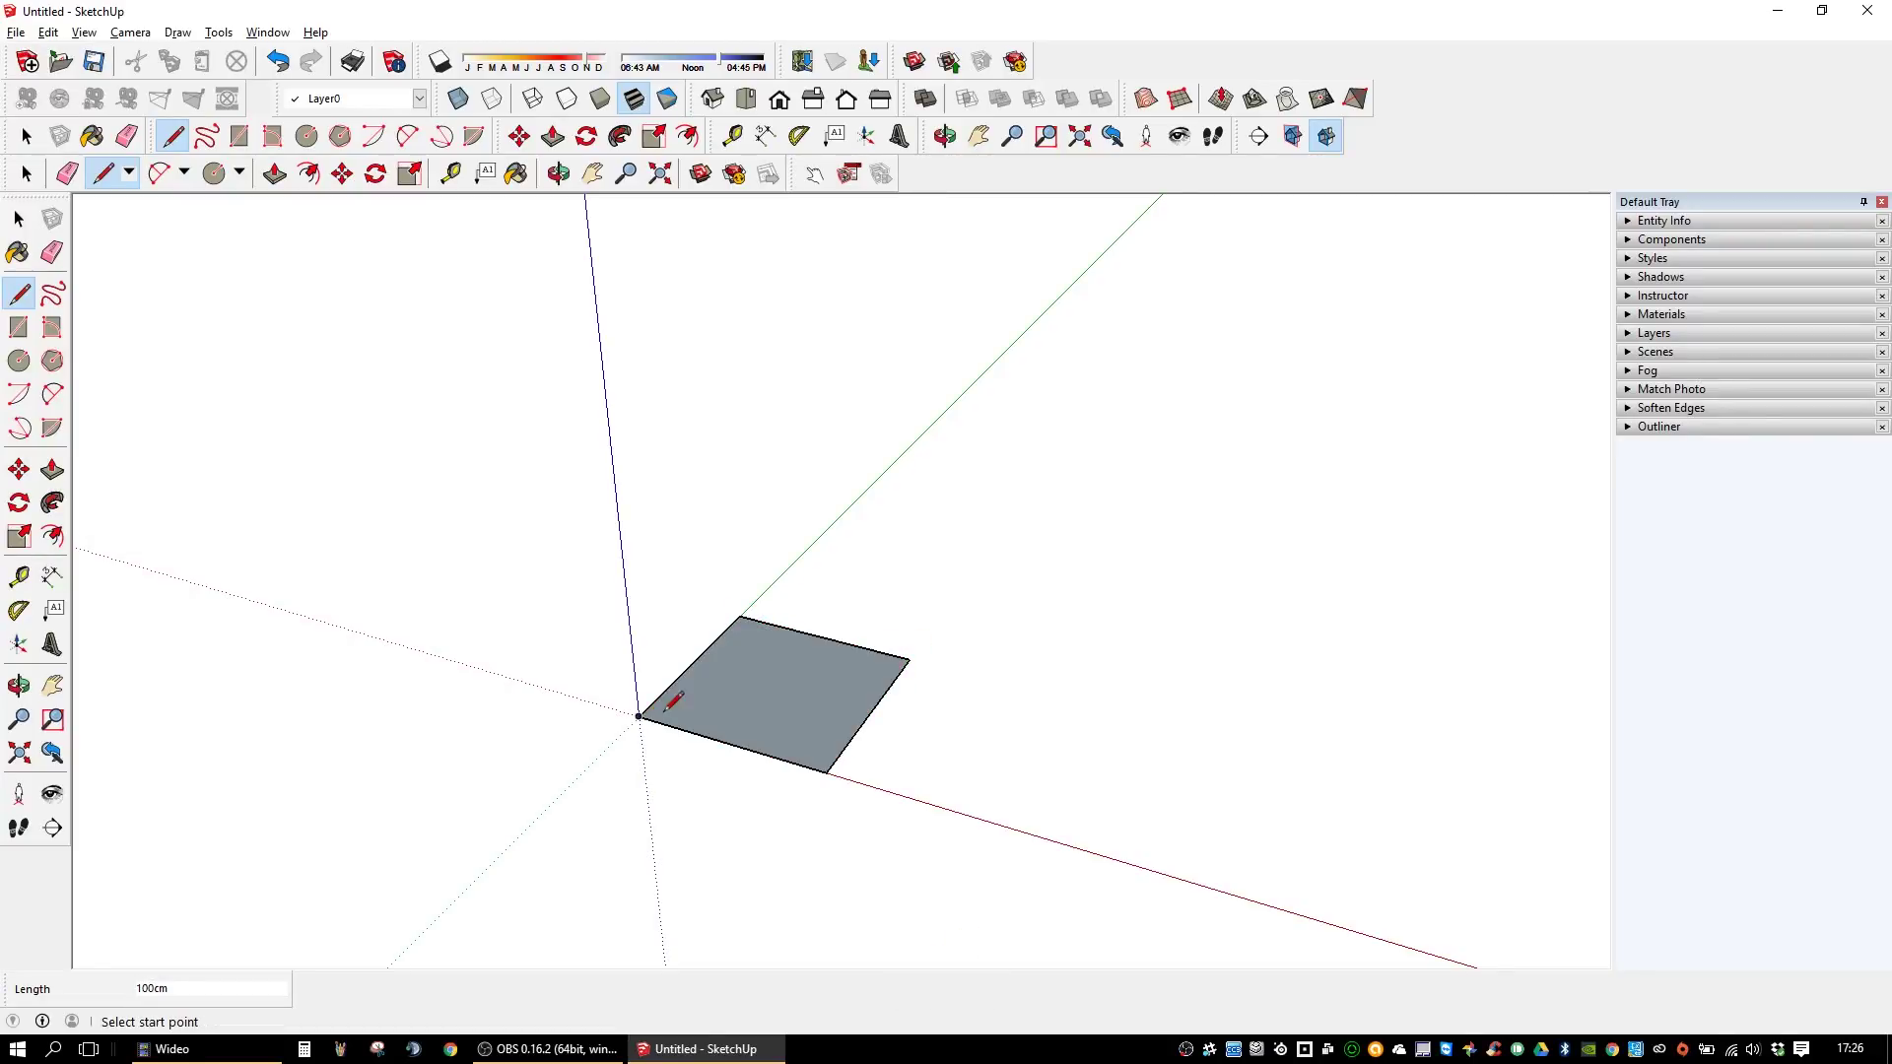
- Draw an upright 100cm wall rectangle from the origin
{"action": "key", "text": "r"}
{"action": "left_click", "coordinate": [641, 715]}
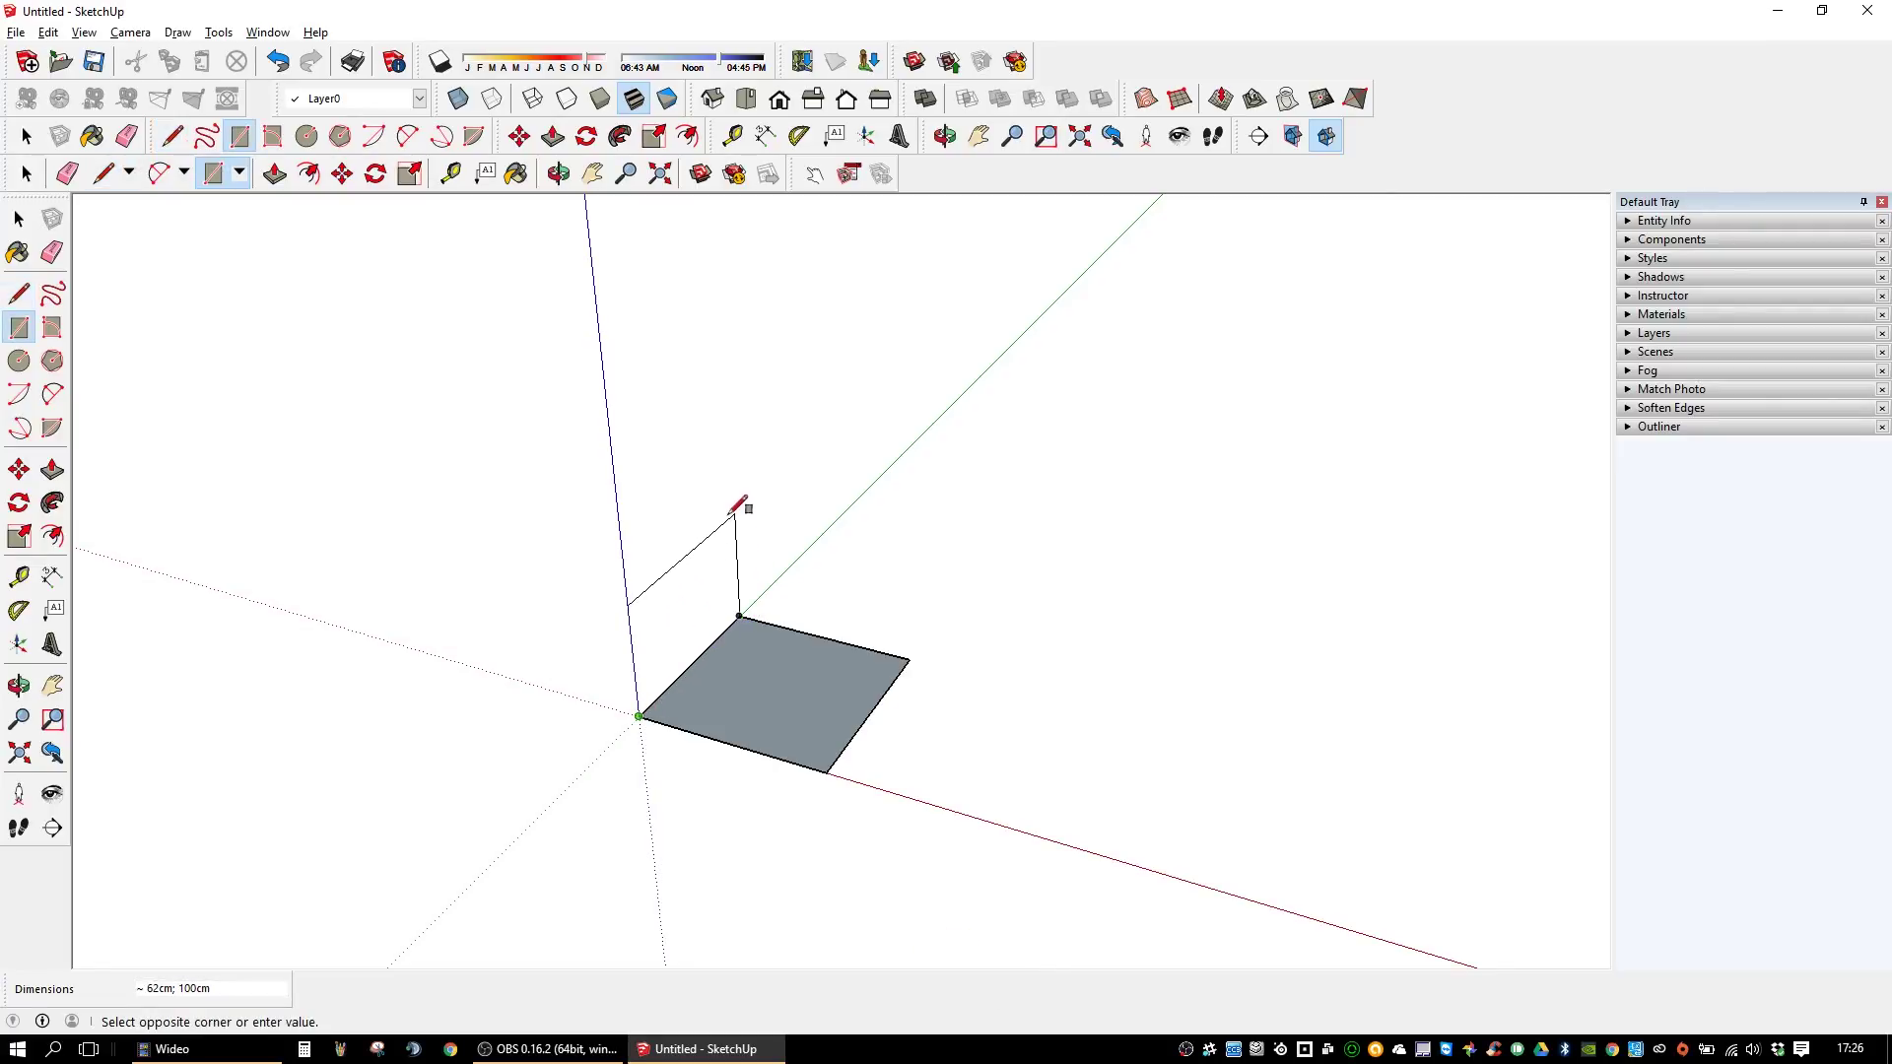
{"action": "type", "text": "1"}
{"action": "key", "text": "Return"}
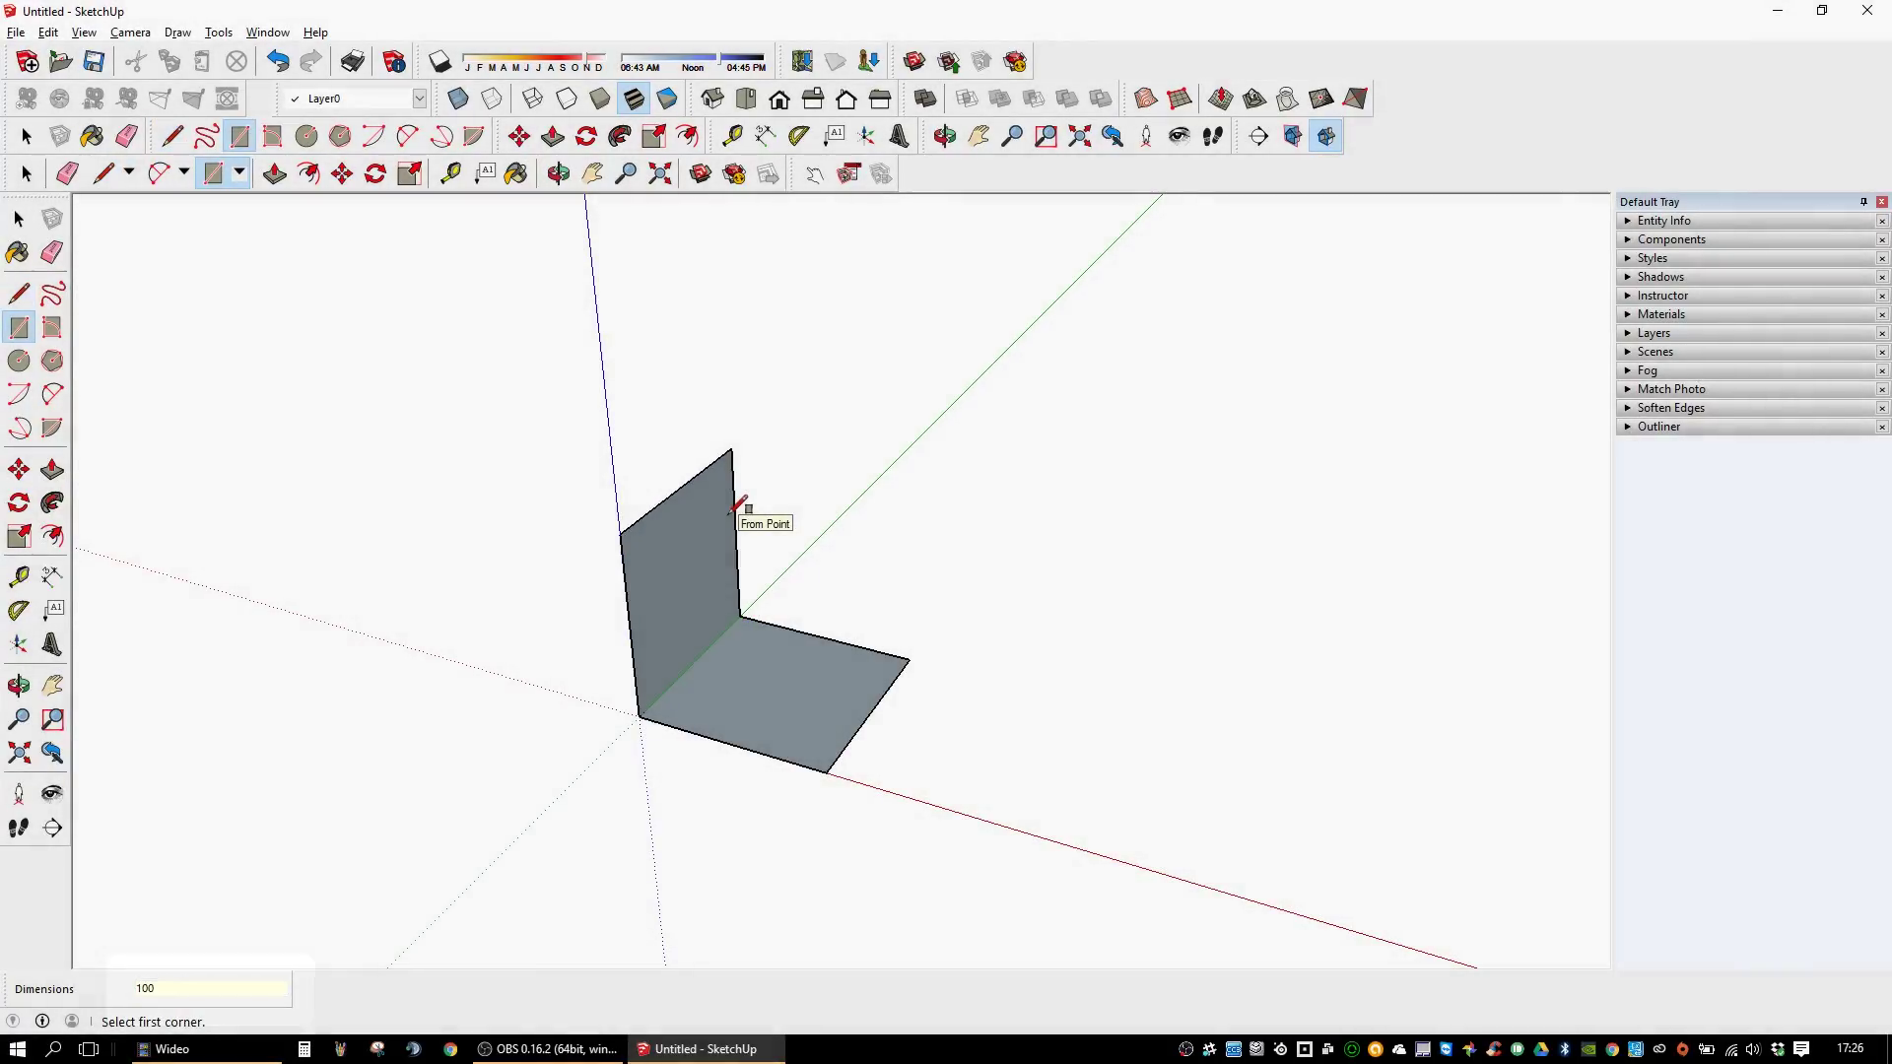
- Draw a 50cm-radius circle on the floor face
{"action": "key", "text": "c"}
{"action": "left_click", "coordinate": [779, 687]}
{"action": "left_click", "coordinate": [811, 648]}
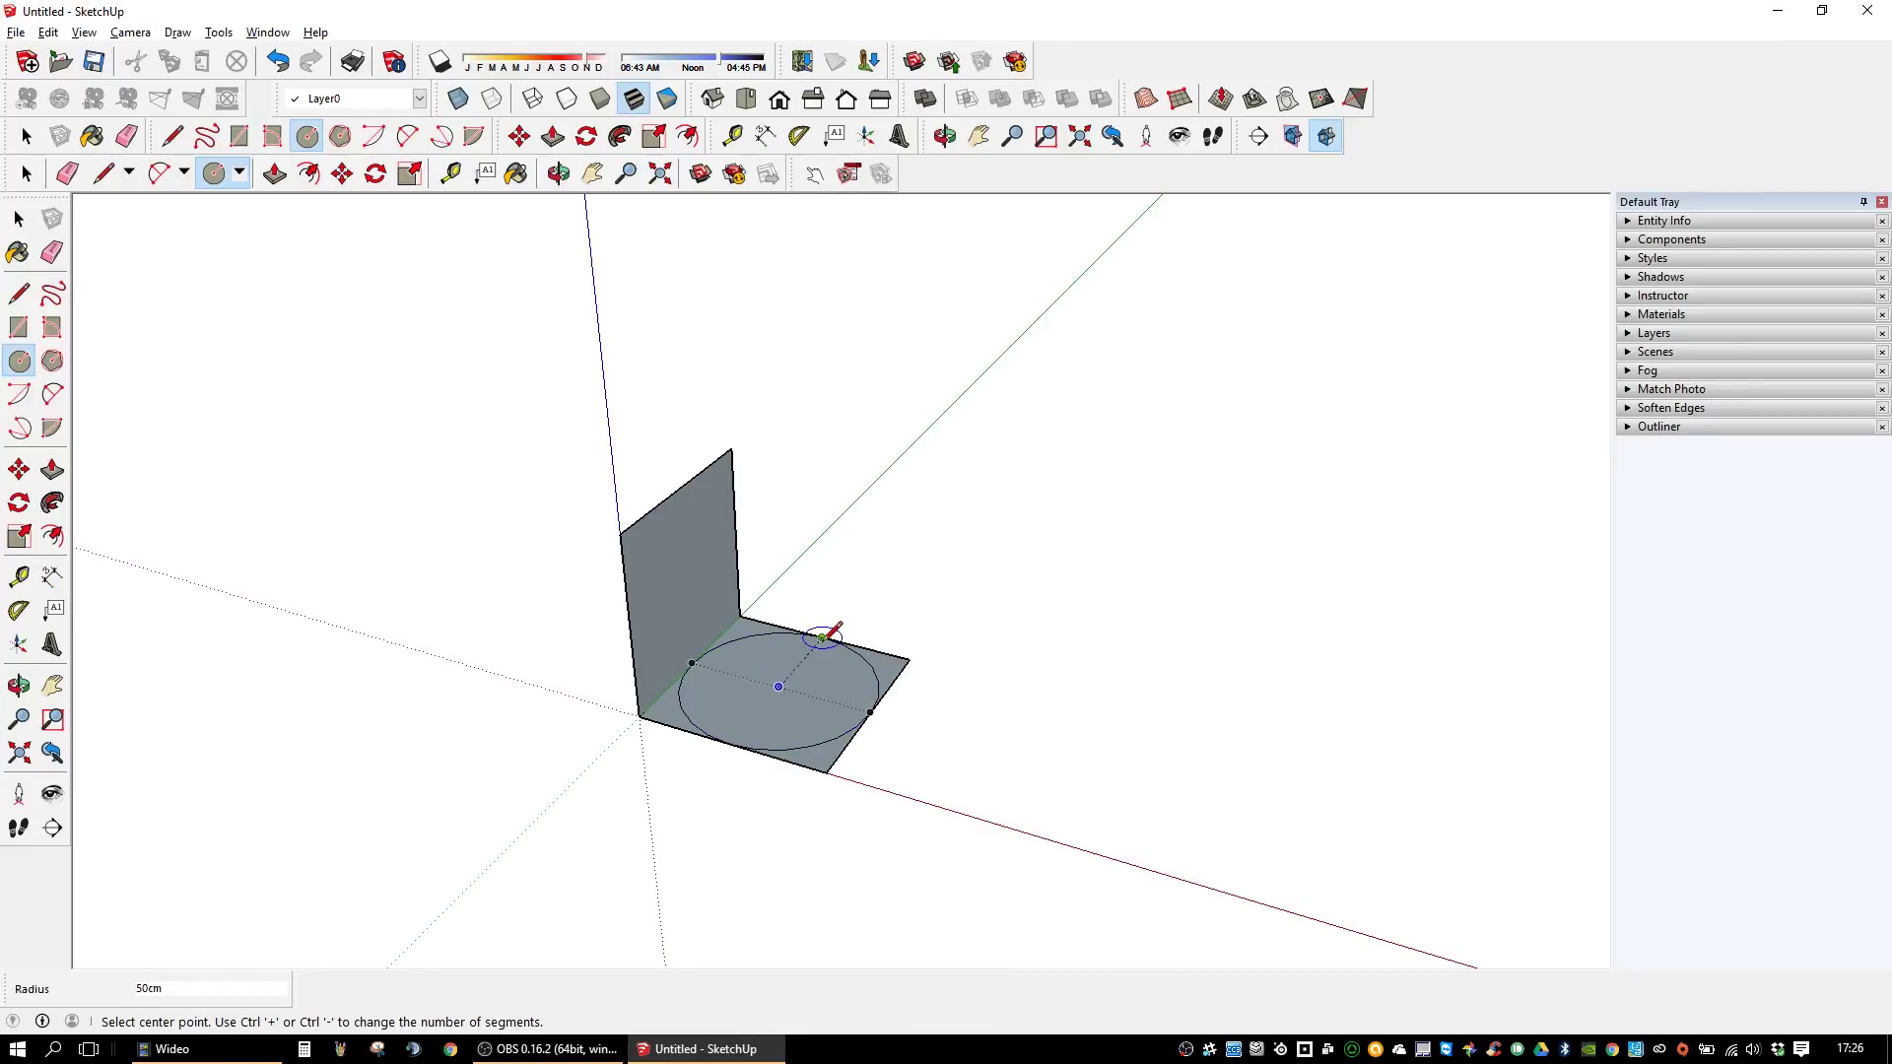
- Draw a standing half-disc arc from the wall's far corner to the floor's right corner
{"action": "key", "text": "a"}
{"action": "left_click", "coordinate": [738, 616]}
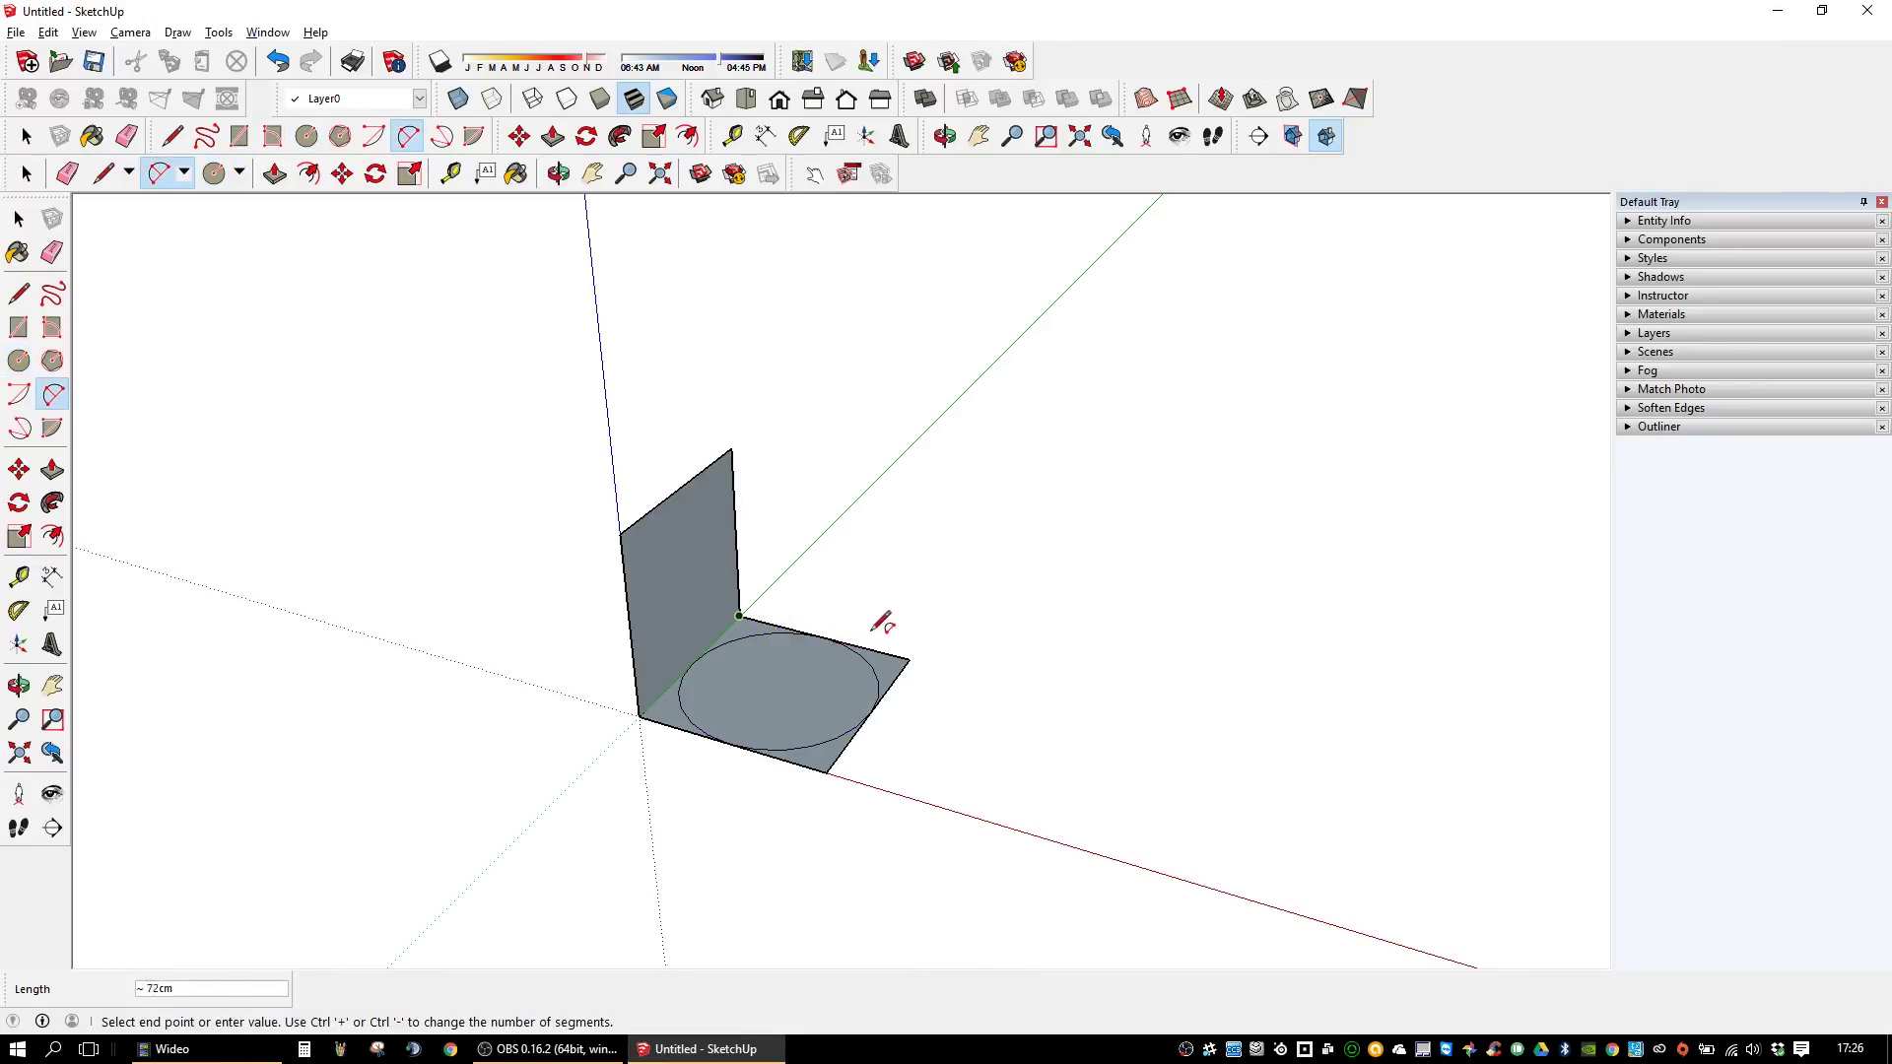
{"action": "left_click", "coordinate": [909, 658]}
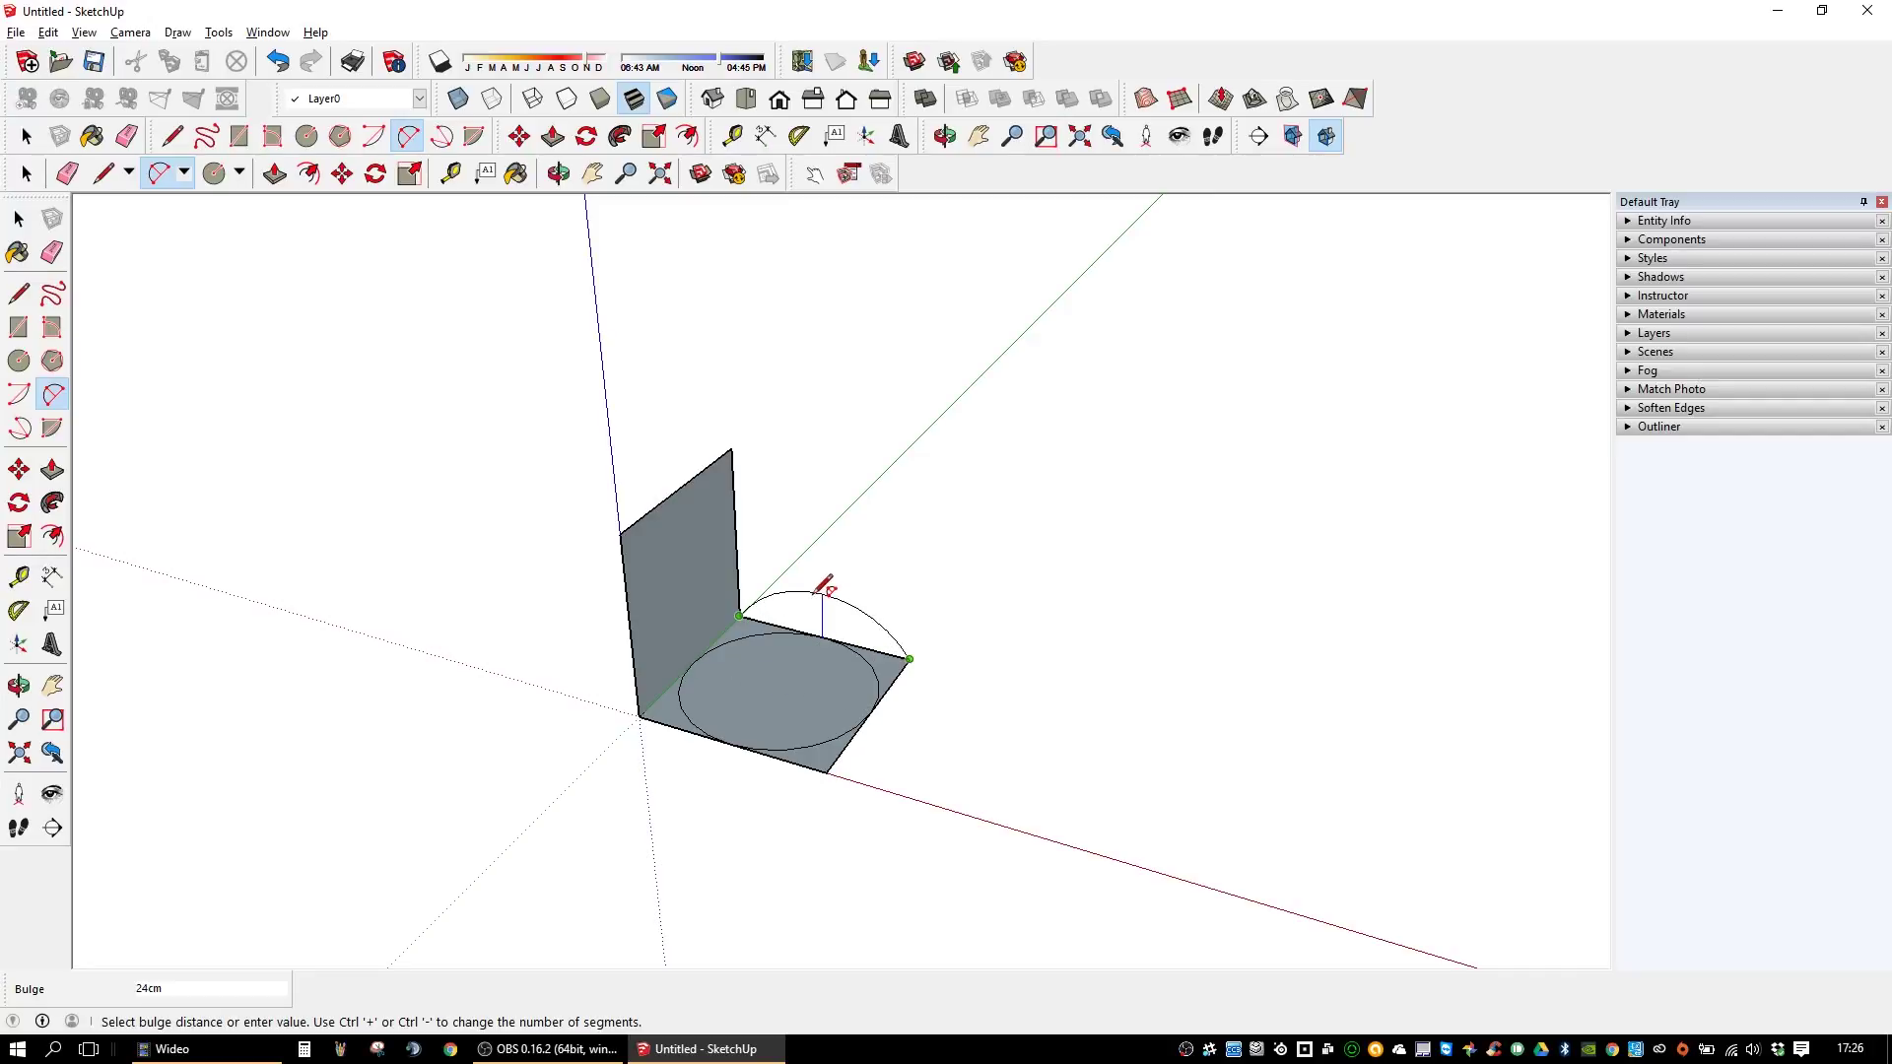
{"action": "left_click", "coordinate": [823, 552]}
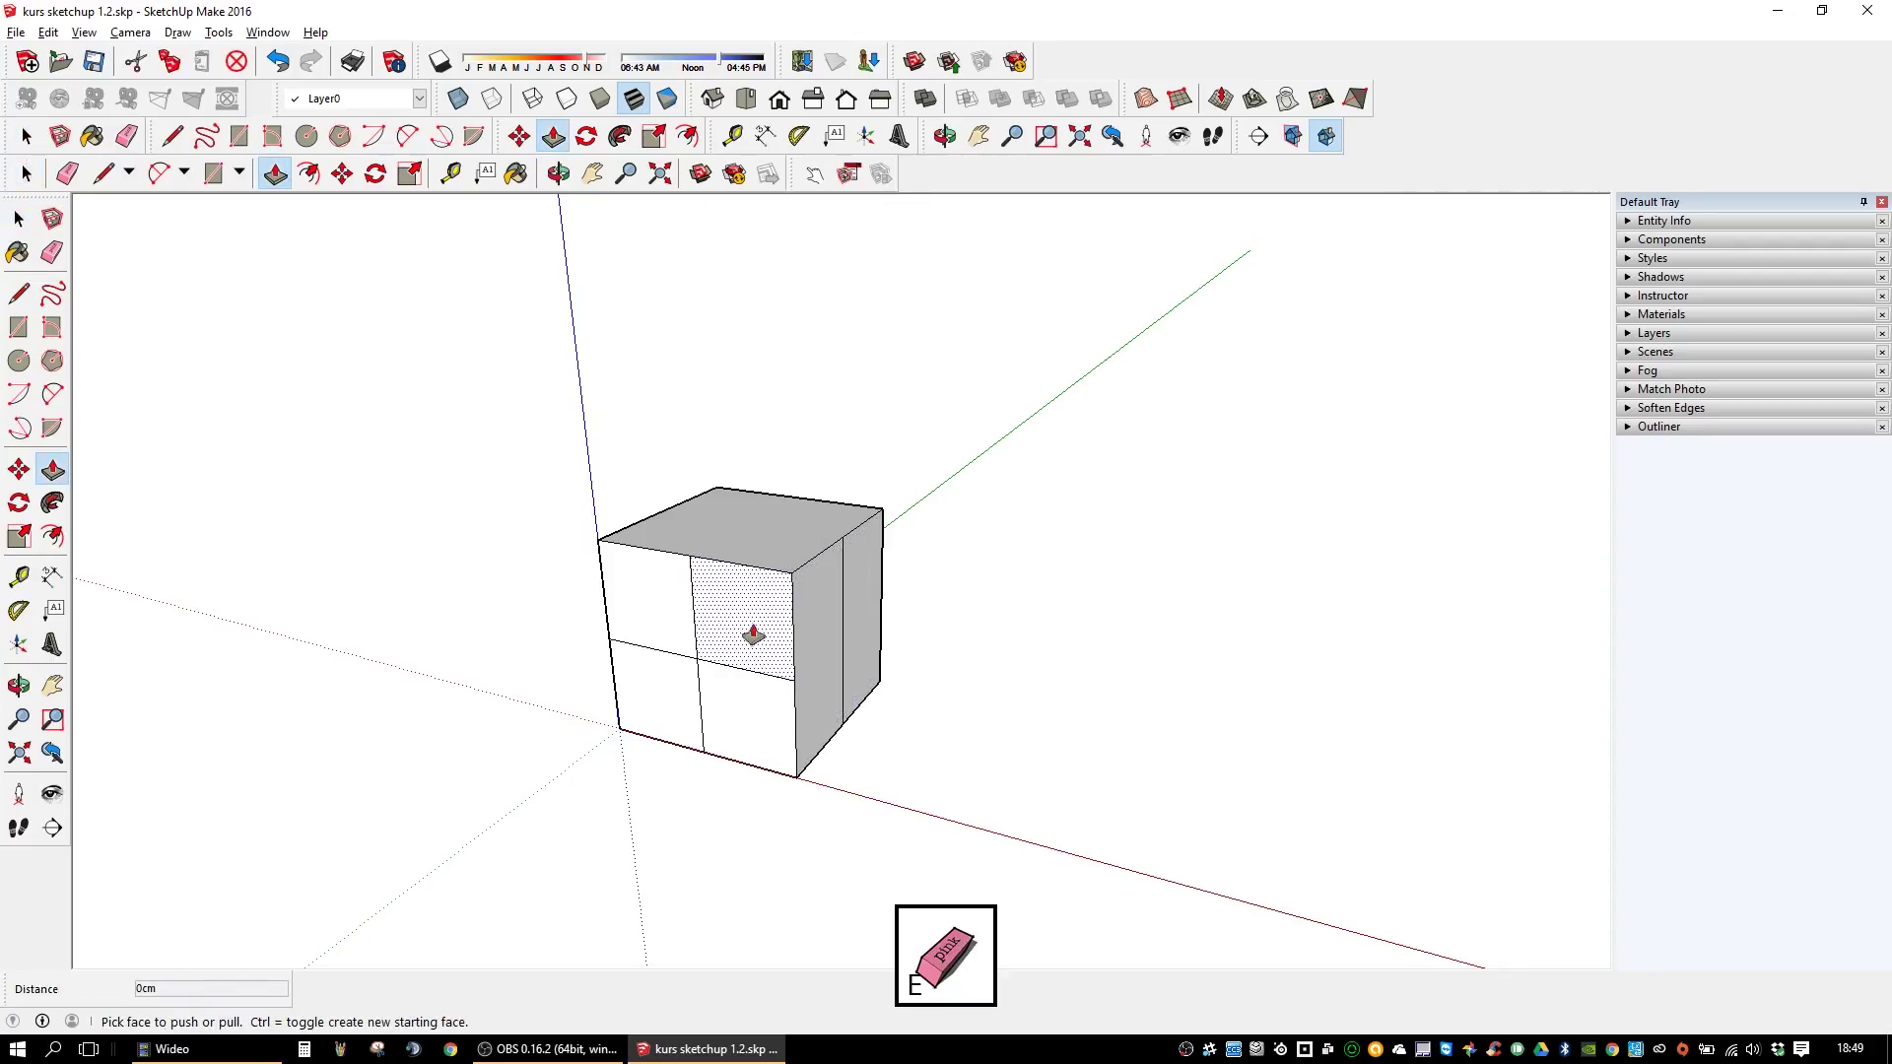
- Push the cube's upper-right front quarter 50cm inward to form a notch
{"action": "left_click", "coordinate": [754, 633]}
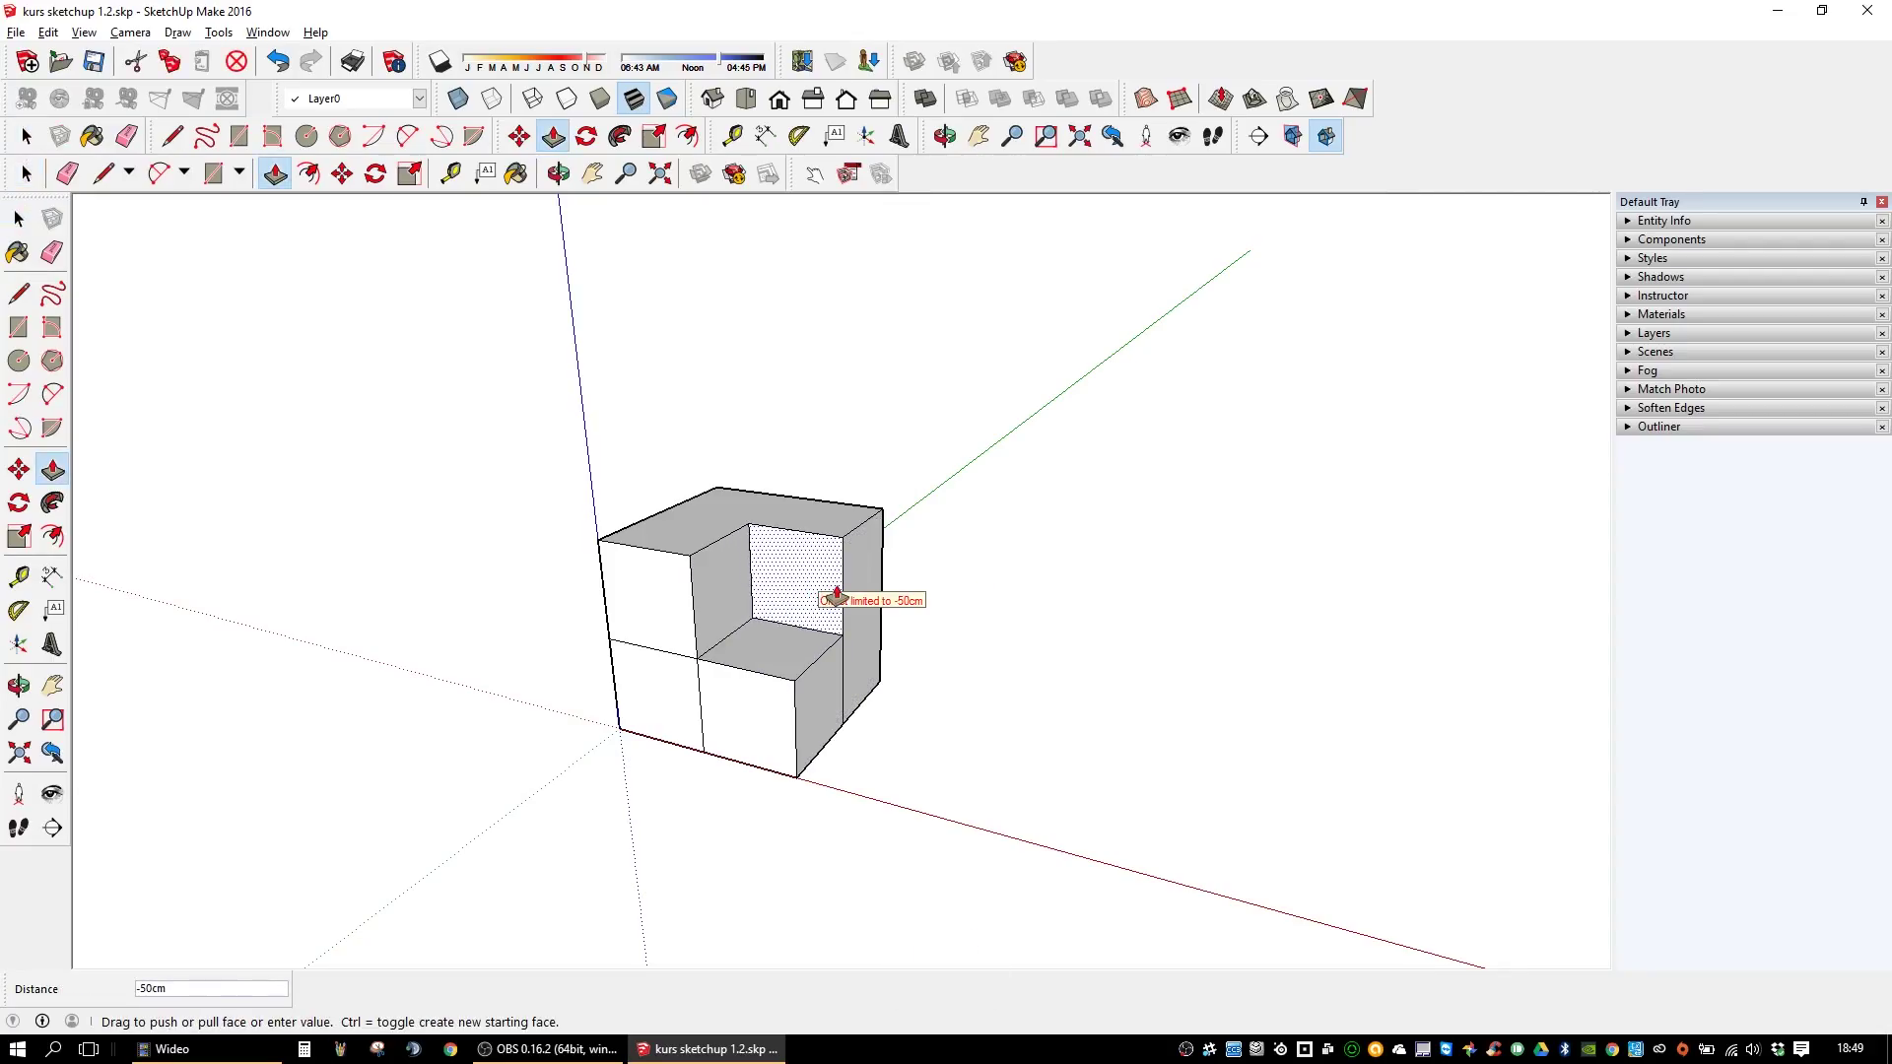
{"action": "left_click", "coordinate": [837, 596]}
{"action": "key", "text": "space"}
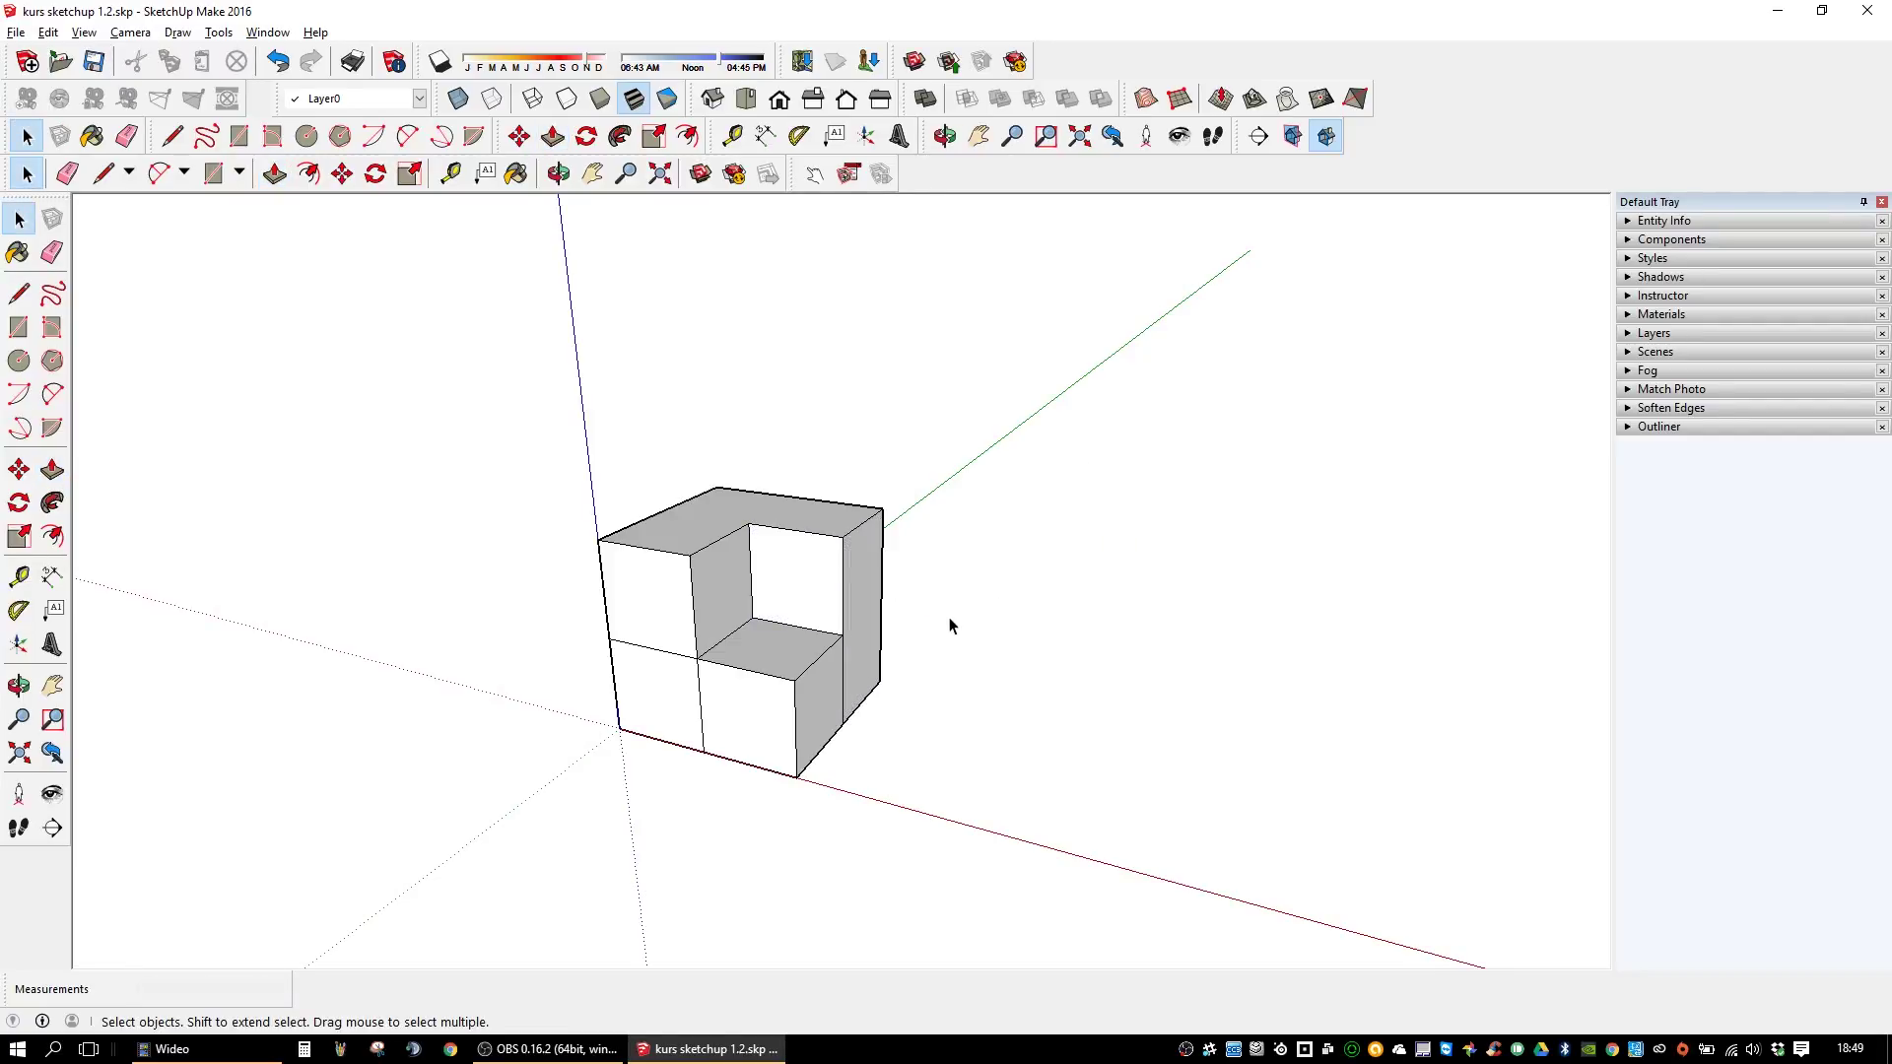
- Erase the dividing edges on the front faces and orbit to check the block
{"action": "key", "text": "e"}
{"action": "left_click_drag", "start_coordinate": [722, 690], "coordinate": [671, 676]}
{"action": "left_click", "coordinate": [670, 651]}
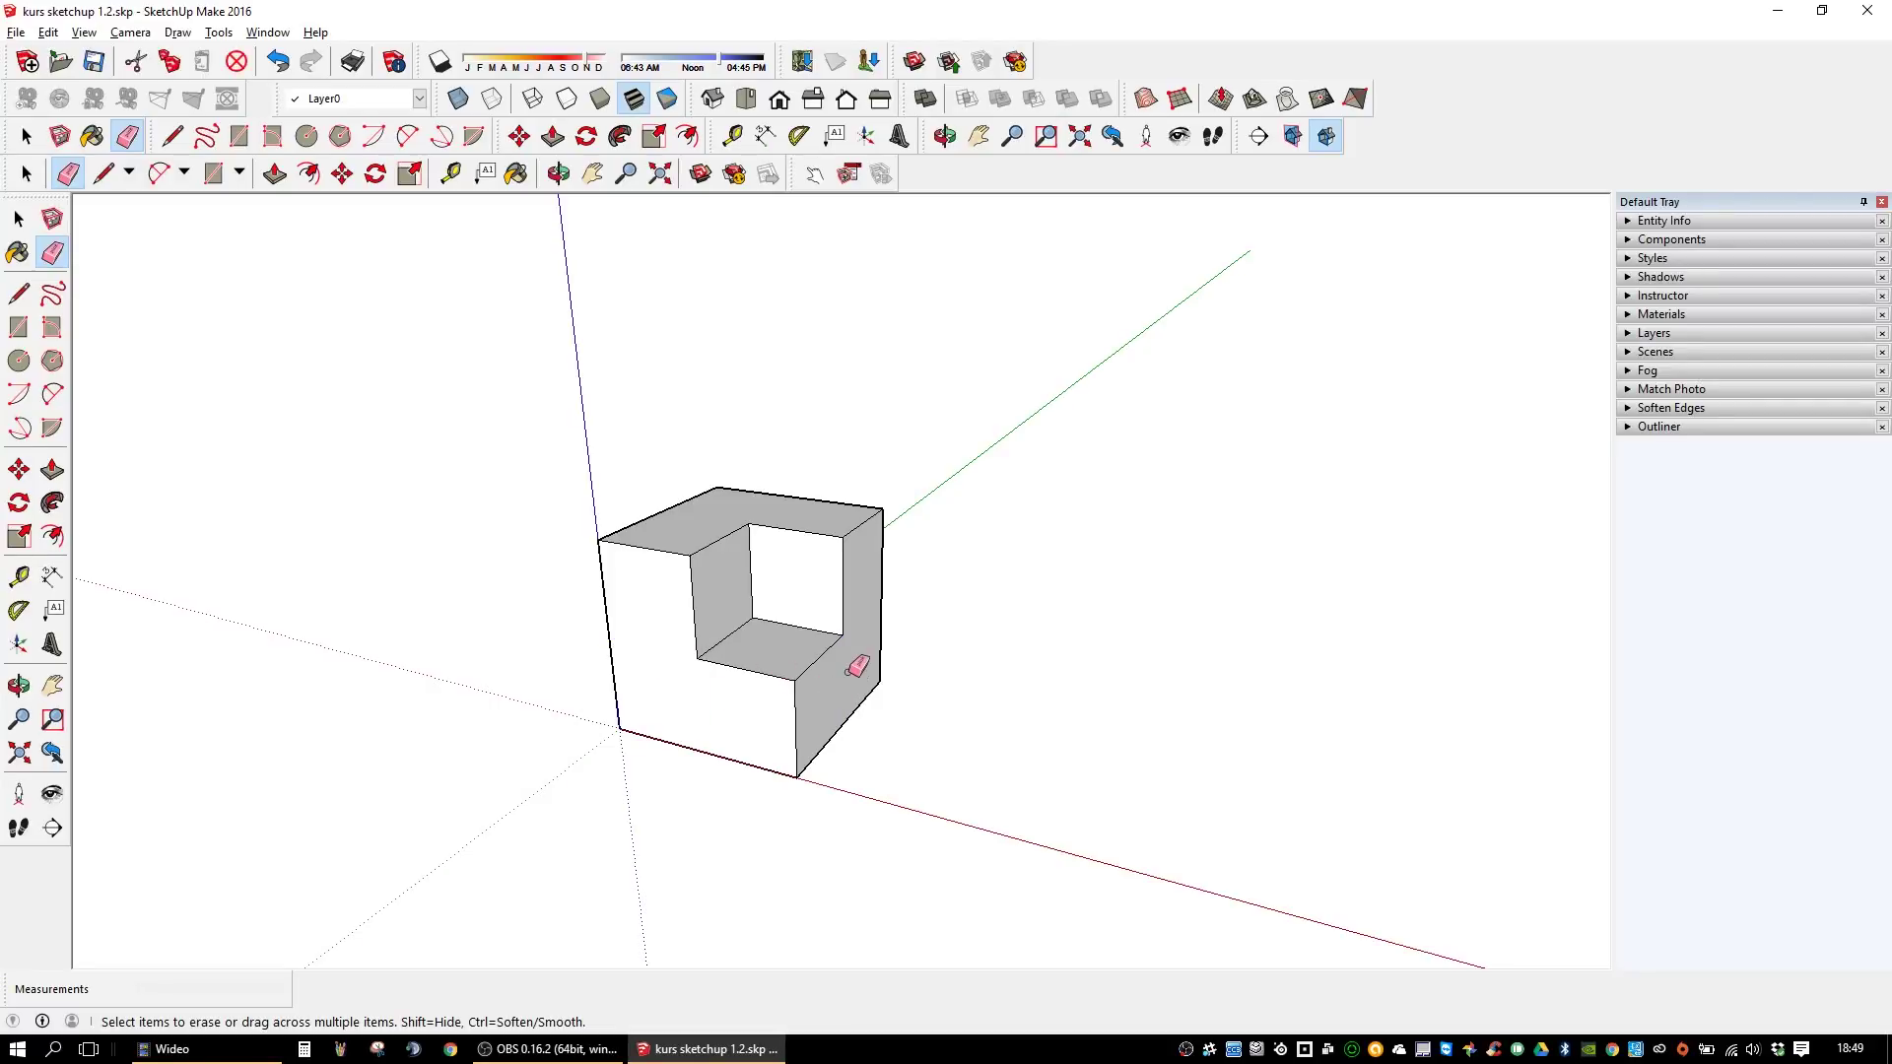
{"action": "key", "text": "space"}
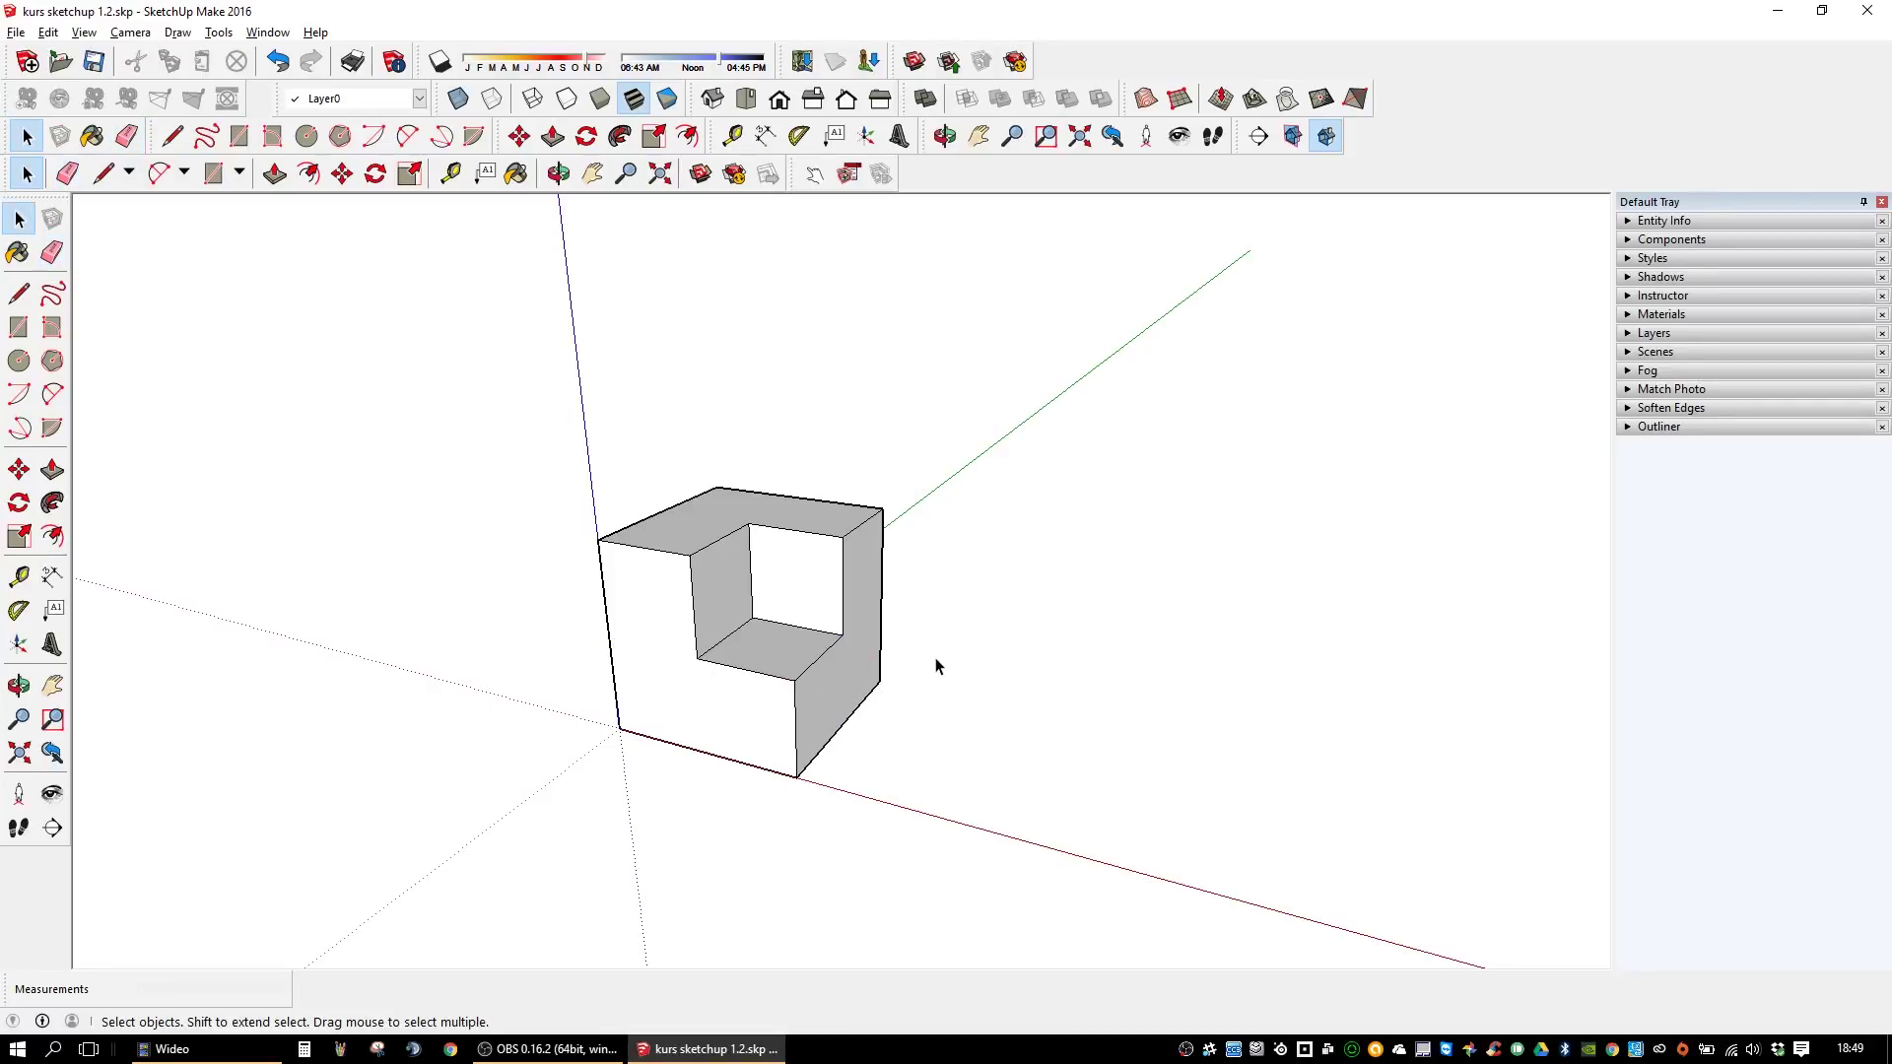
{"action": "middle_click_drag", "start_coordinate": [963, 671], "coordinate": [845, 718]}
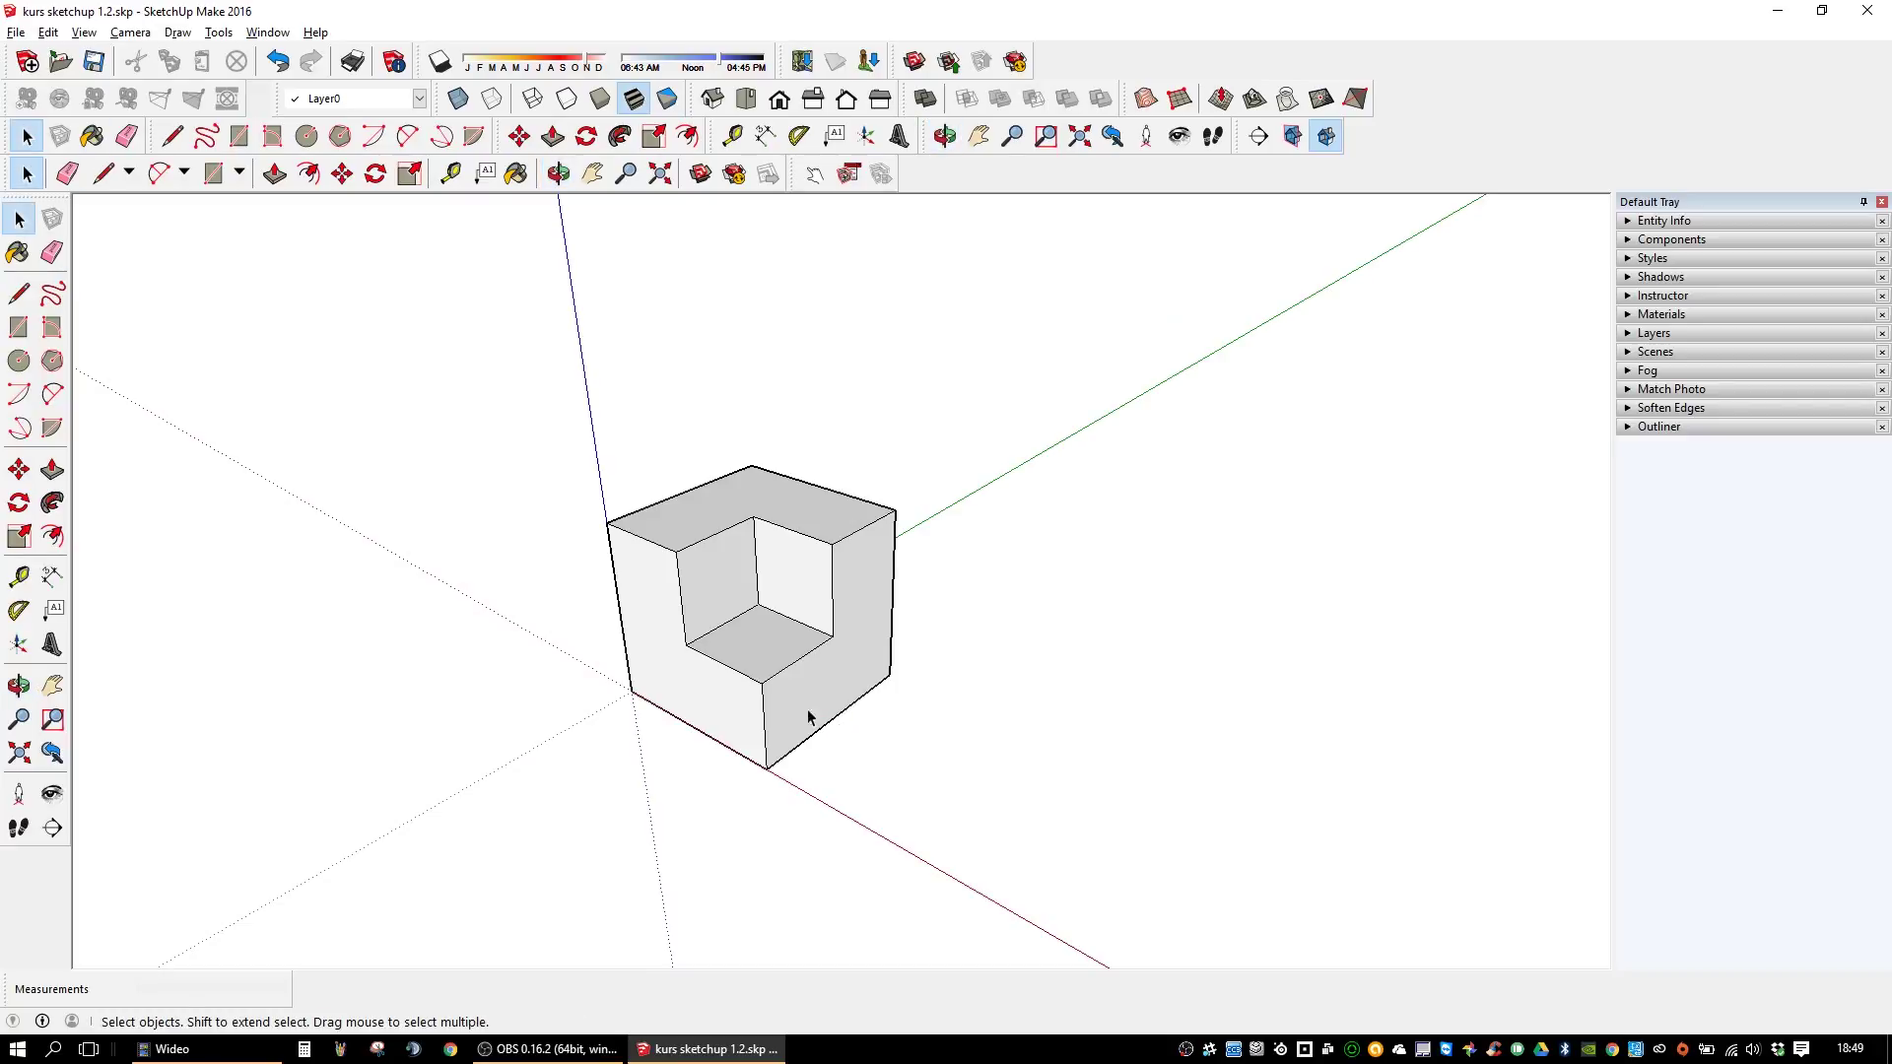
{"action": "key", "text": "e"}
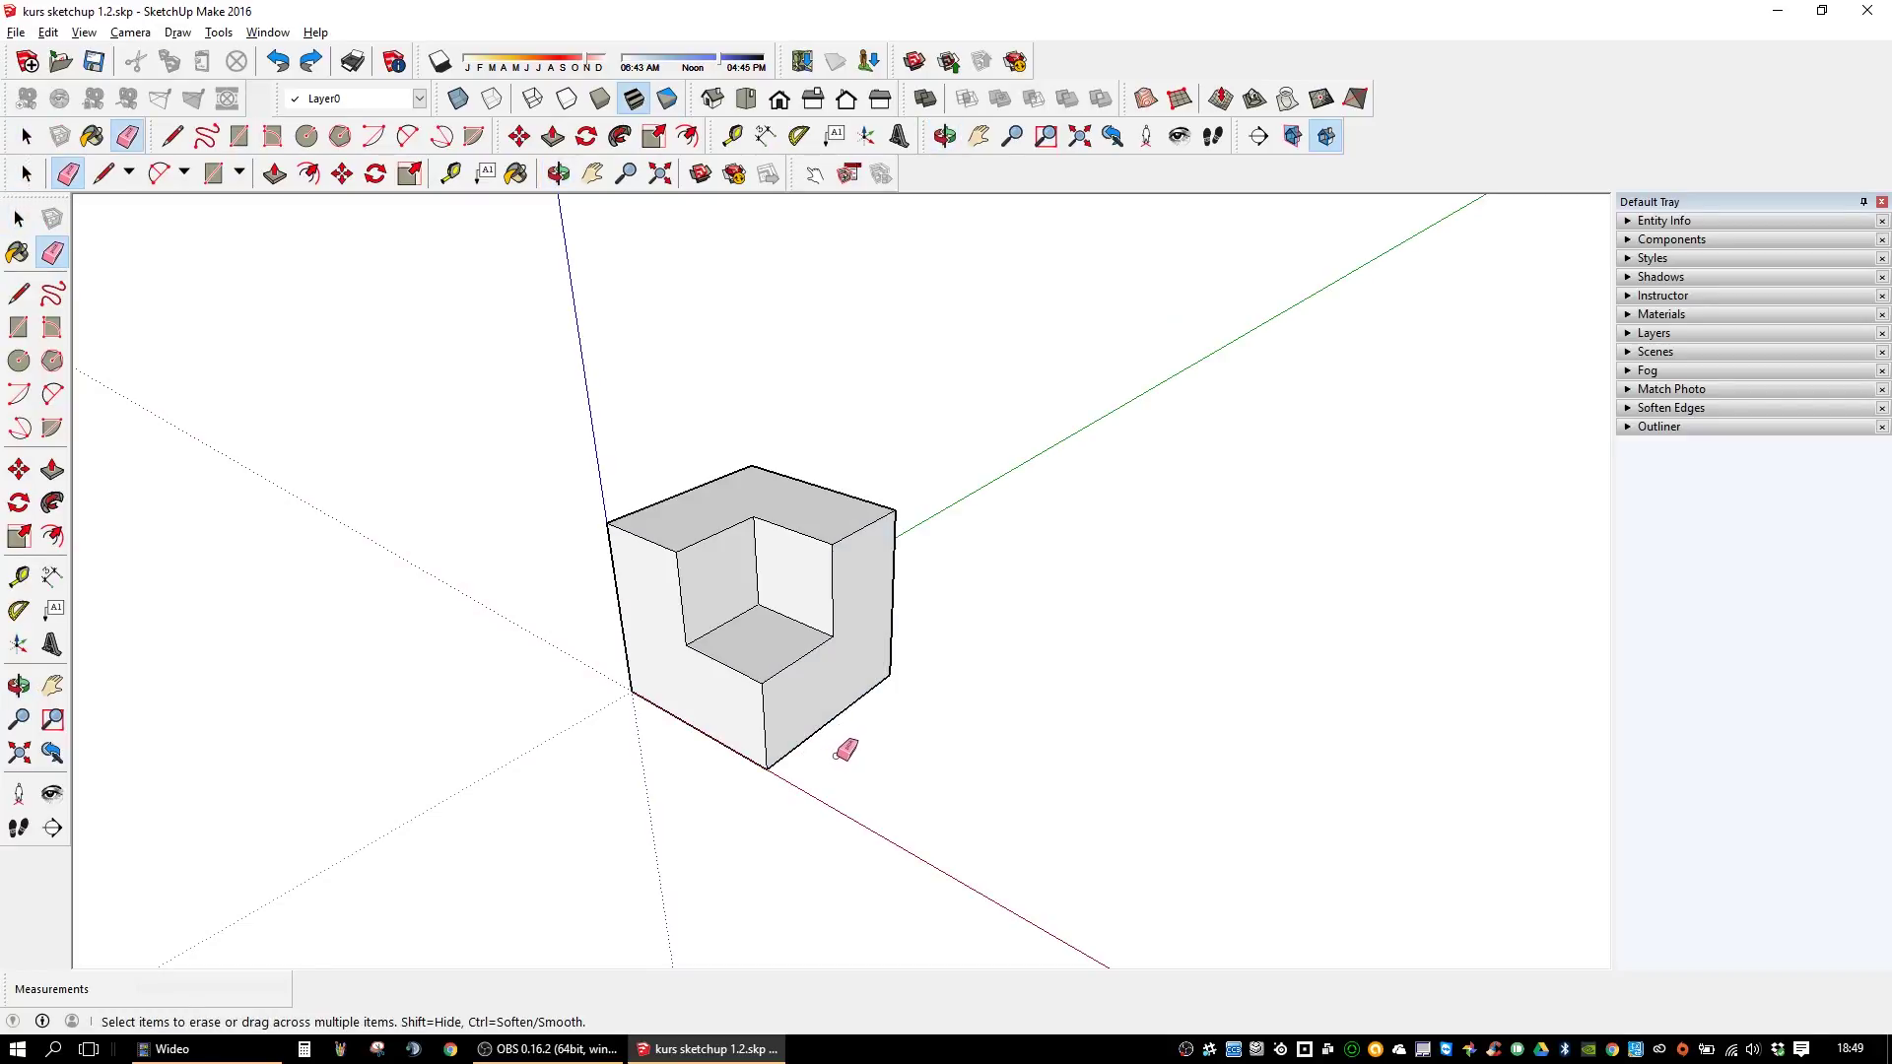
{"action": "key", "text": "space"}
{"action": "middle_click_drag", "start_coordinate": [844, 781], "coordinate": [974, 698]}
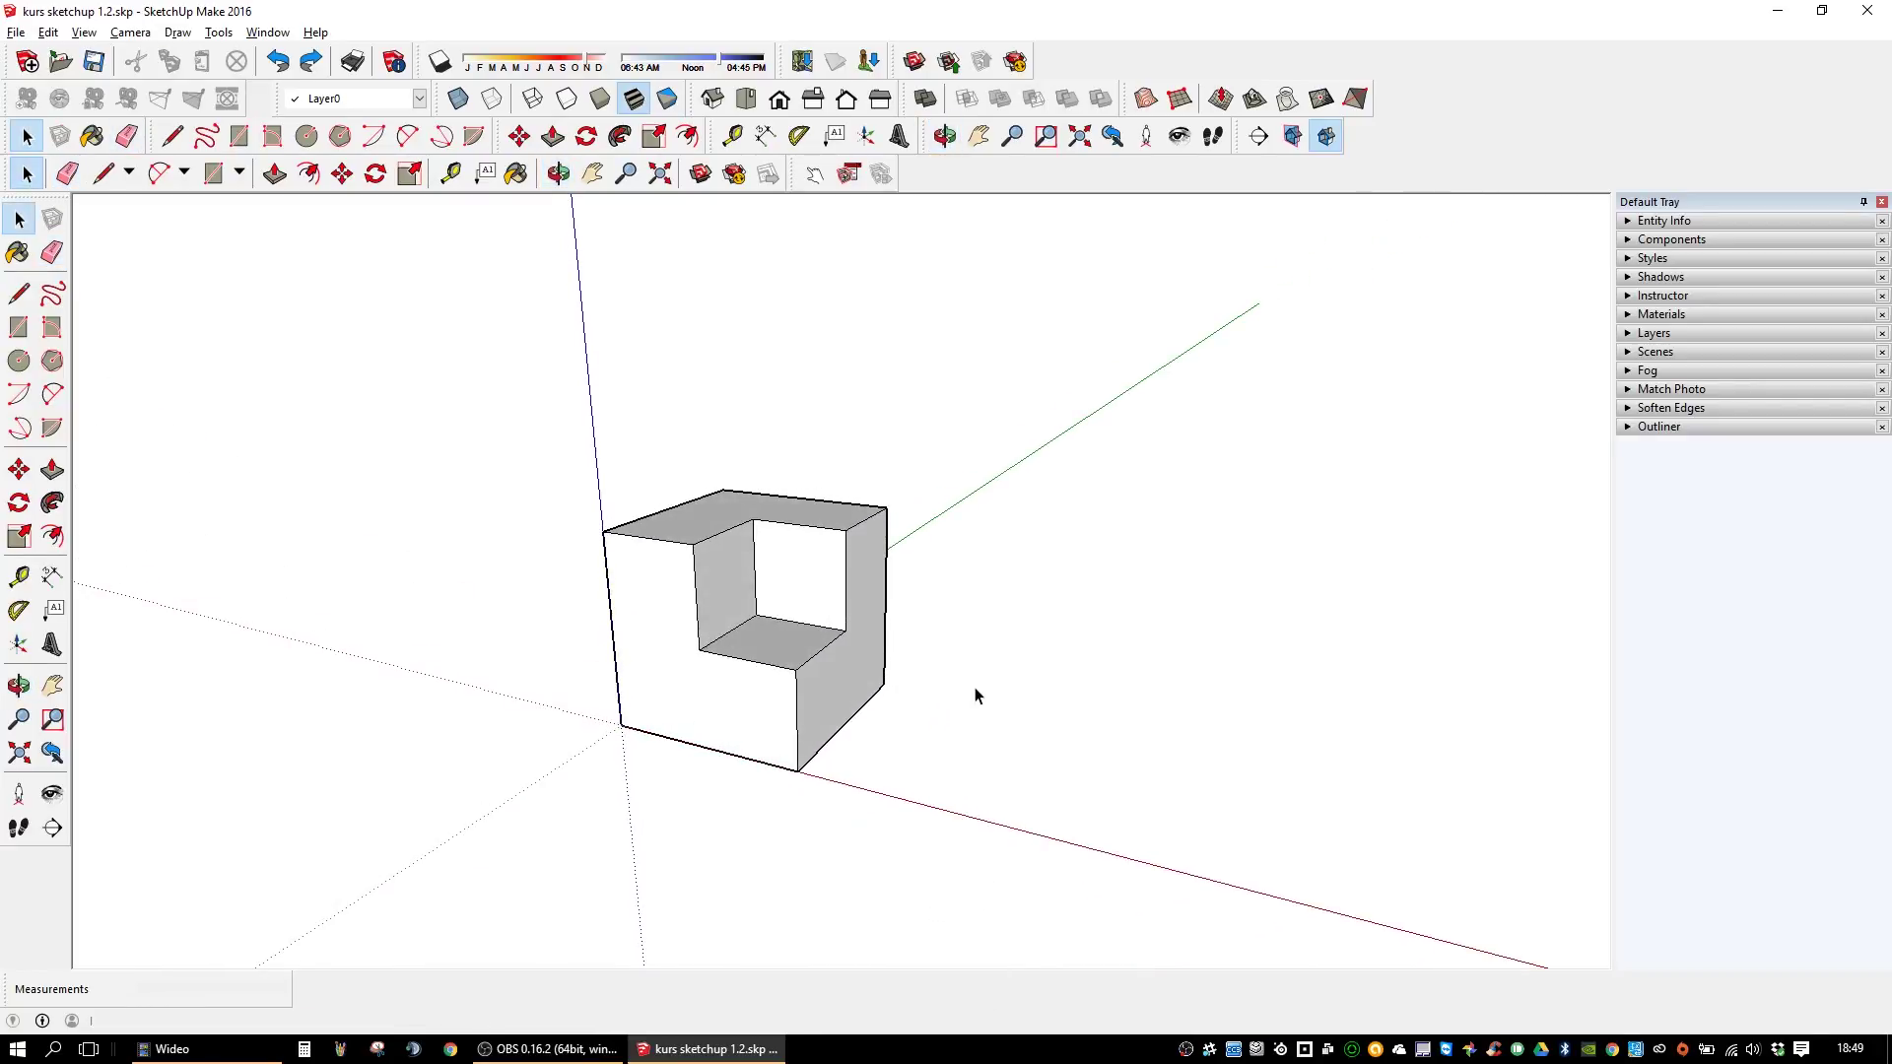
- Paint the cube's front, right side and top faces with Wood Bamboo
{"action": "key", "text": "b"}
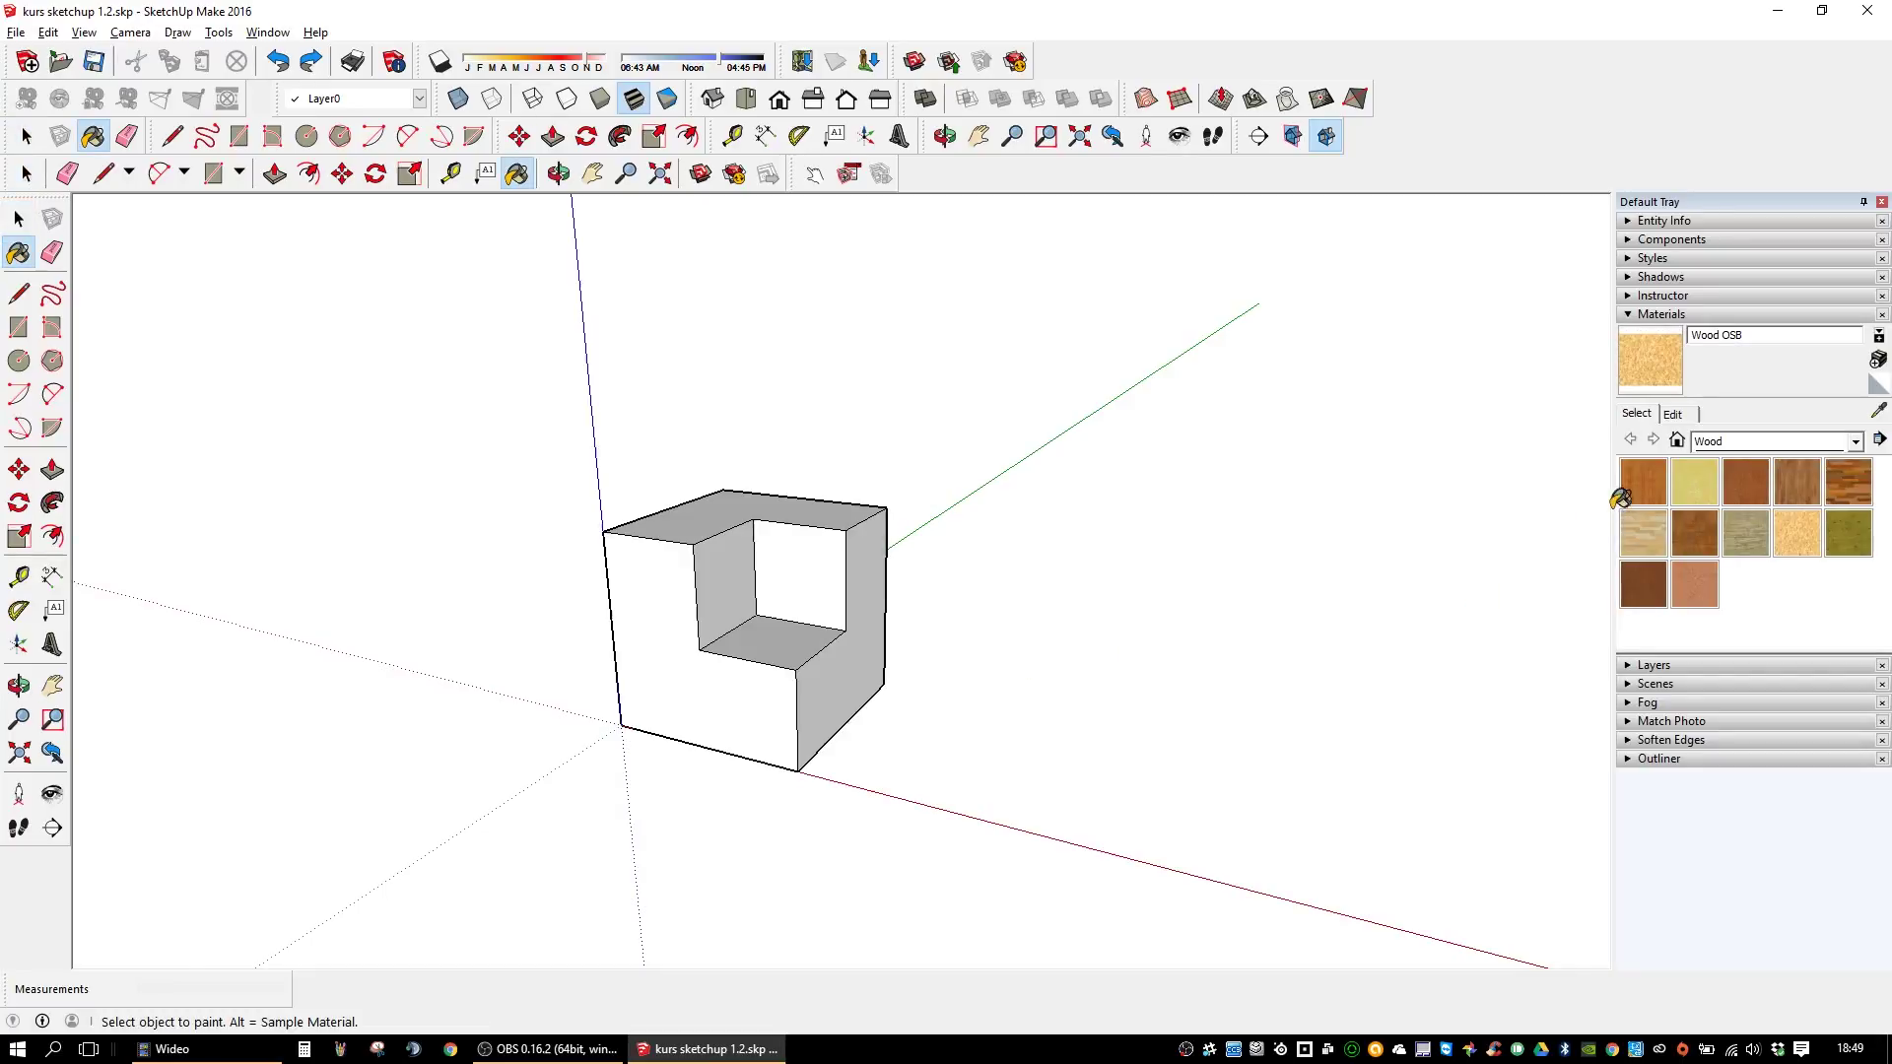
{"action": "left_click", "coordinate": [1637, 492]}
{"action": "left_click", "coordinate": [748, 701]}
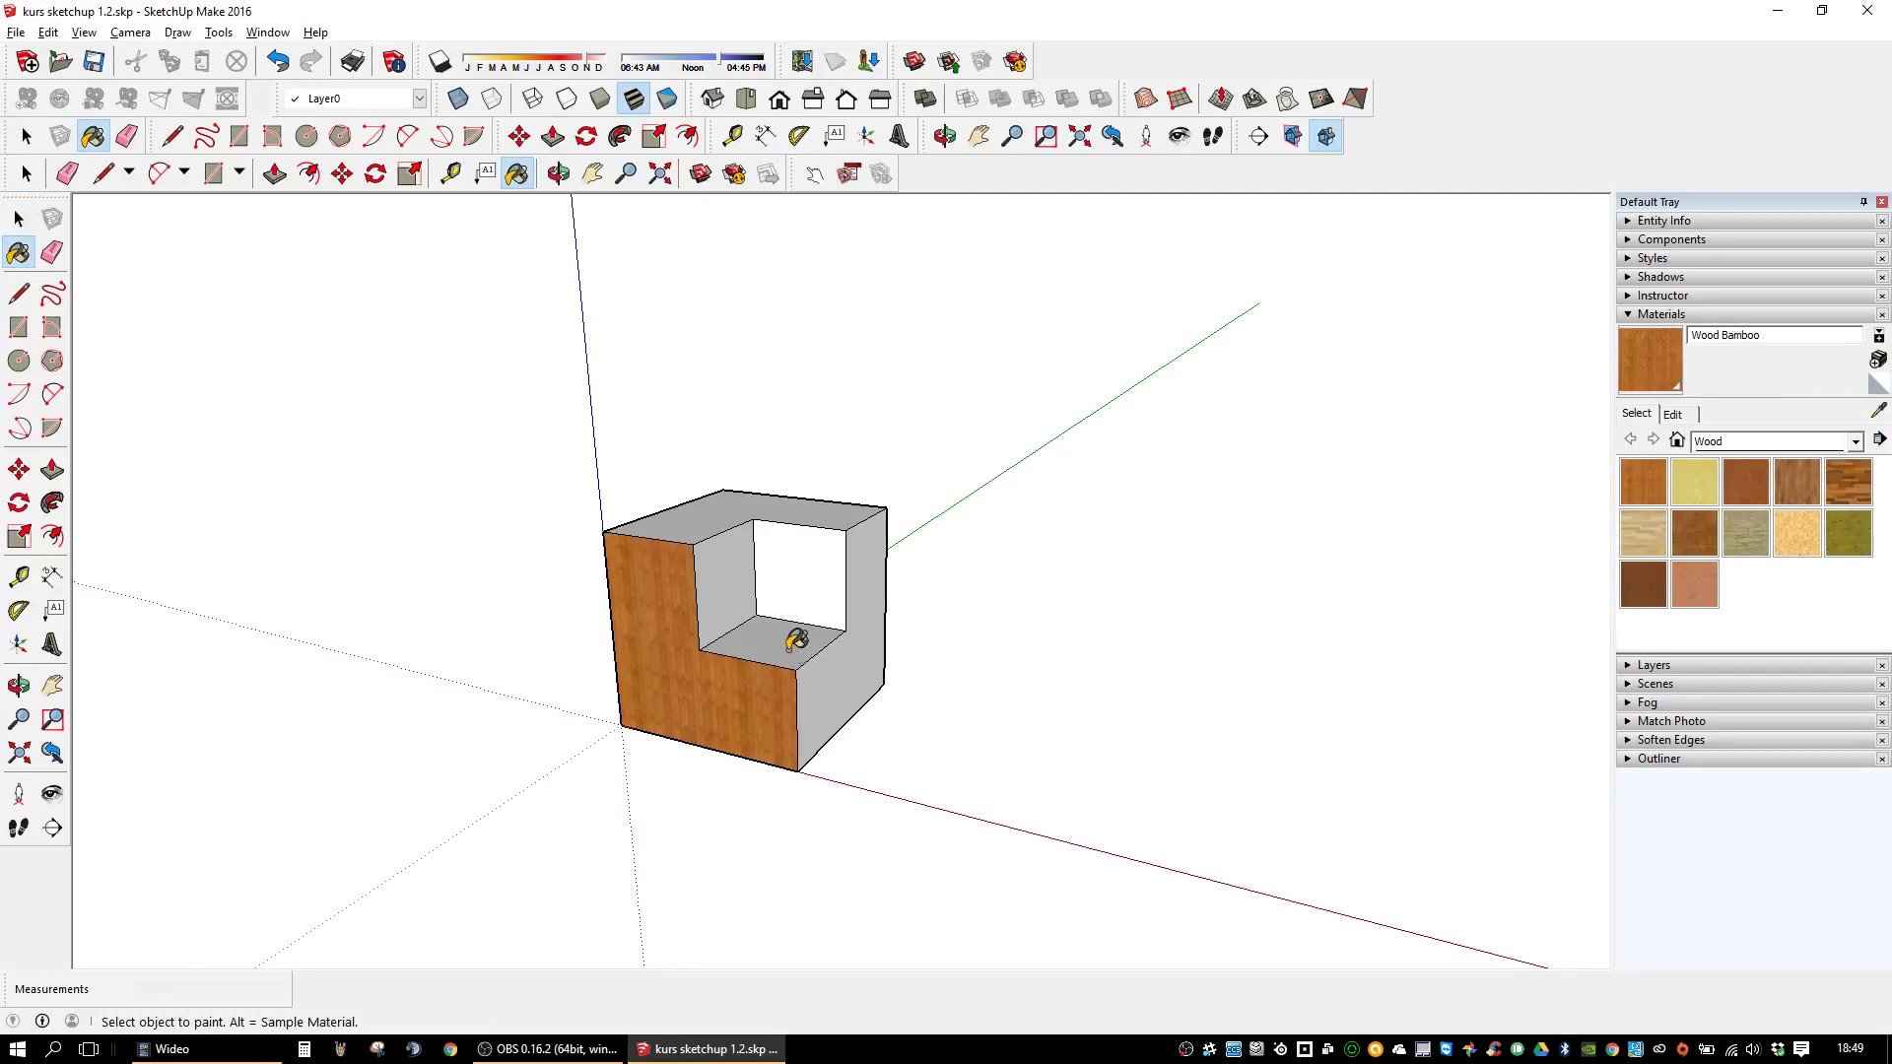
{"action": "left_click", "coordinate": [834, 662]}
{"action": "left_click", "coordinate": [812, 510]}
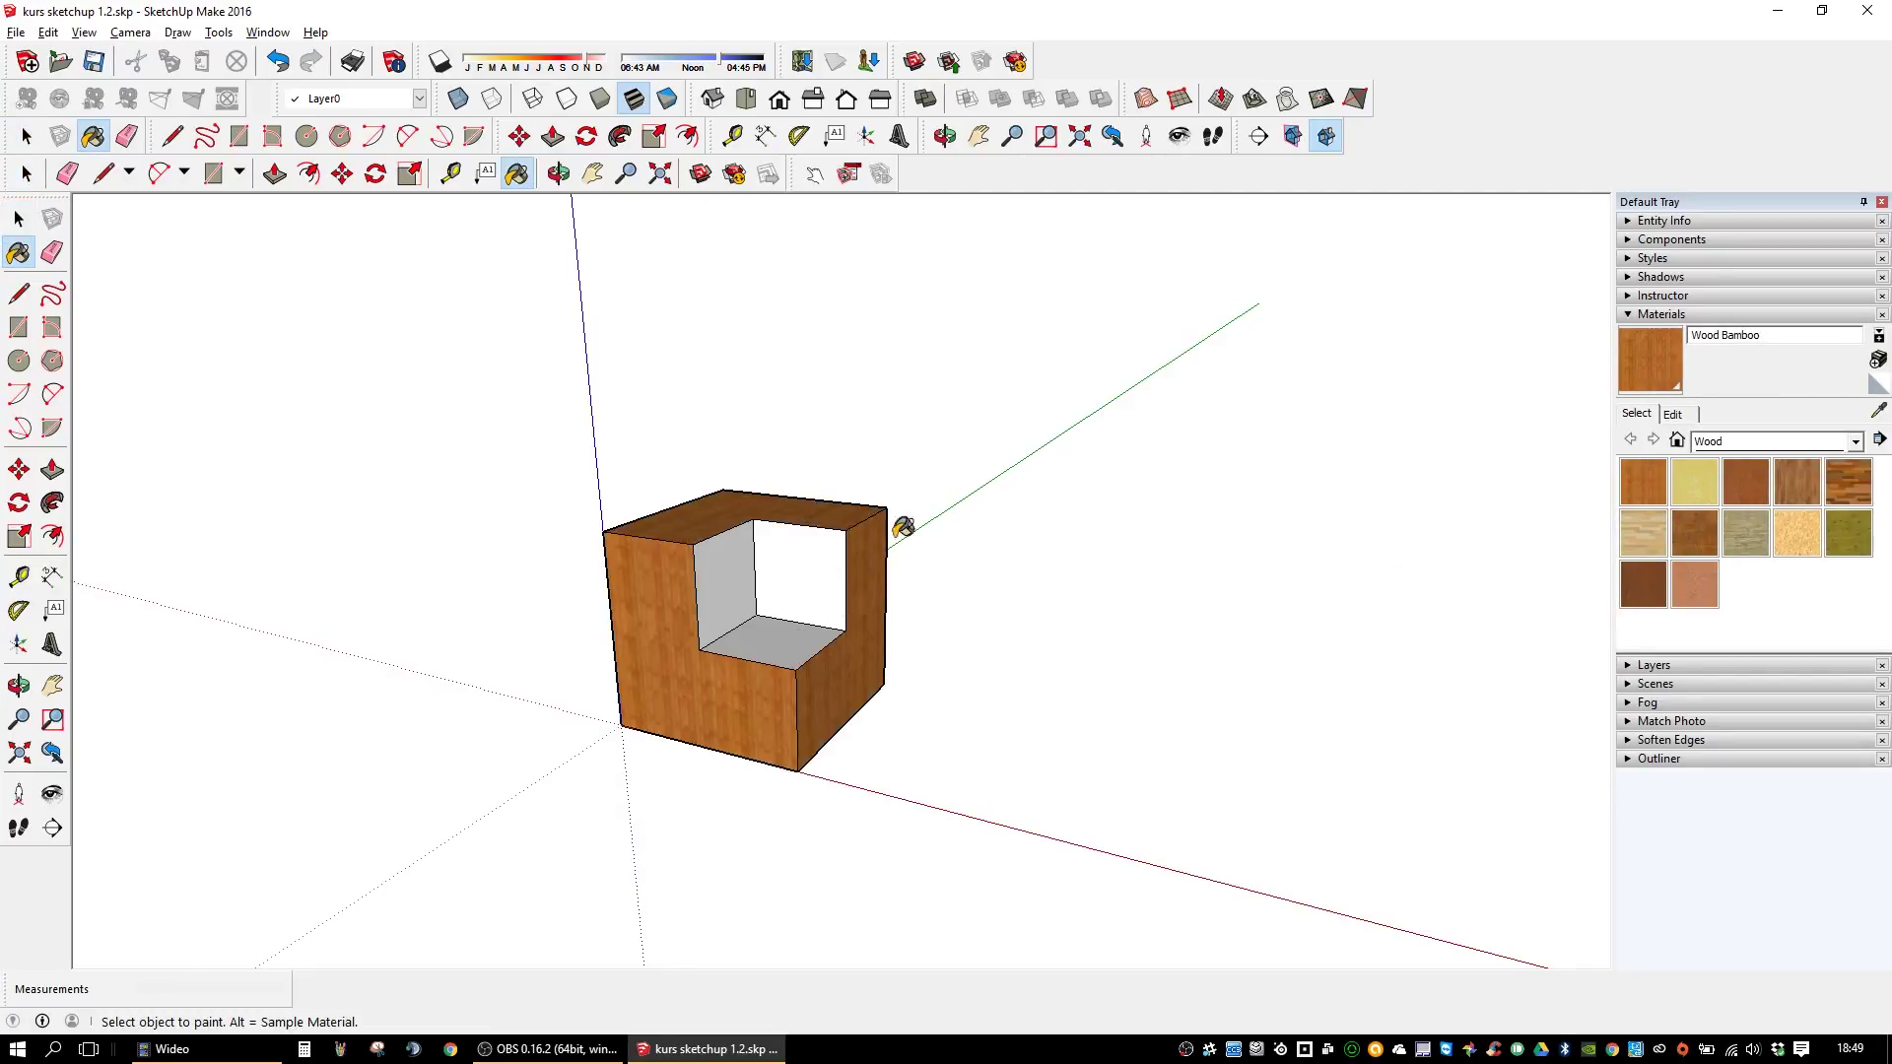
- Paint the notch's floor and back wall with Wood OSB
{"action": "left_click", "coordinate": [1795, 537]}
{"action": "left_click", "coordinate": [798, 636]}
{"action": "left_click", "coordinate": [810, 570]}
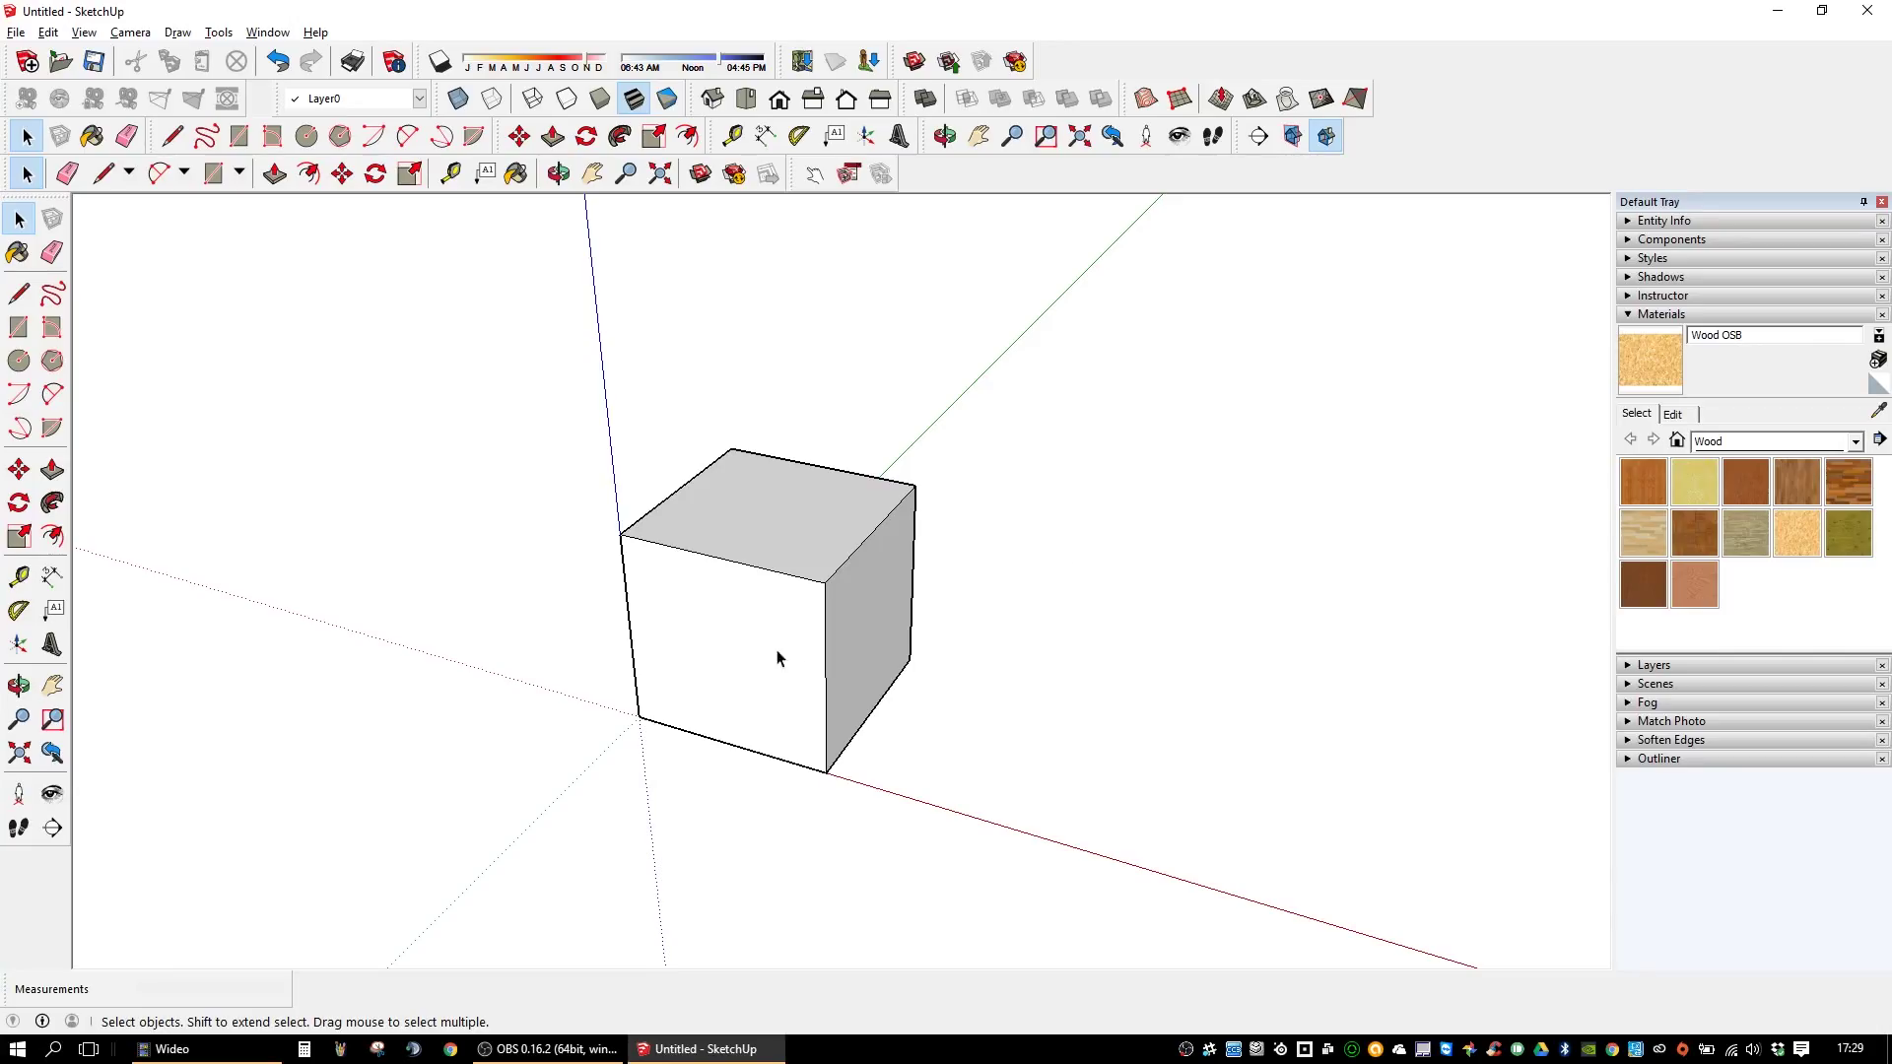
{"action": "left_click", "coordinate": [755, 654]}
{"action": "key", "text": "m"}
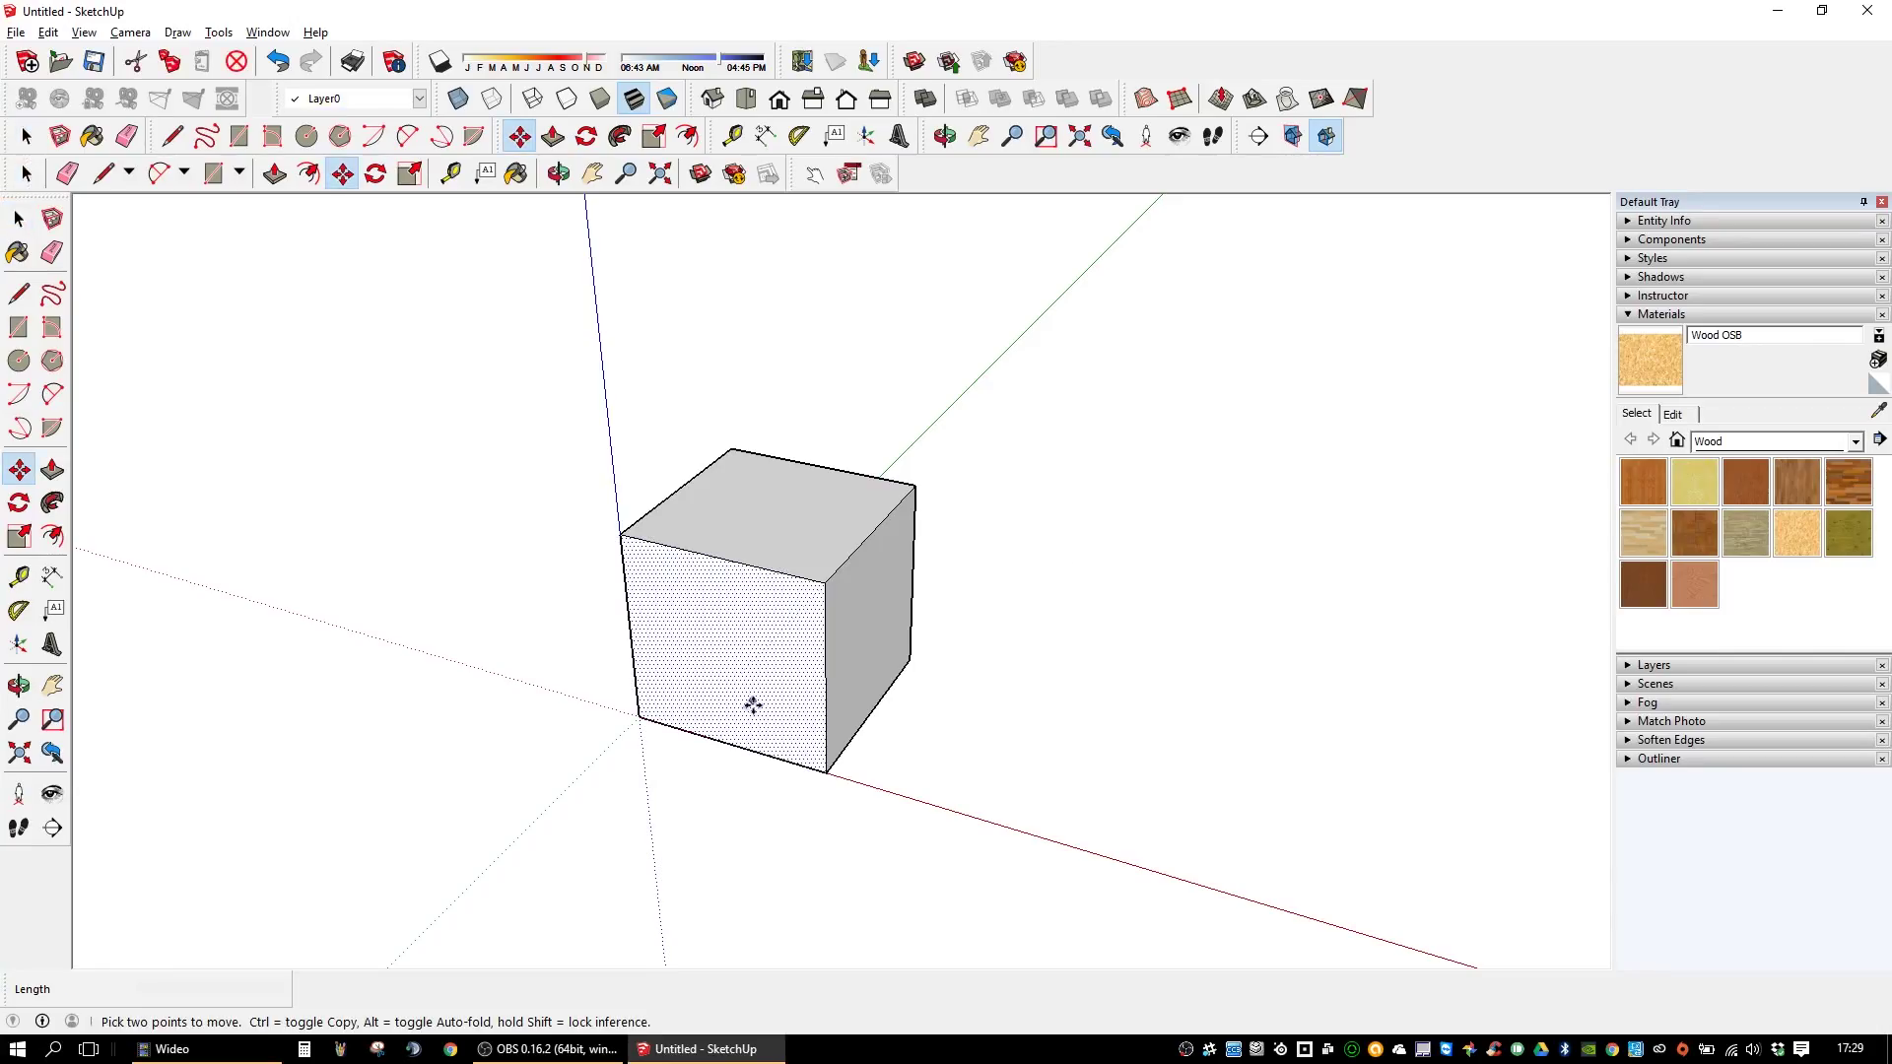
{"action": "left_click", "coordinate": [780, 806]}
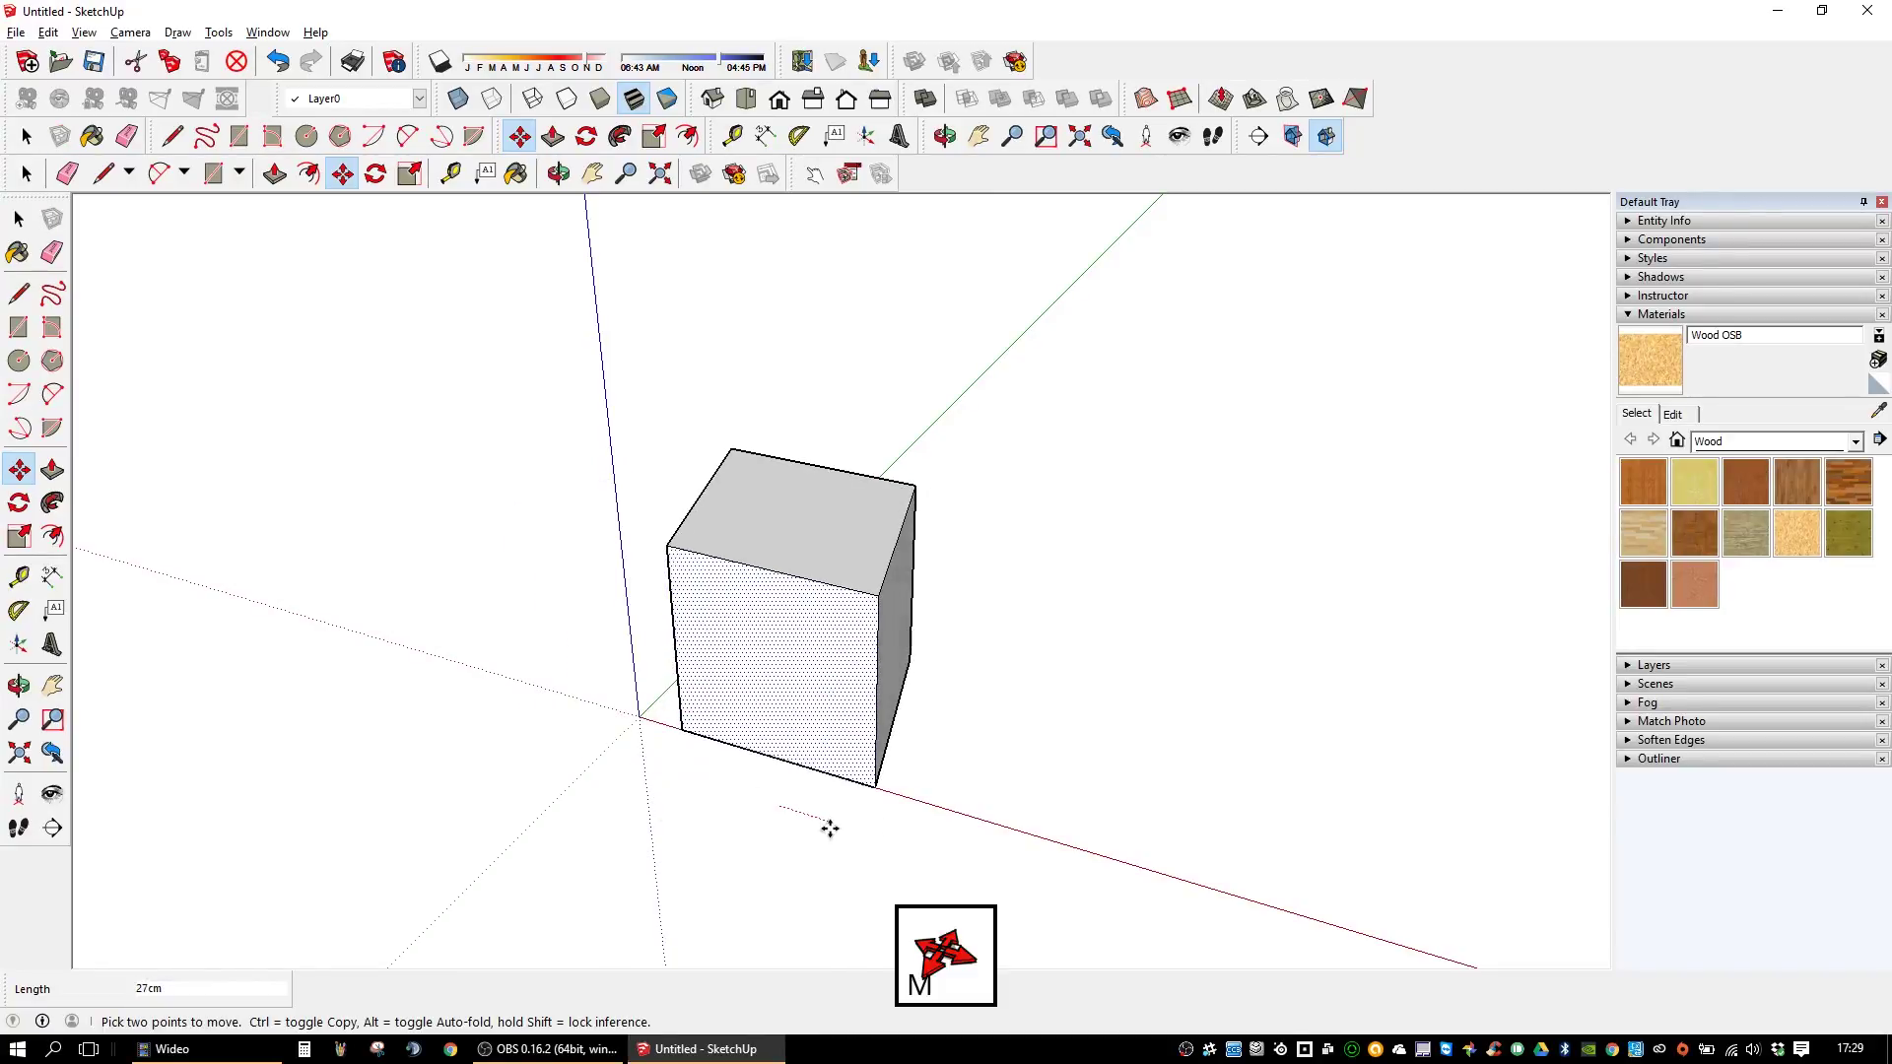
{"action": "left_click", "coordinate": [830, 829]}
{"action": "key", "text": "q"}
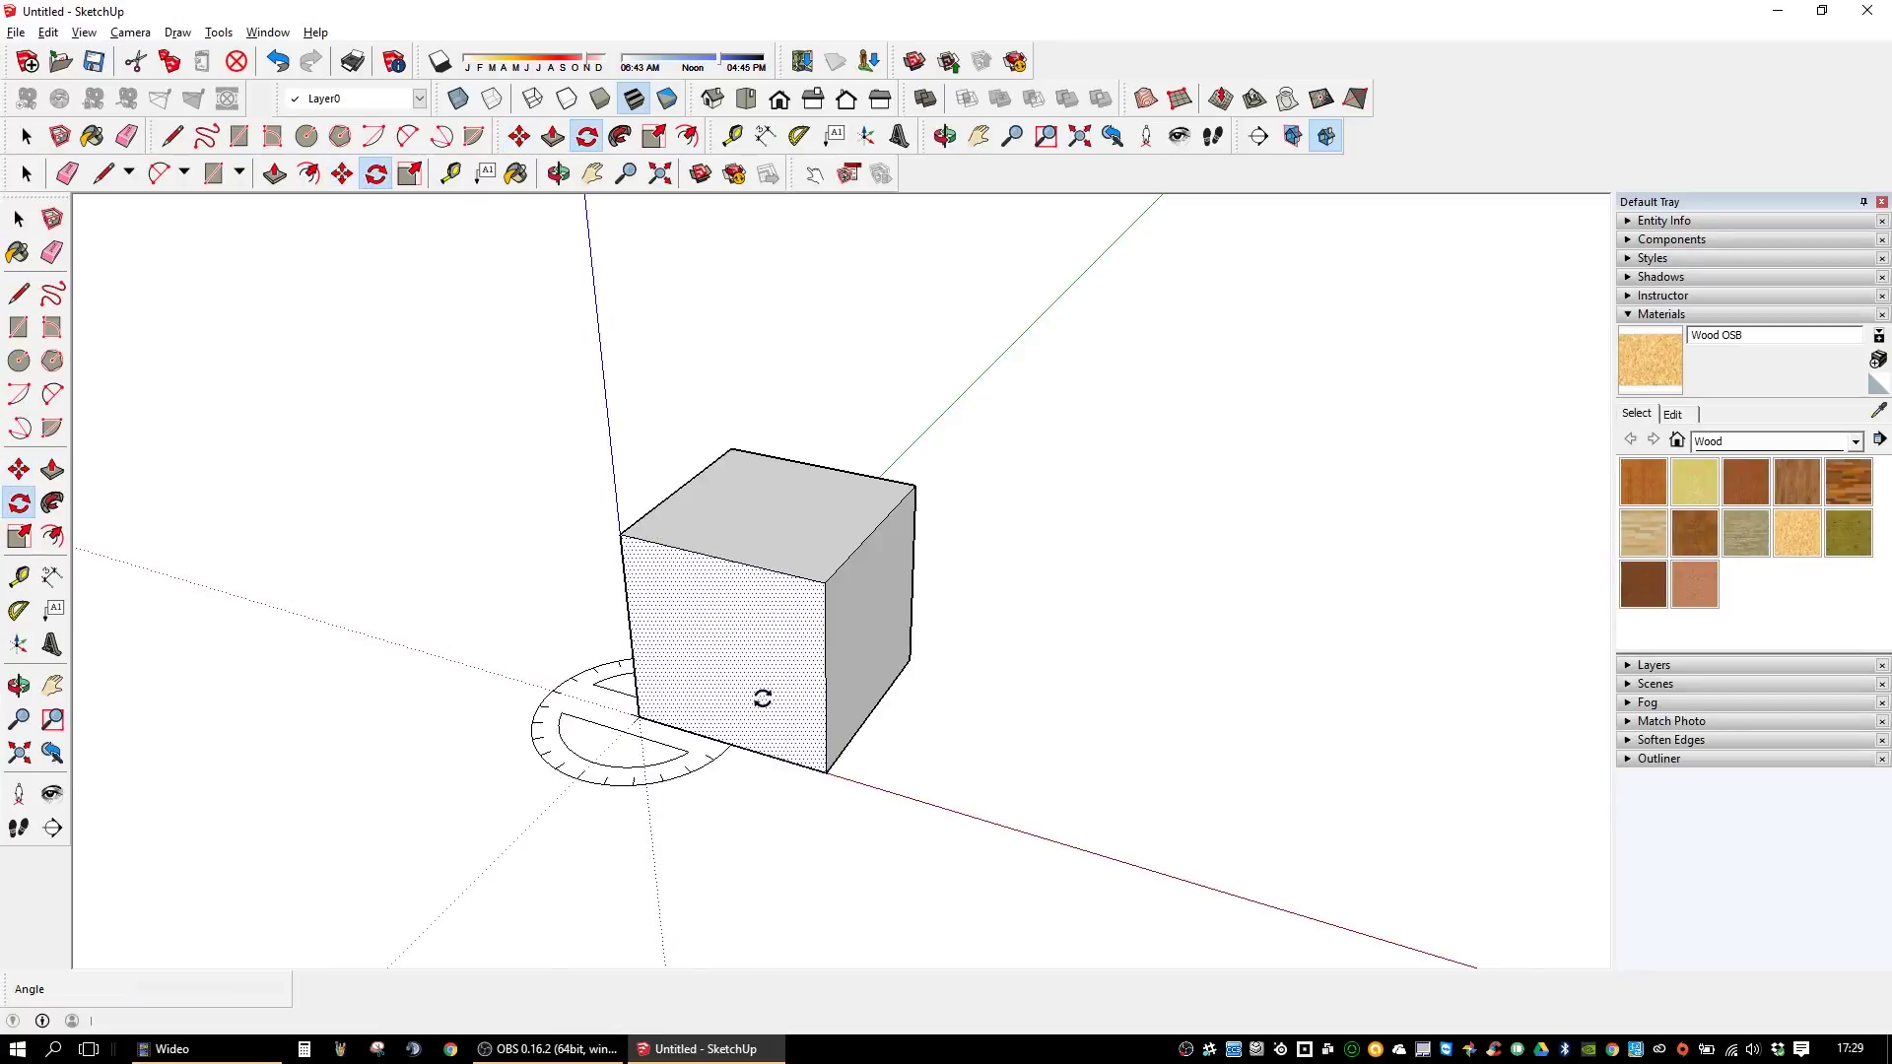
{"action": "left_click_drag", "start_coordinate": [732, 640], "coordinate": [795, 612]}
{"action": "left_click", "coordinate": [796, 608]}
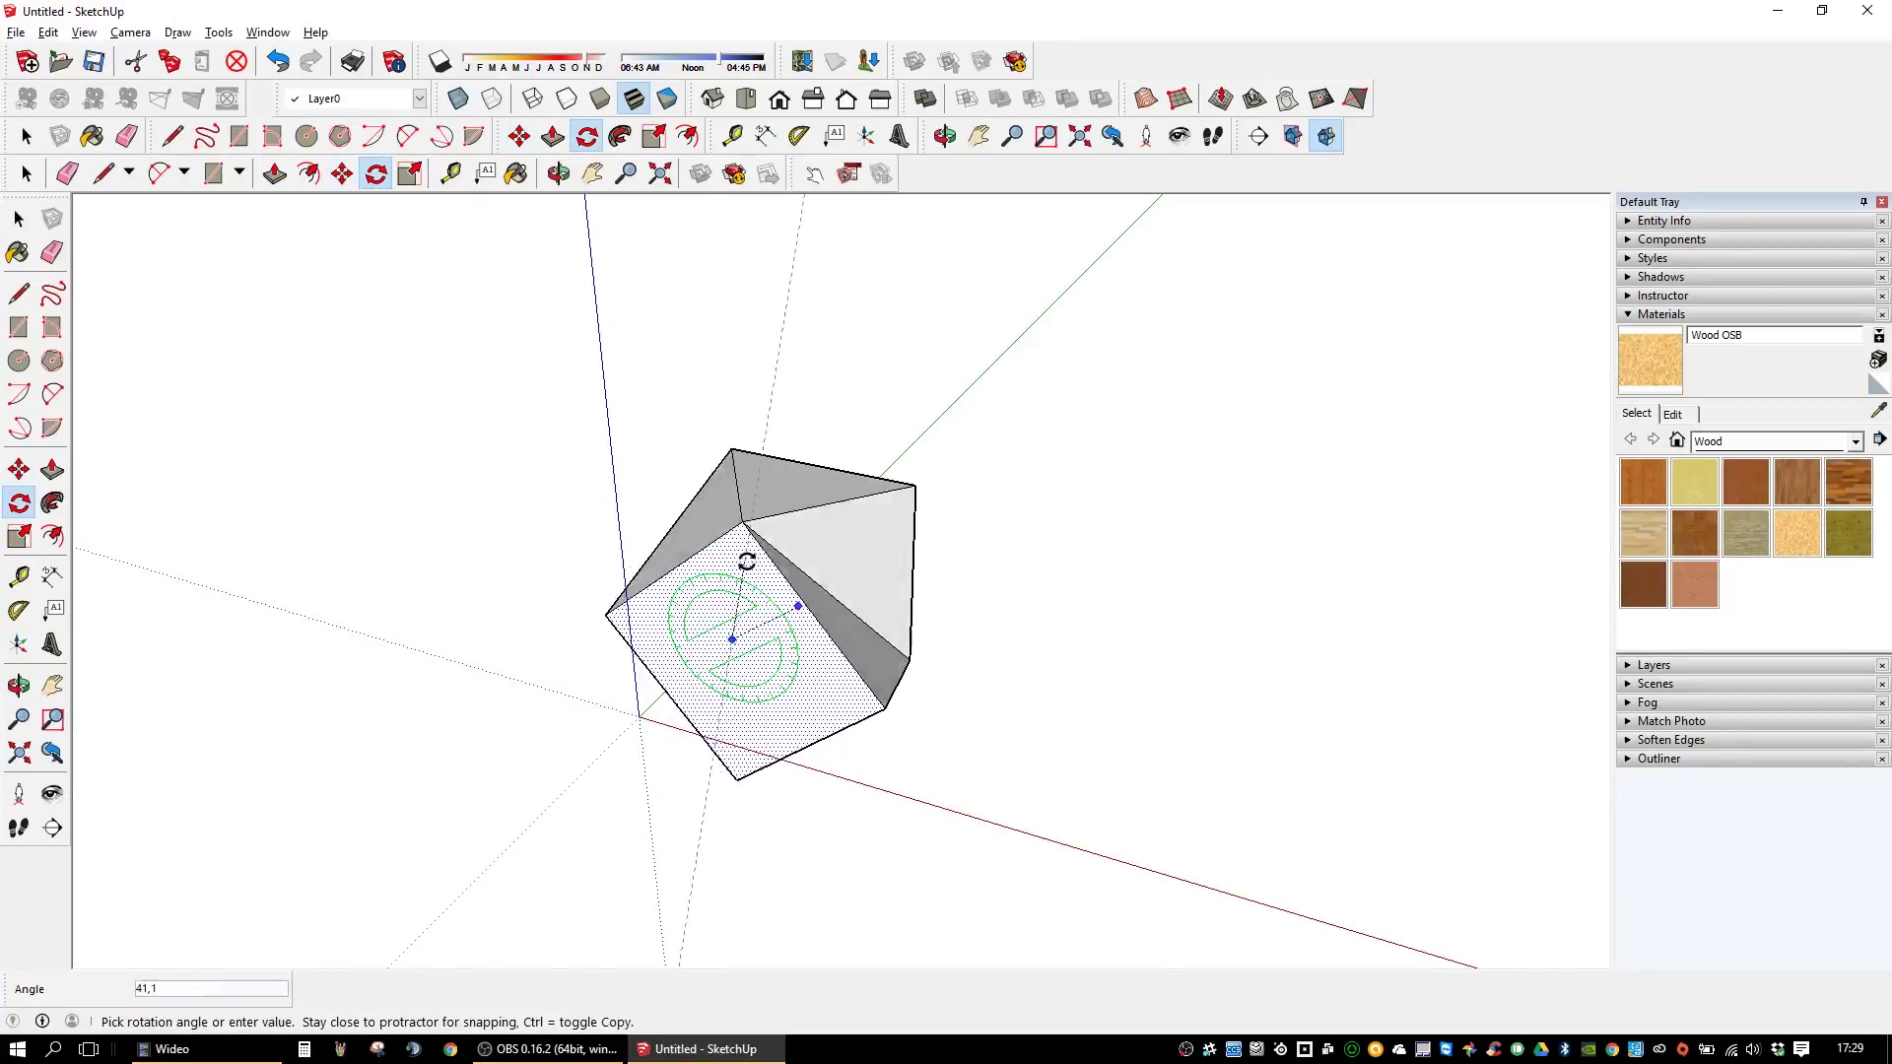
{"action": "key", "text": "Escape"}
{"action": "key", "text": "s"}
{"action": "left_click_drag", "start_coordinate": [817, 592], "coordinate": [878, 544]}
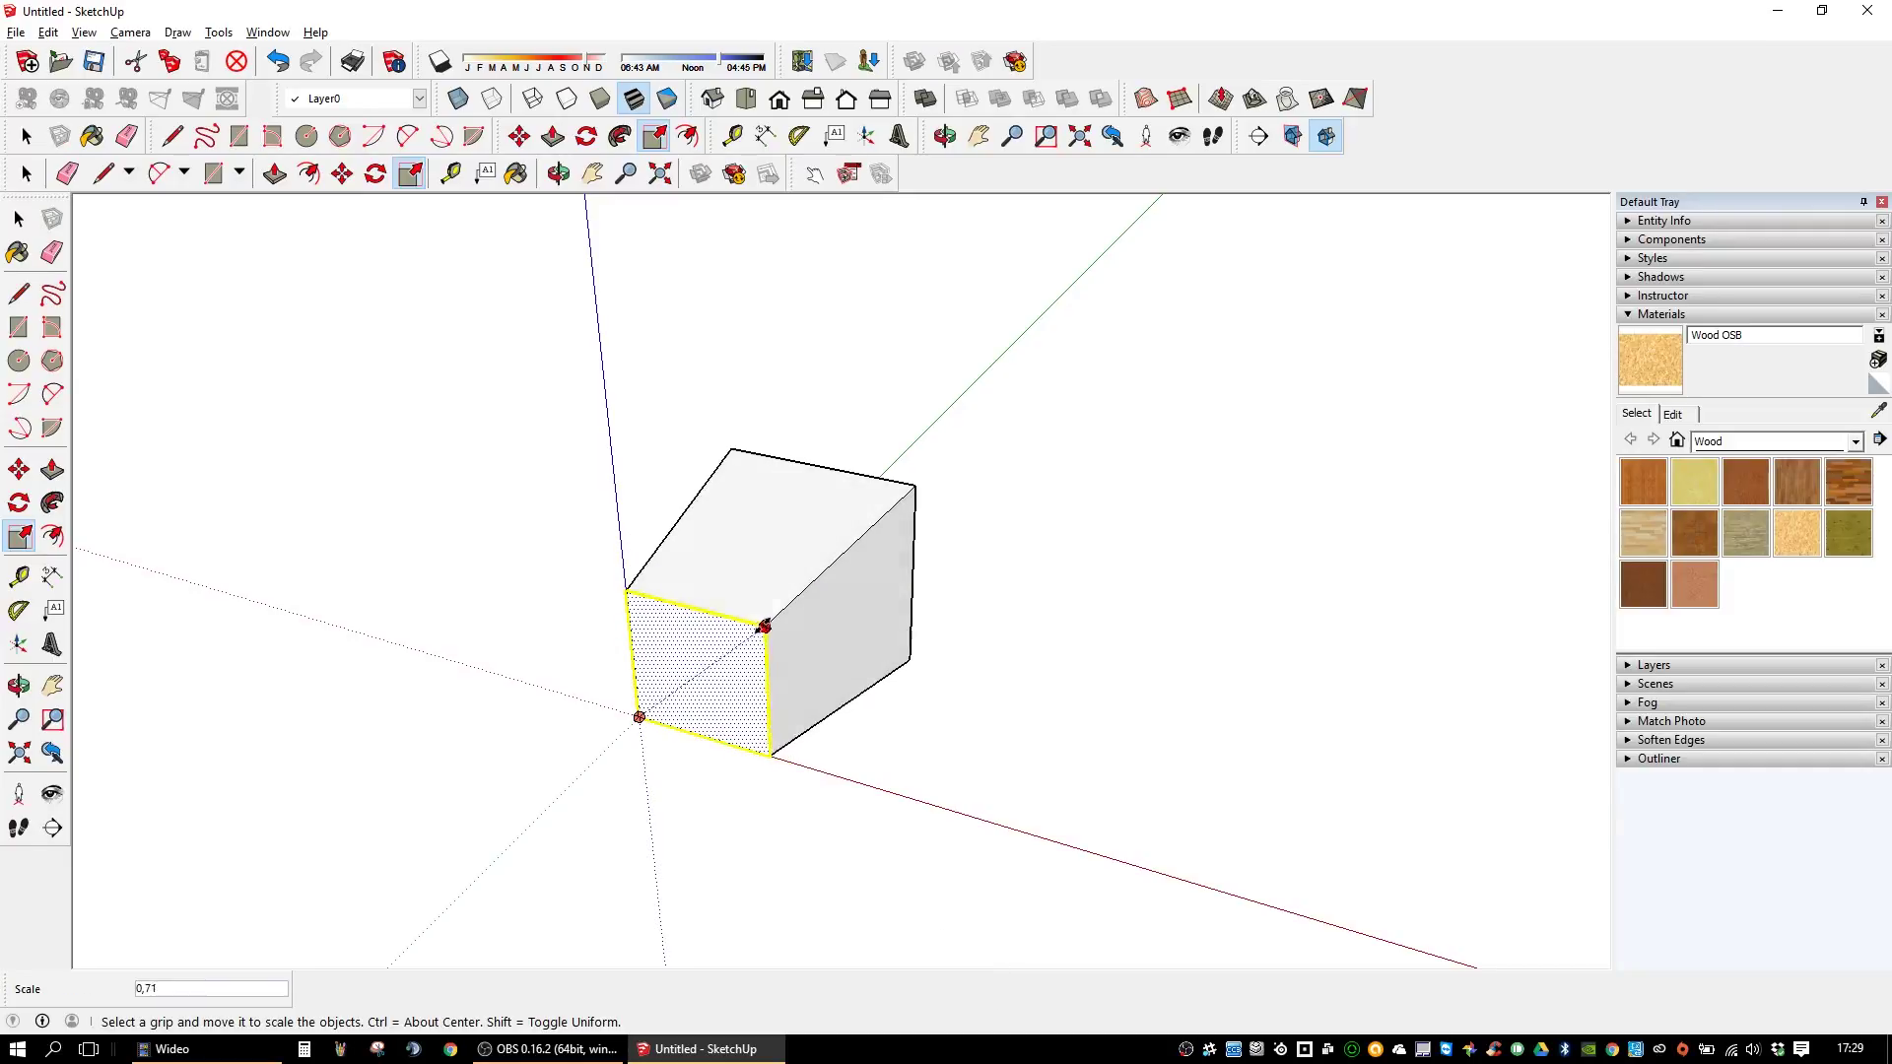
{"action": "key", "text": "Escape"}
{"action": "key", "text": "space"}
{"action": "key", "text": "t"}
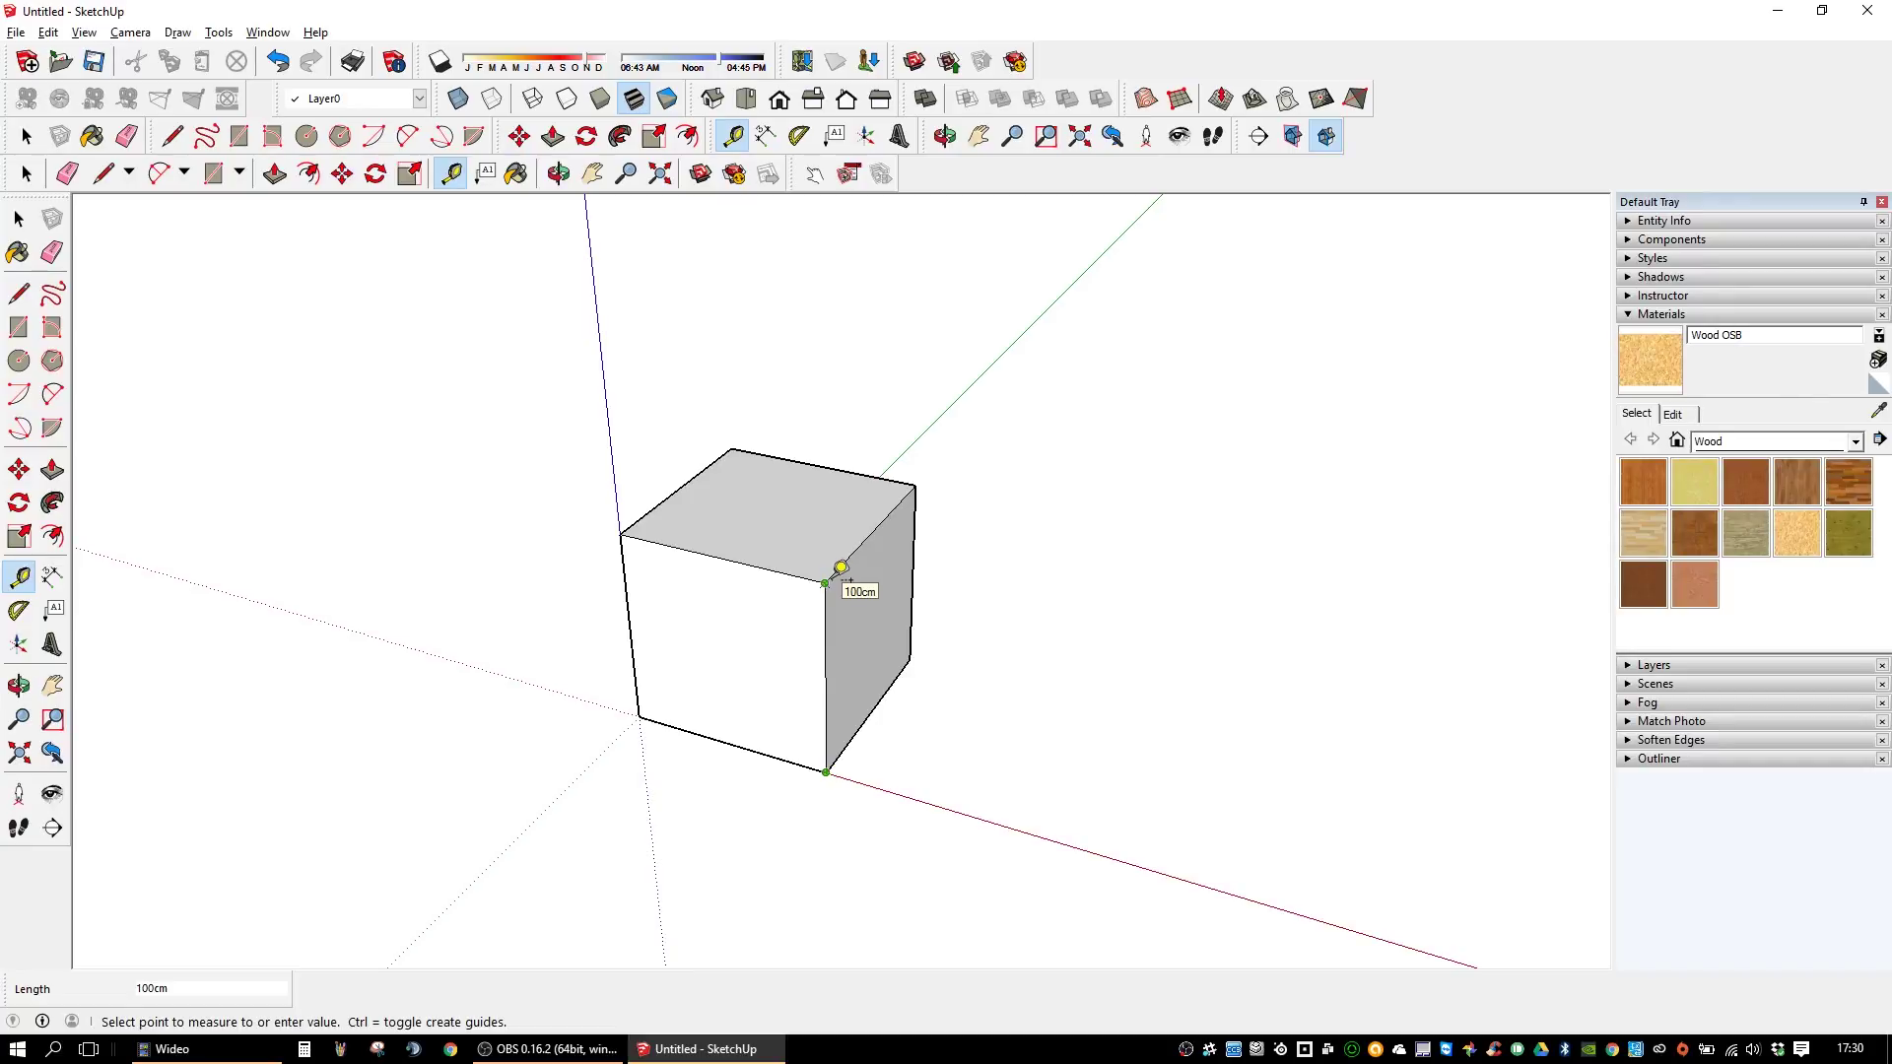
- Use Tape Measure from the cube's right vertical edge, entering a distance of 1
{"action": "key", "text": "space"}
{"action": "key", "text": "t"}
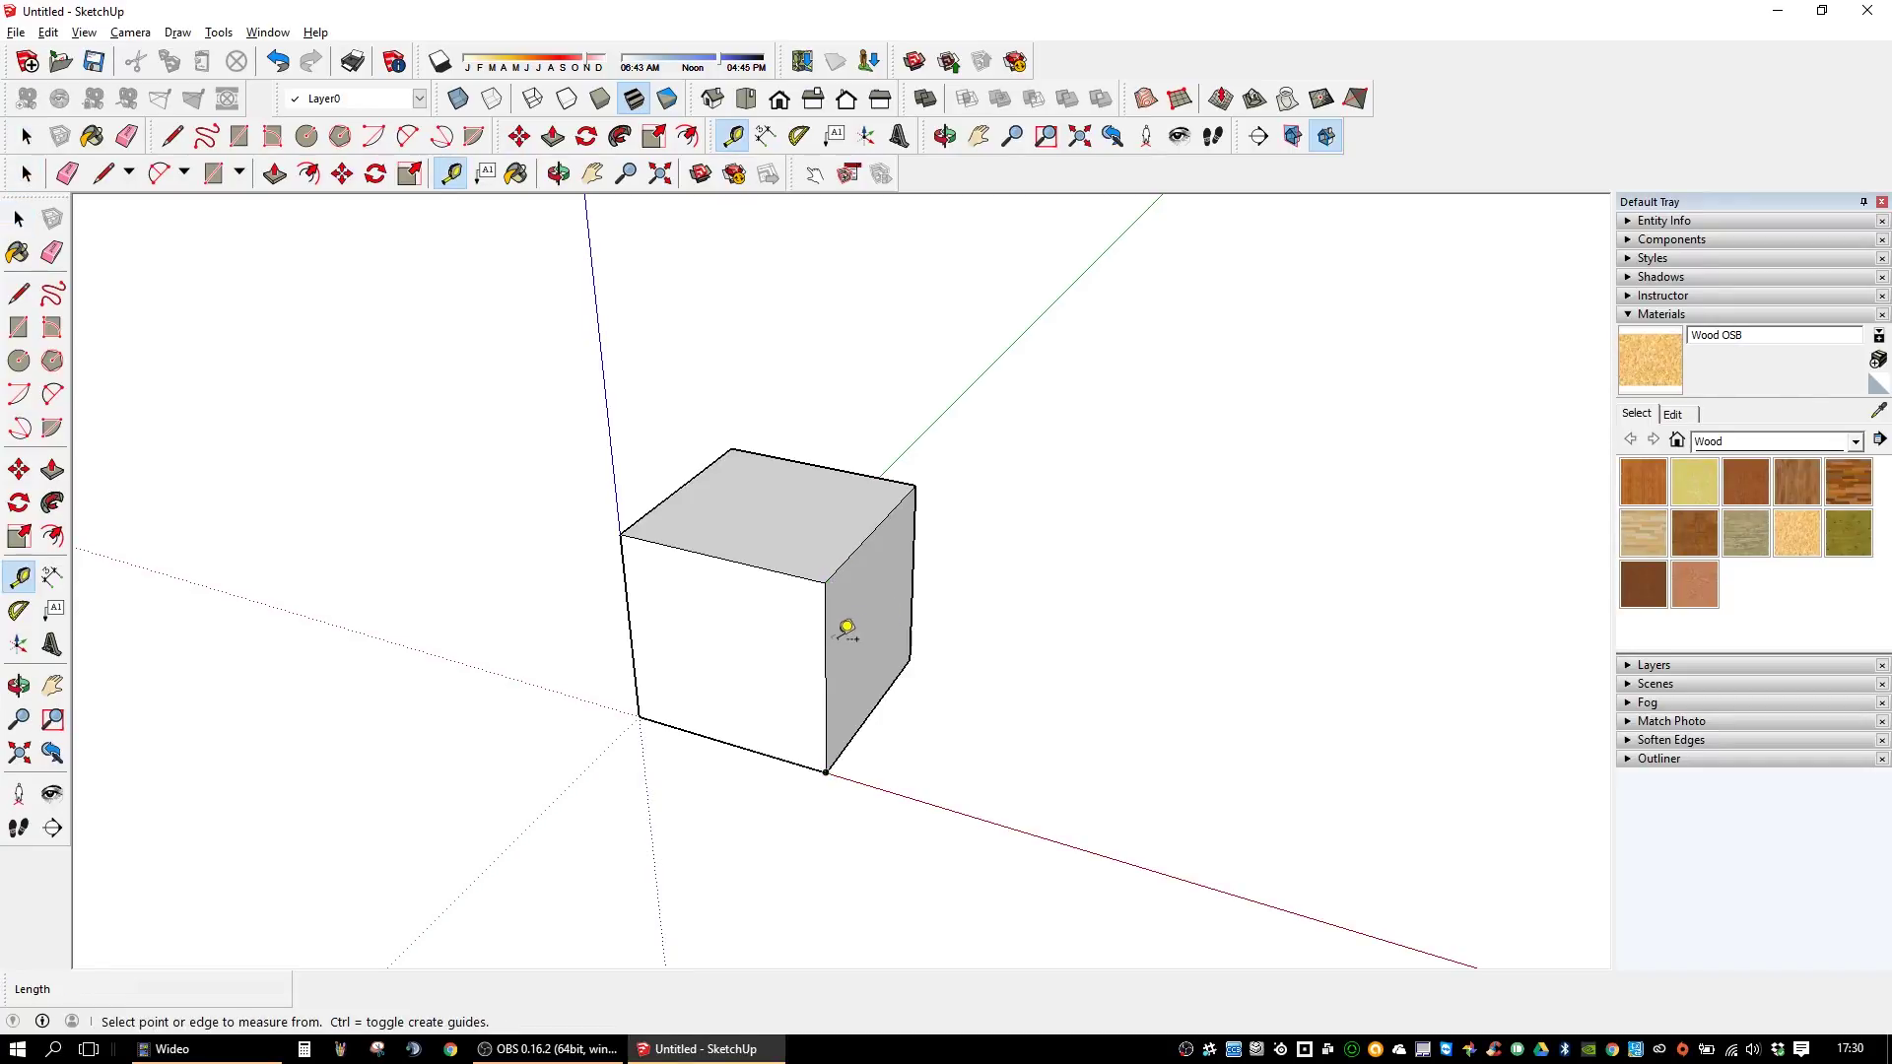
{"action": "left_click", "coordinate": [827, 636]}
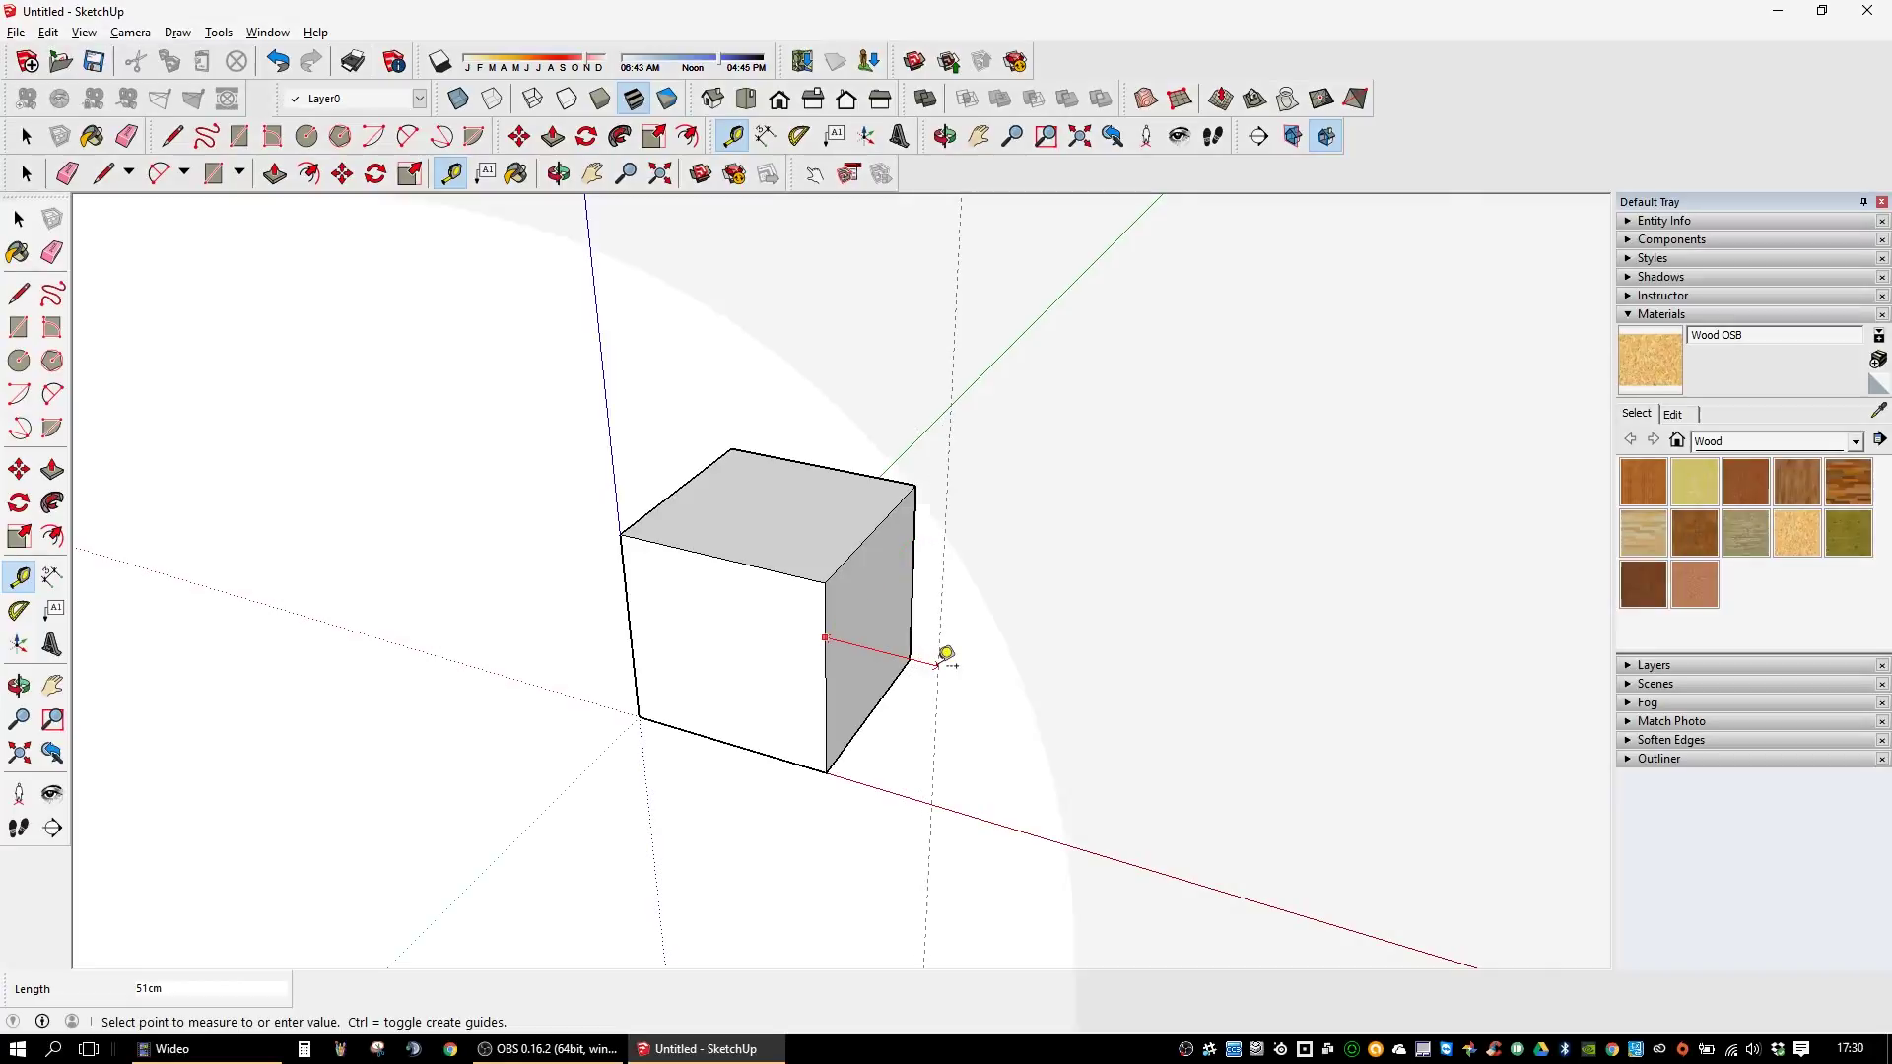
{"action": "type", "text": "1"}
{"action": "key", "text": "Return"}
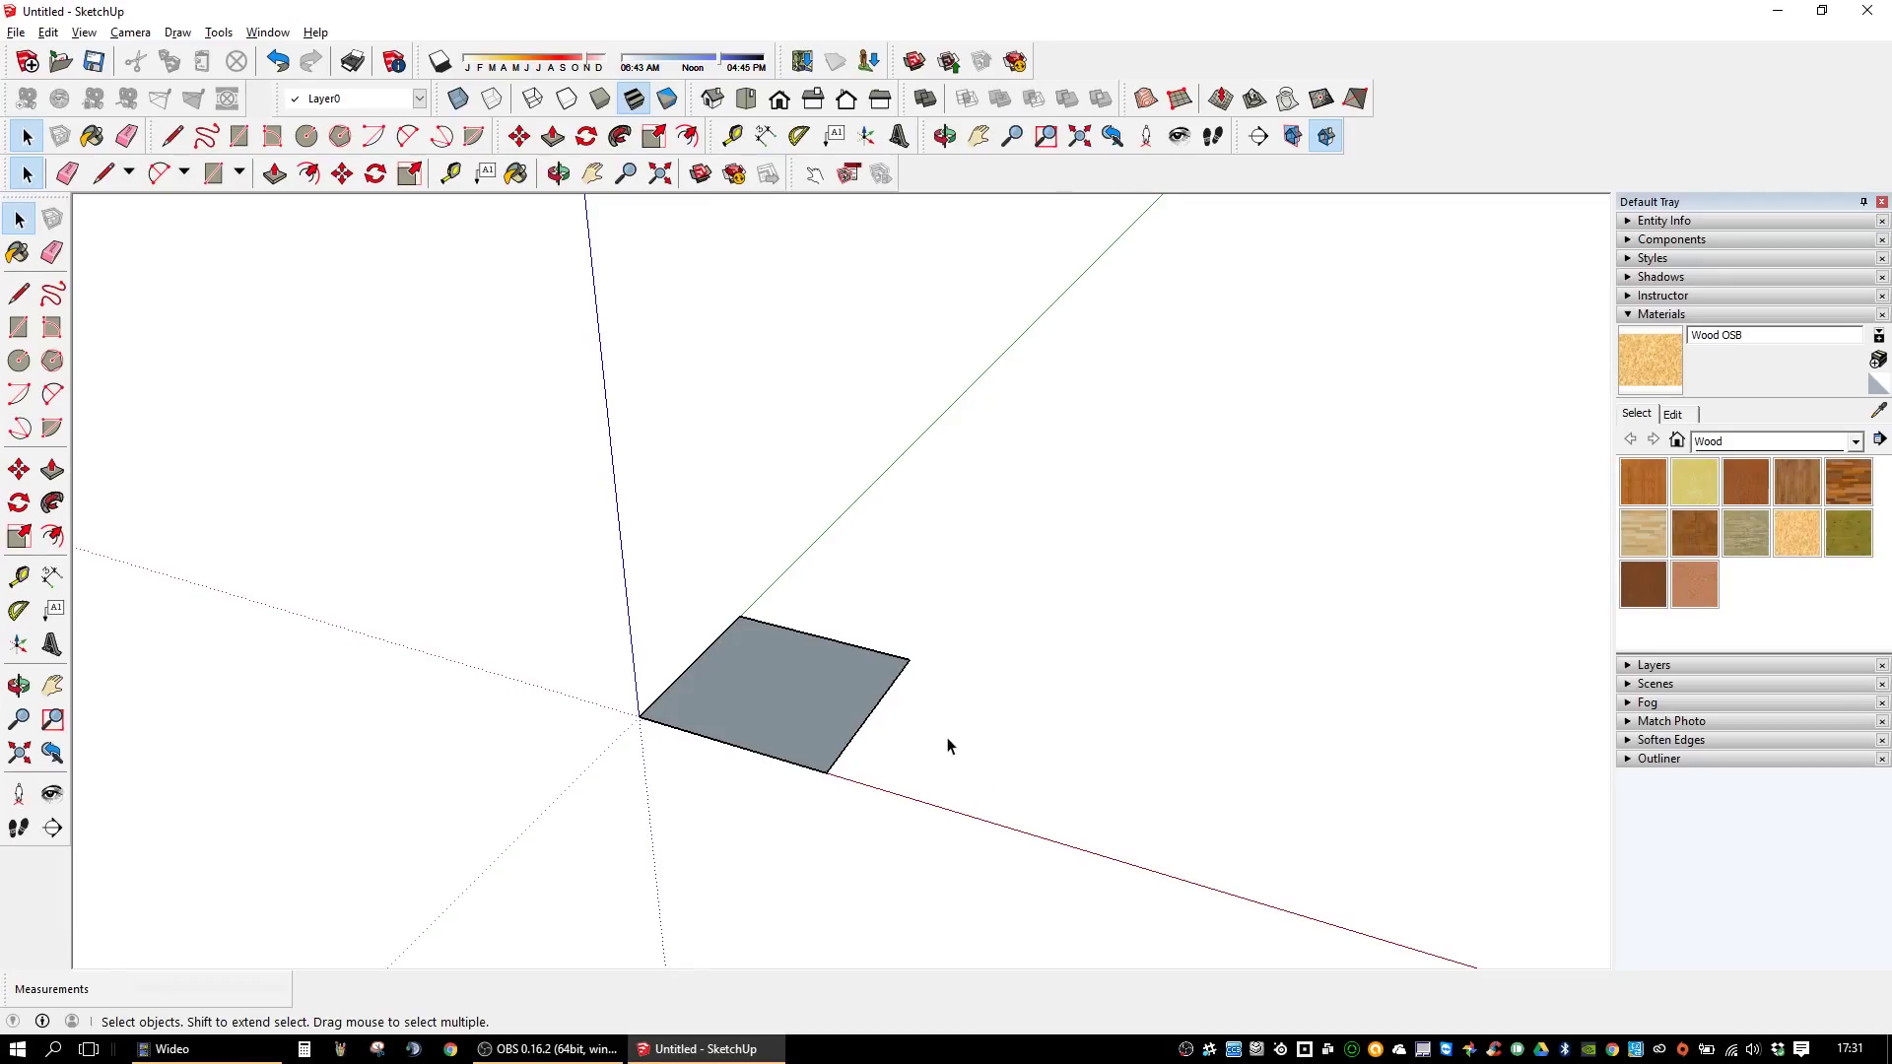
- Extrude the square face upward 100 cm into a cube
{"action": "key", "text": "p"}
{"action": "left_click", "coordinate": [769, 707]}
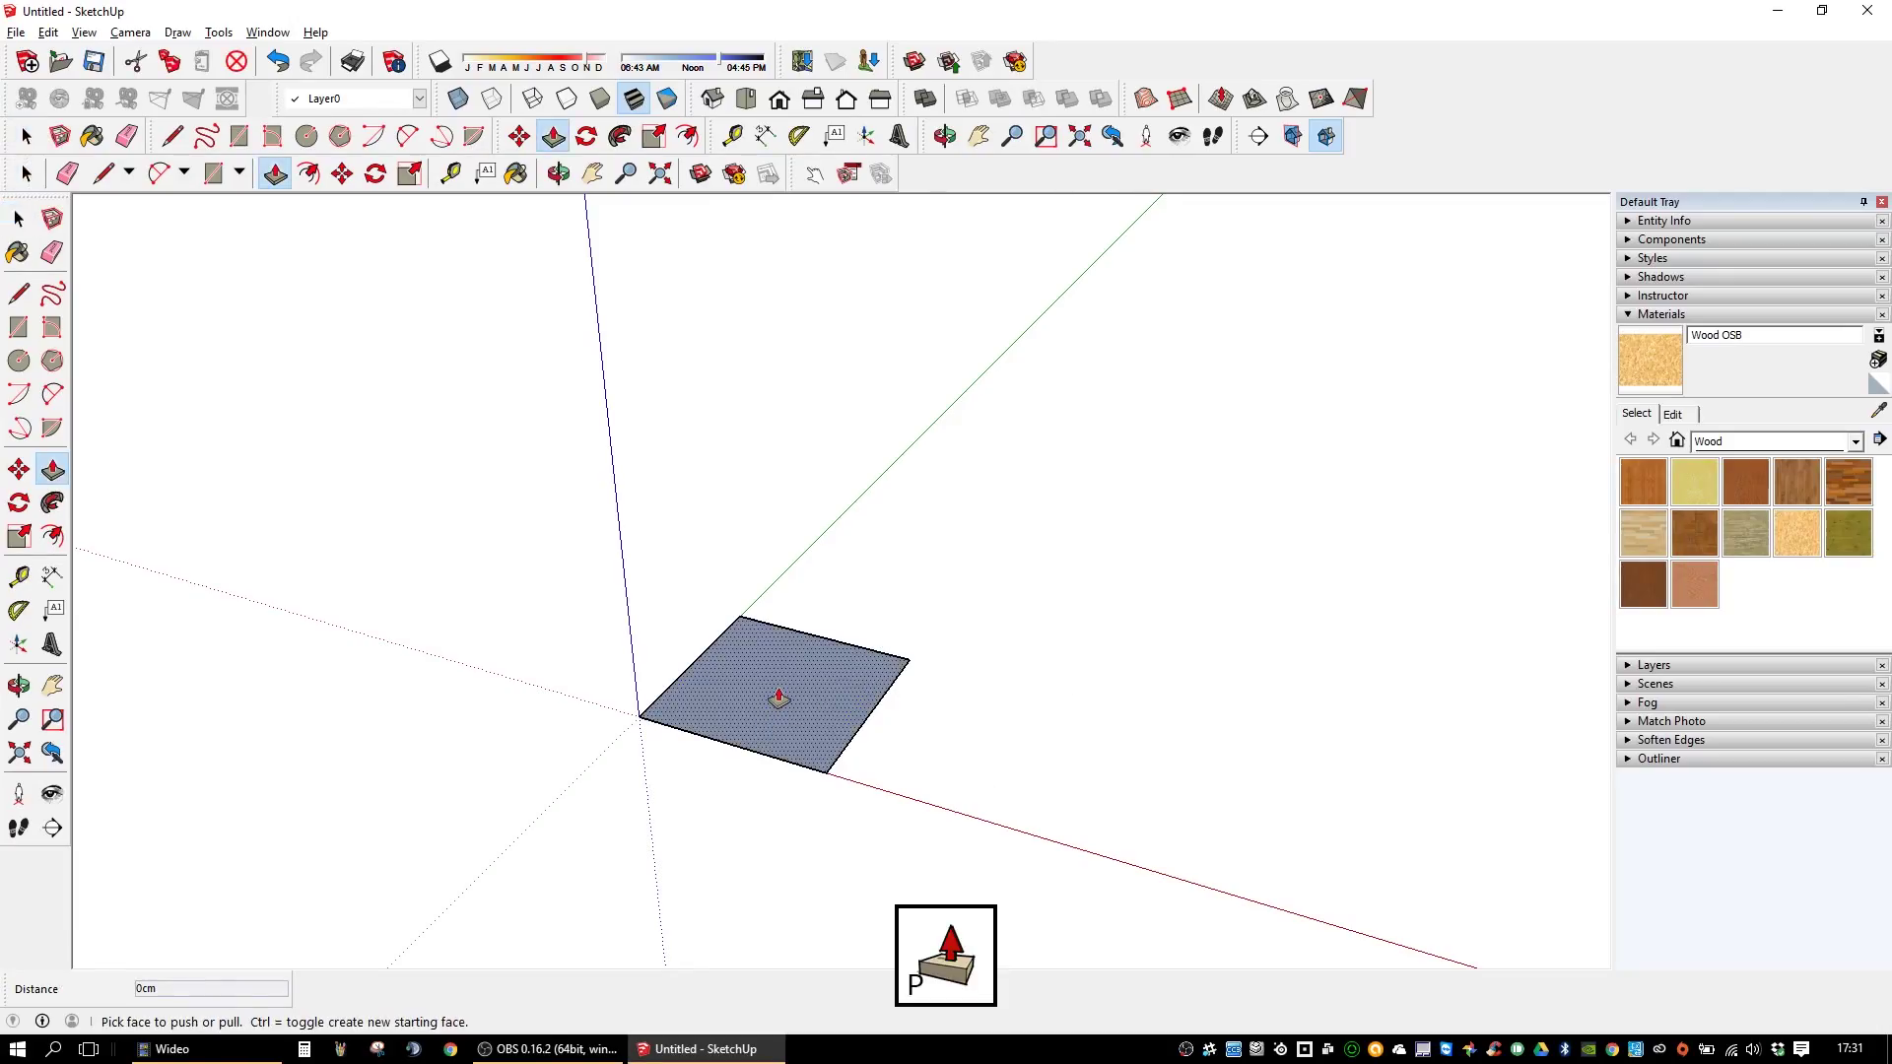
{"action": "type", "text": "10"}
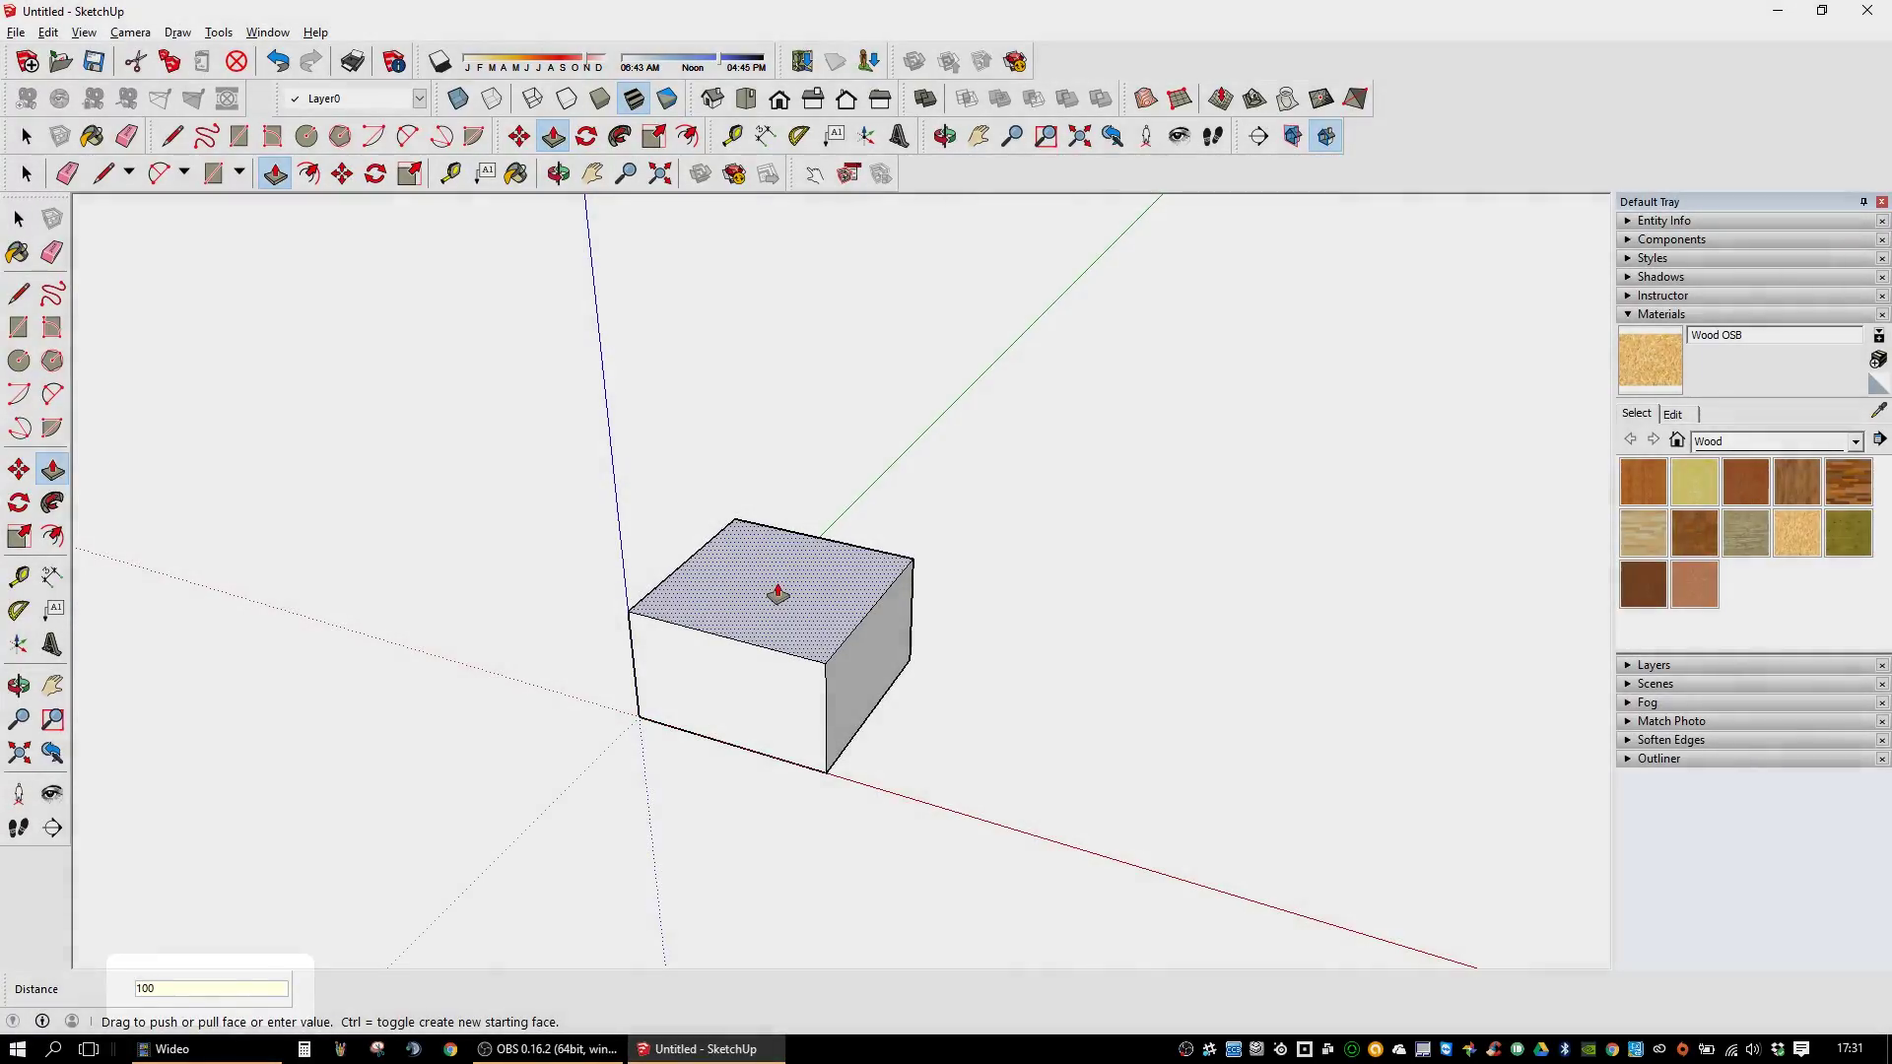
{"action": "type", "text": "0"}
{"action": "key", "text": "Return"}
{"action": "key", "text": "space"}
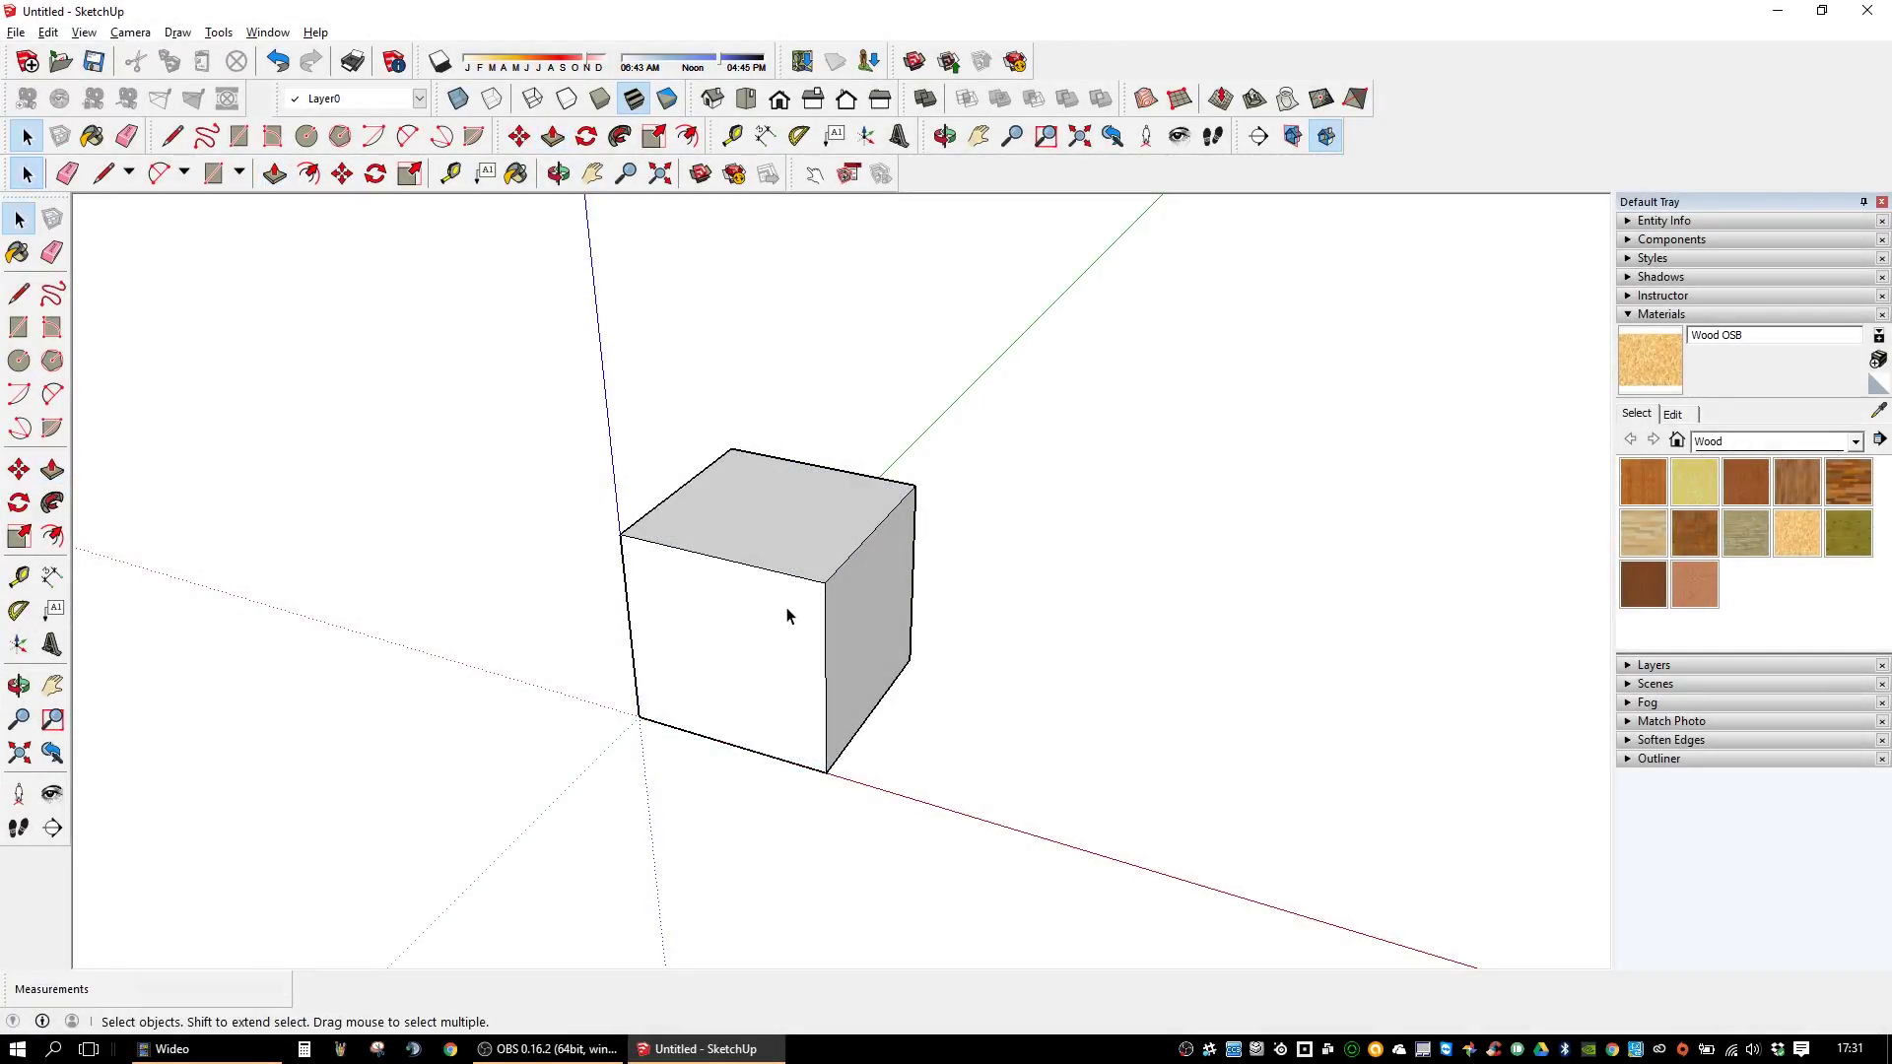
- Inset the cube's front face and push the inner face through the whole cube
{"action": "key", "text": "f"}
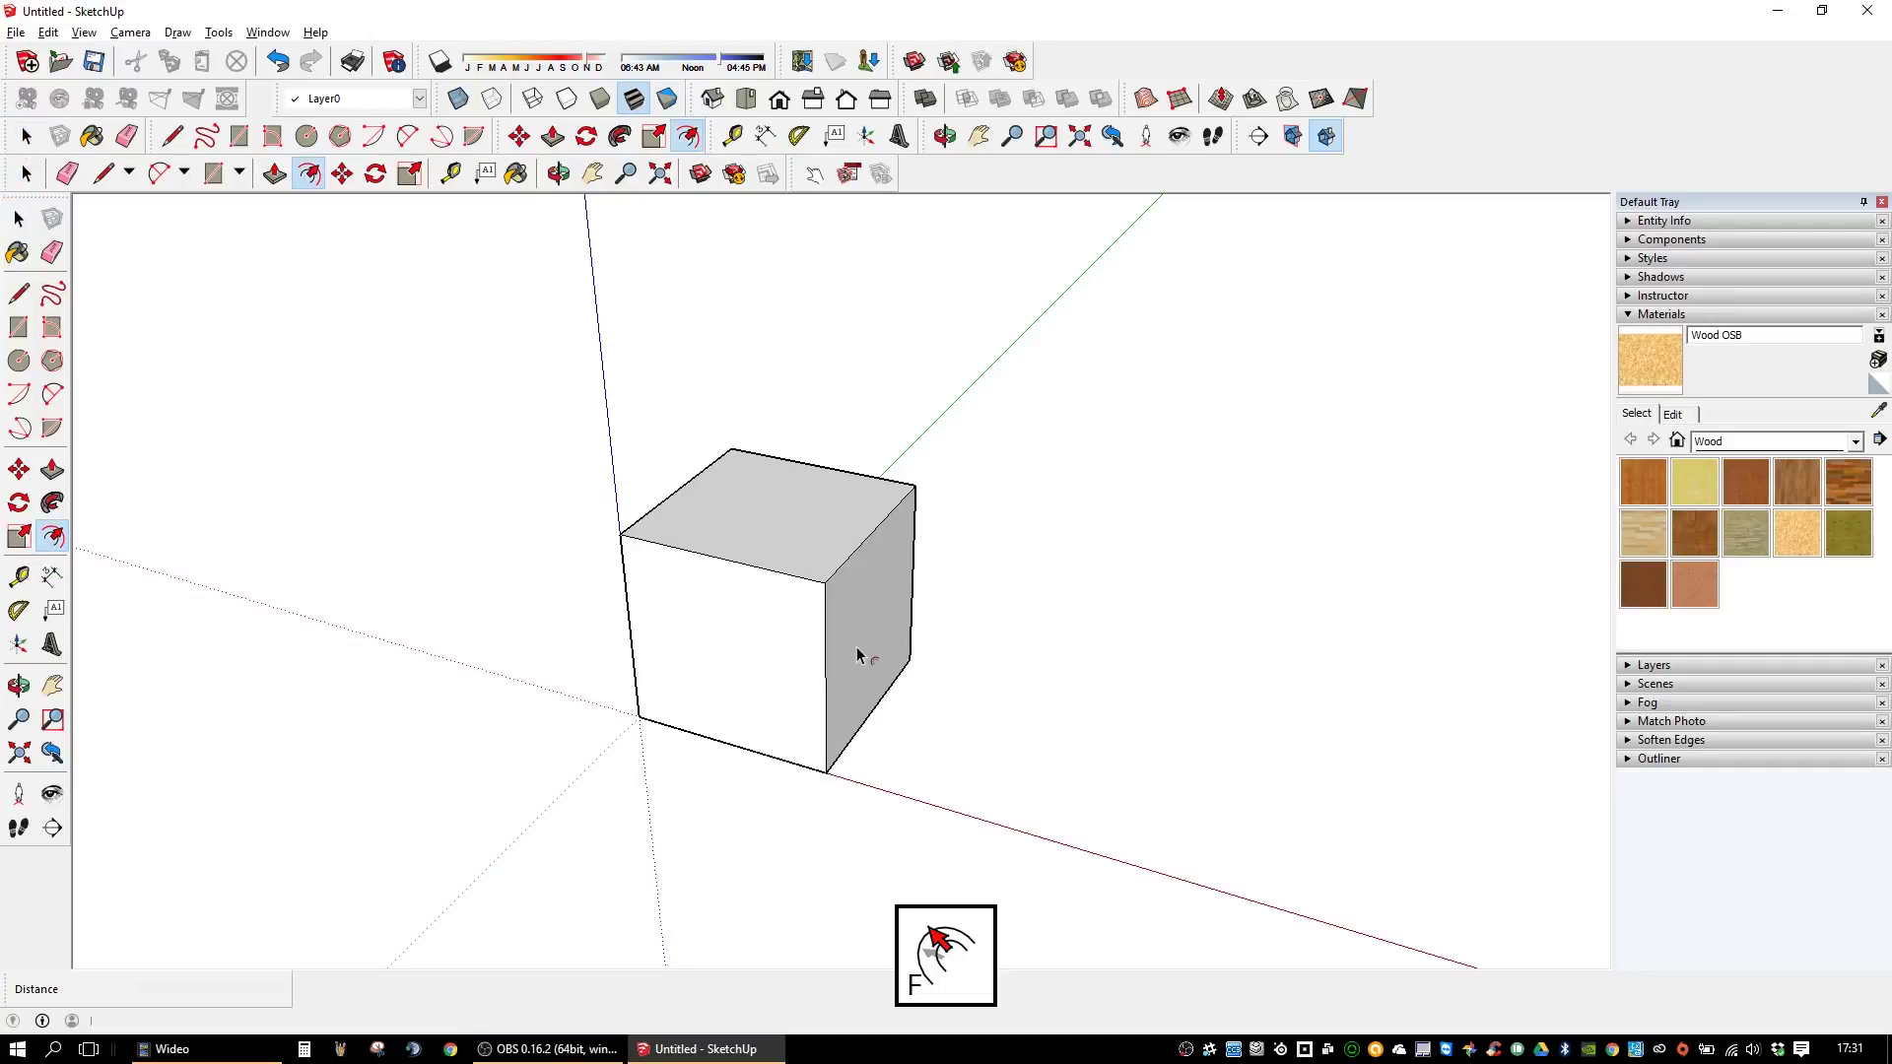
{"action": "left_click", "coordinate": [742, 599]}
{"action": "type", "text": "1"}
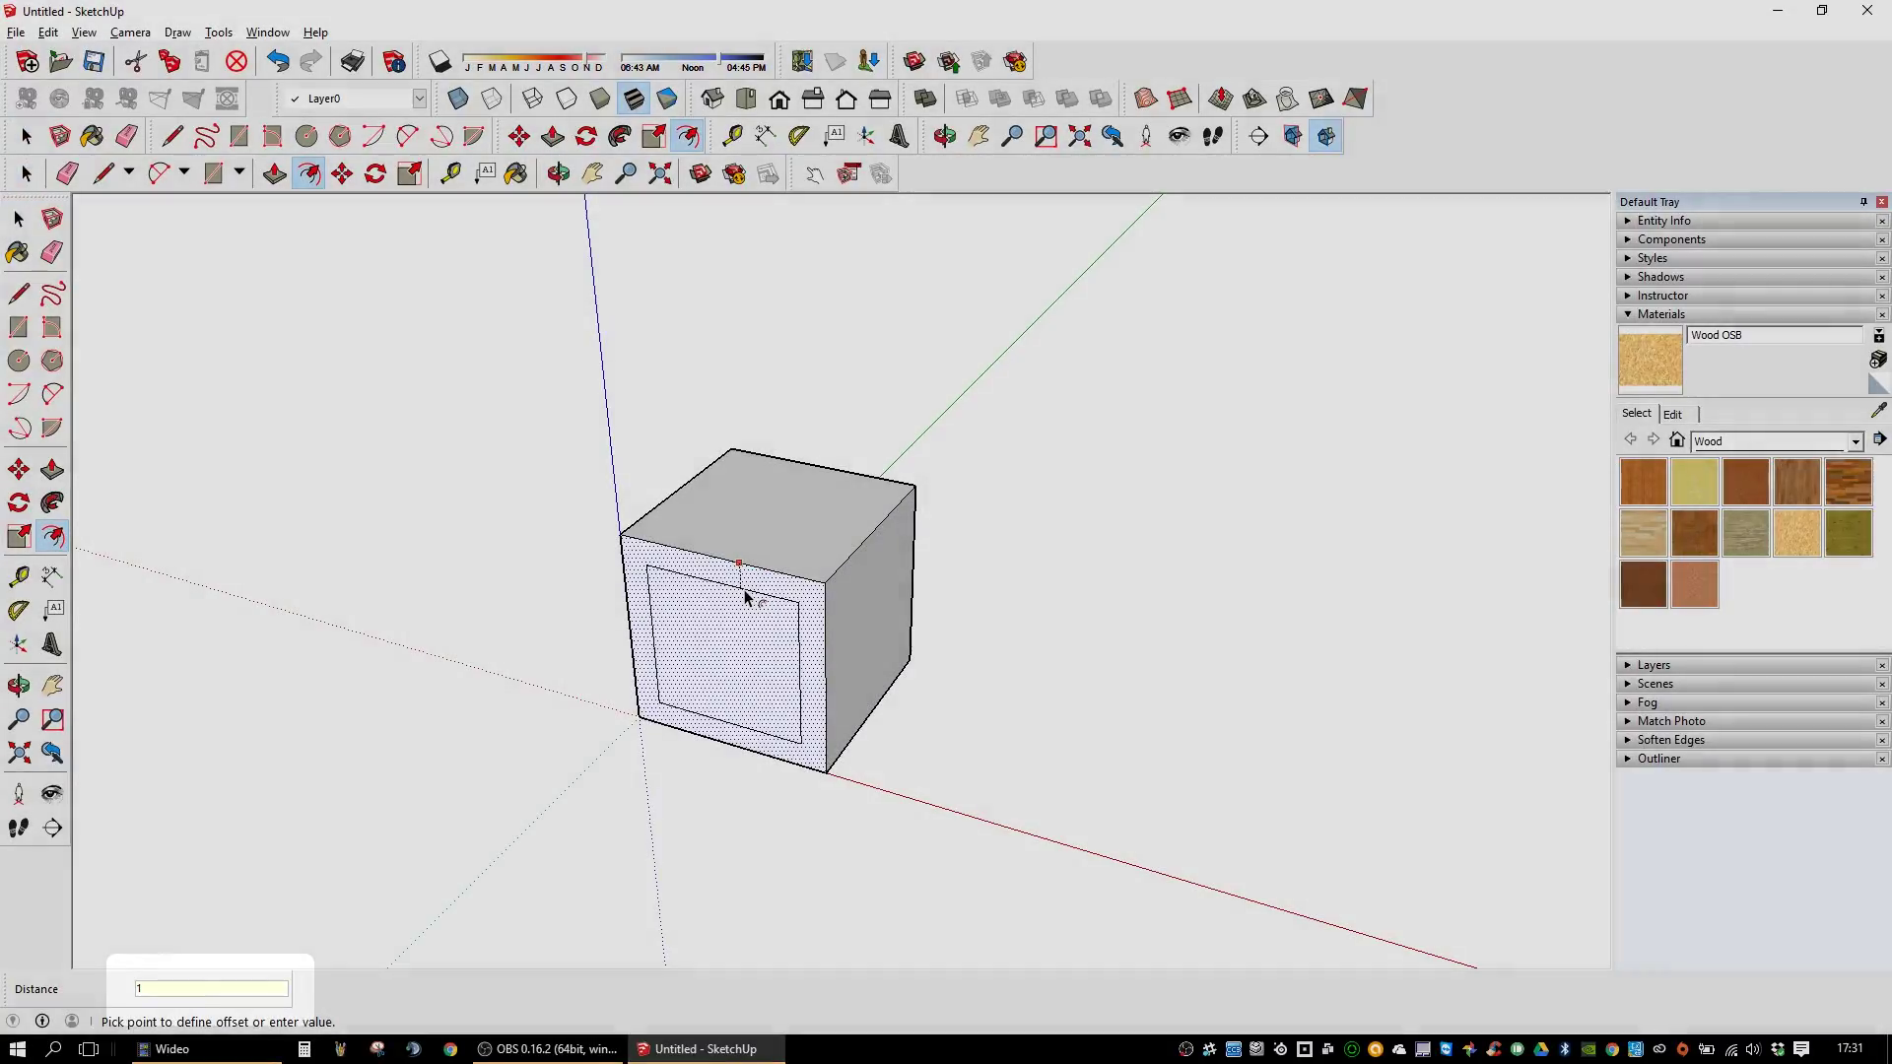
{"action": "left_click", "coordinate": [745, 596]}
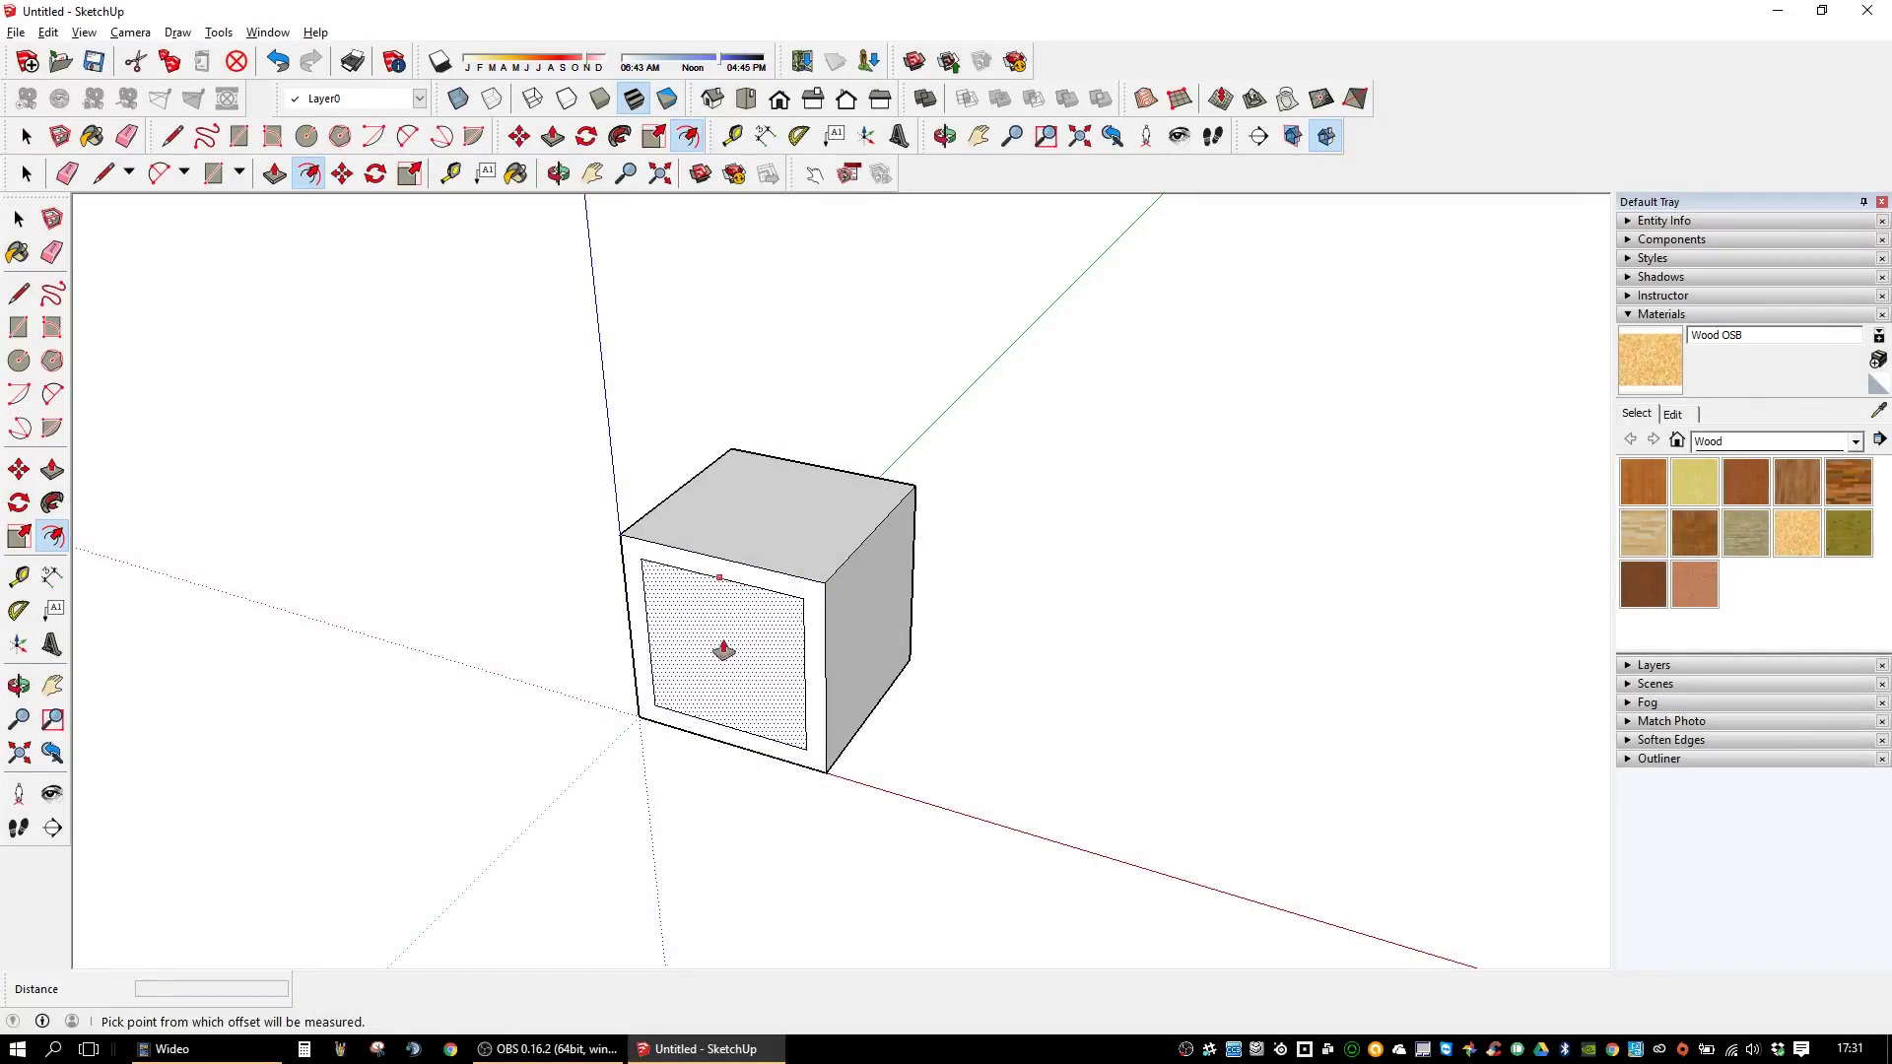
{"action": "key", "text": "p"}
{"action": "left_click", "coordinate": [707, 685]}
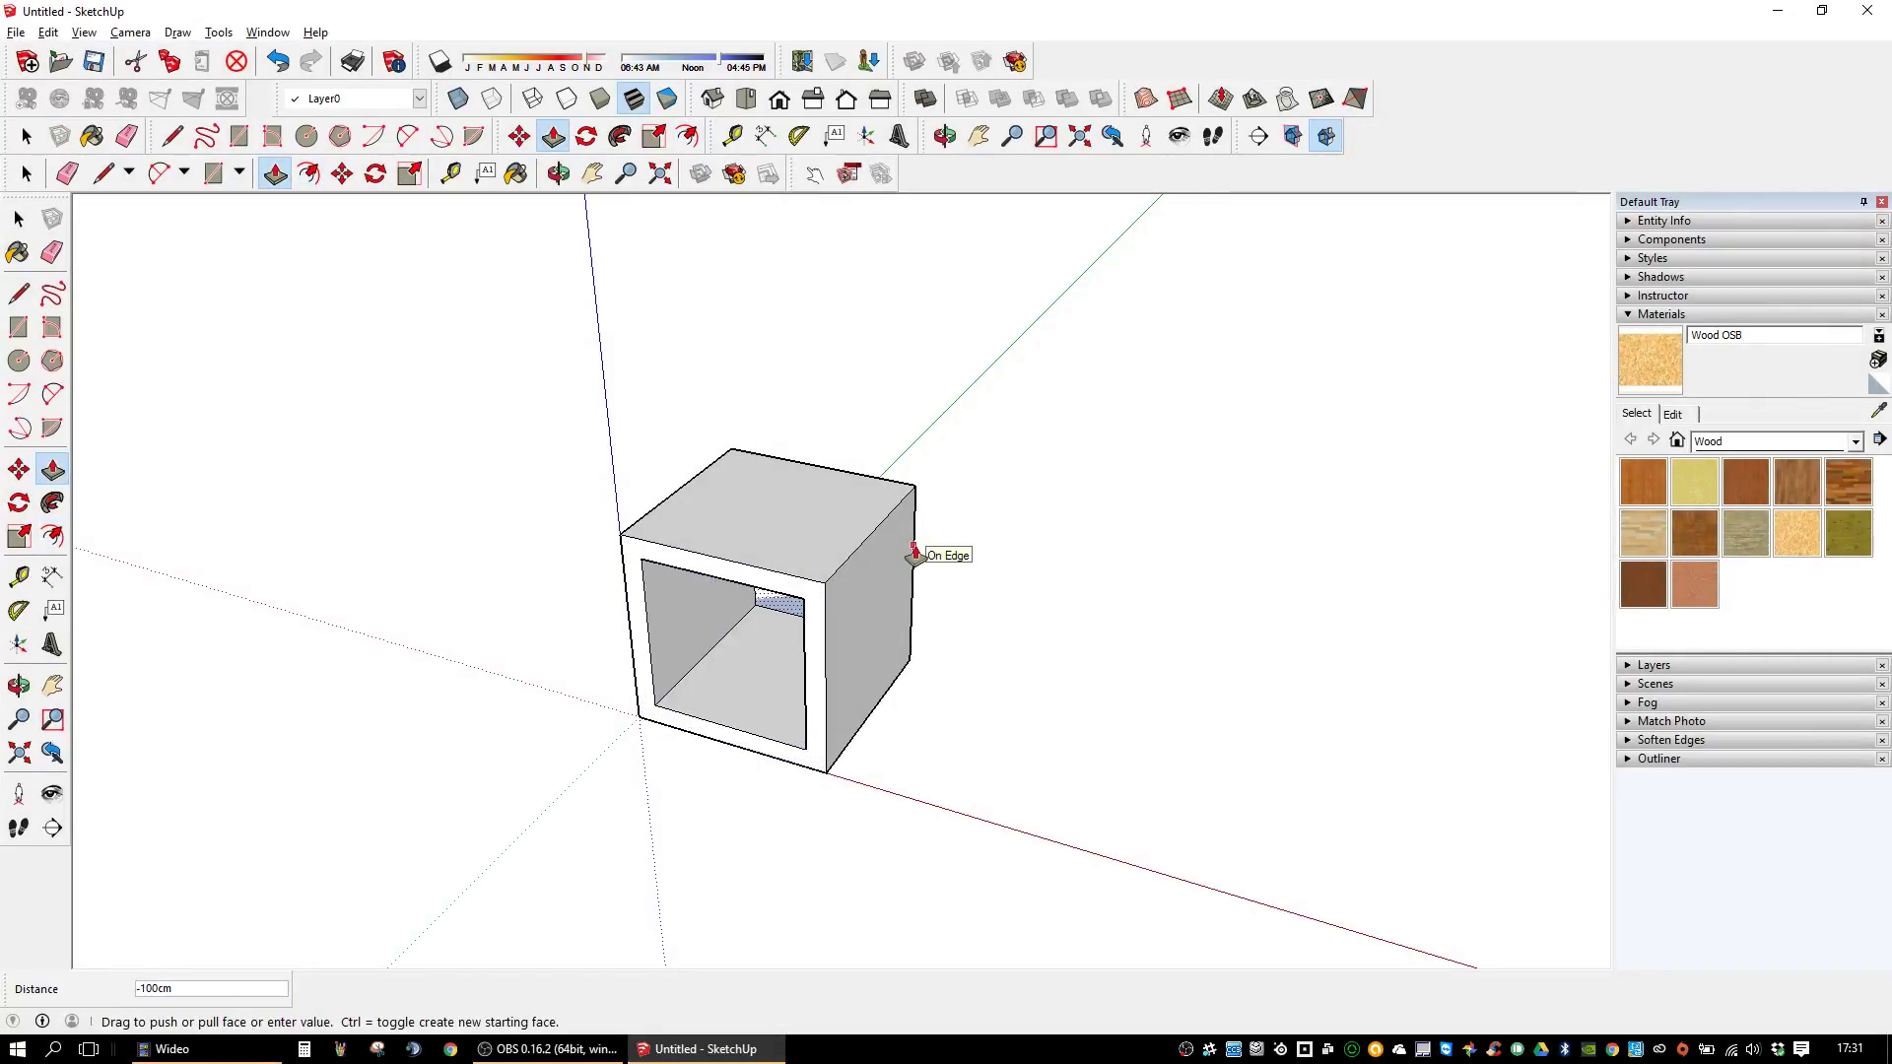
{"action": "left_click", "coordinate": [914, 554]}
{"action": "key", "text": "space"}
{"action": "mouse_move", "coordinate": [647, 793]}
{"action": "middle_mouse_down"}
{"action": "mouse_move", "coordinate": [722, 734]}
{"action": "mouse_move", "coordinate": [828, 562]}
{"action": "middle_mouse_up"}
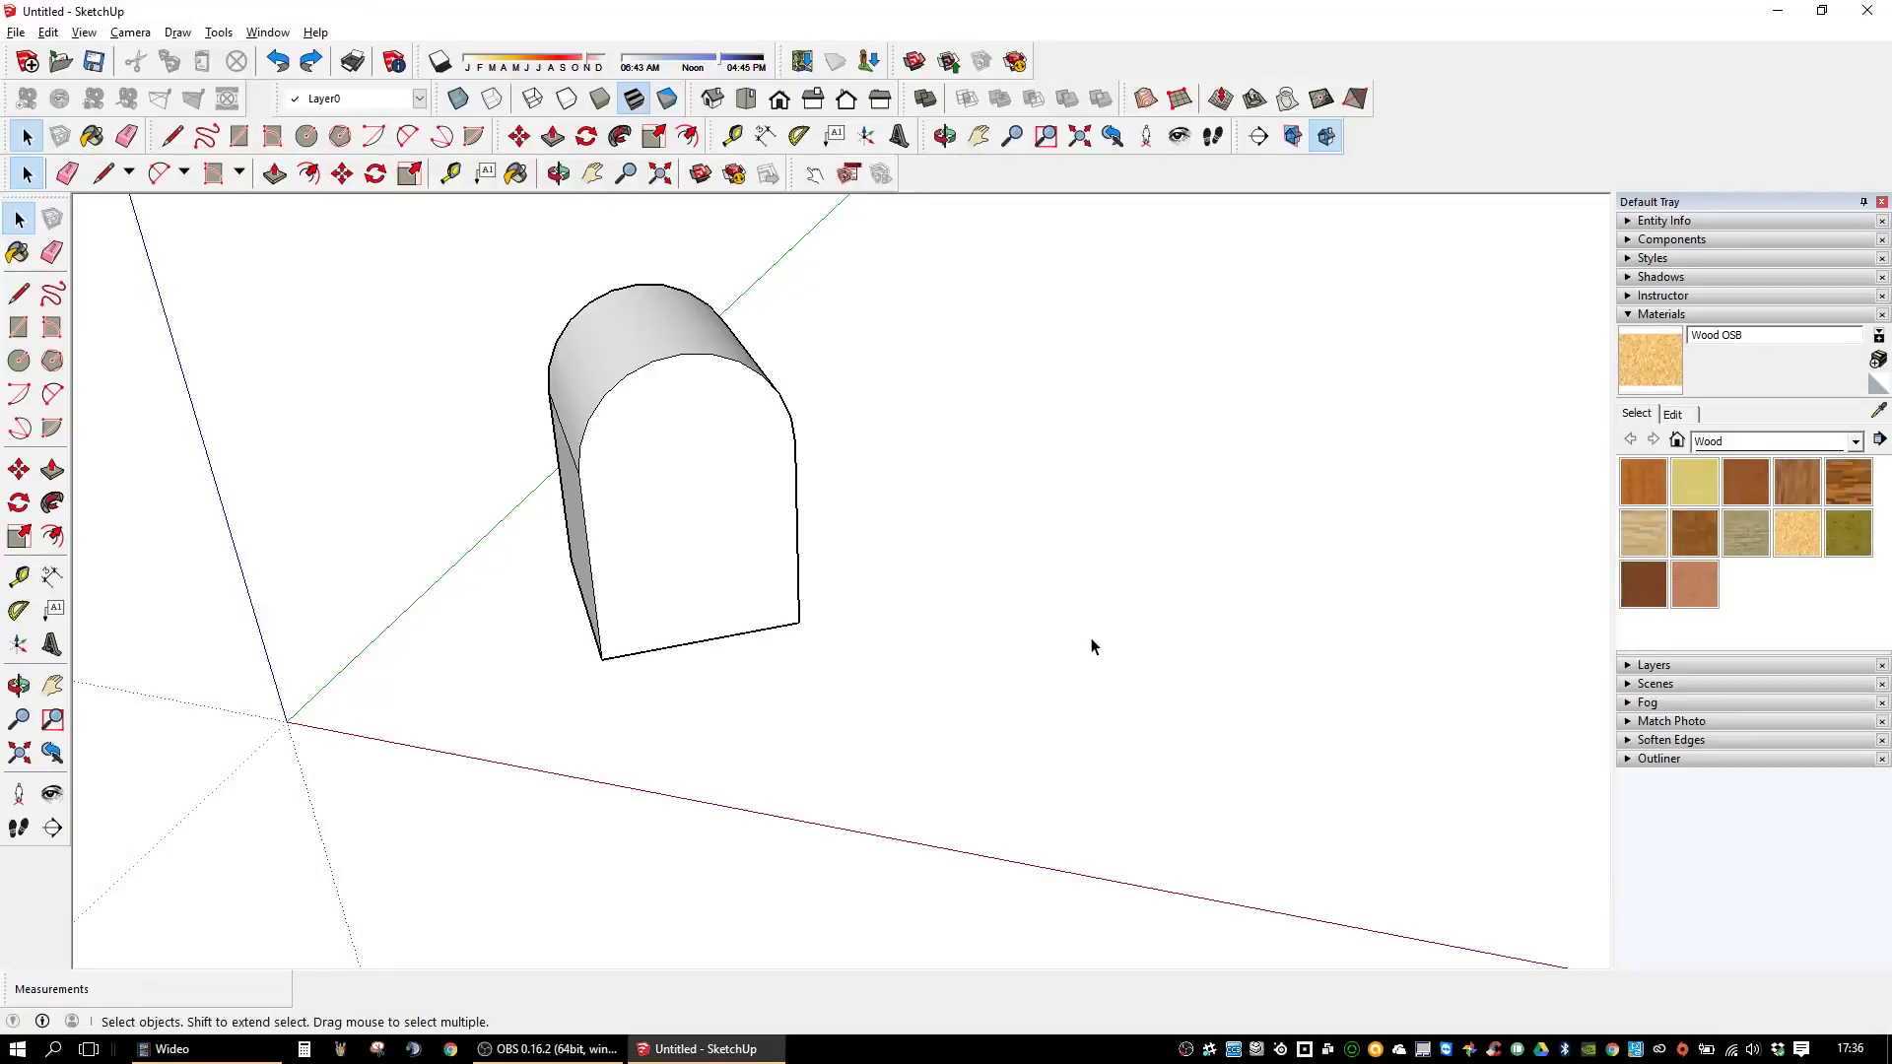
- Start a vertical line on the arched box and abandon it
{"action": "key", "text": "l"}
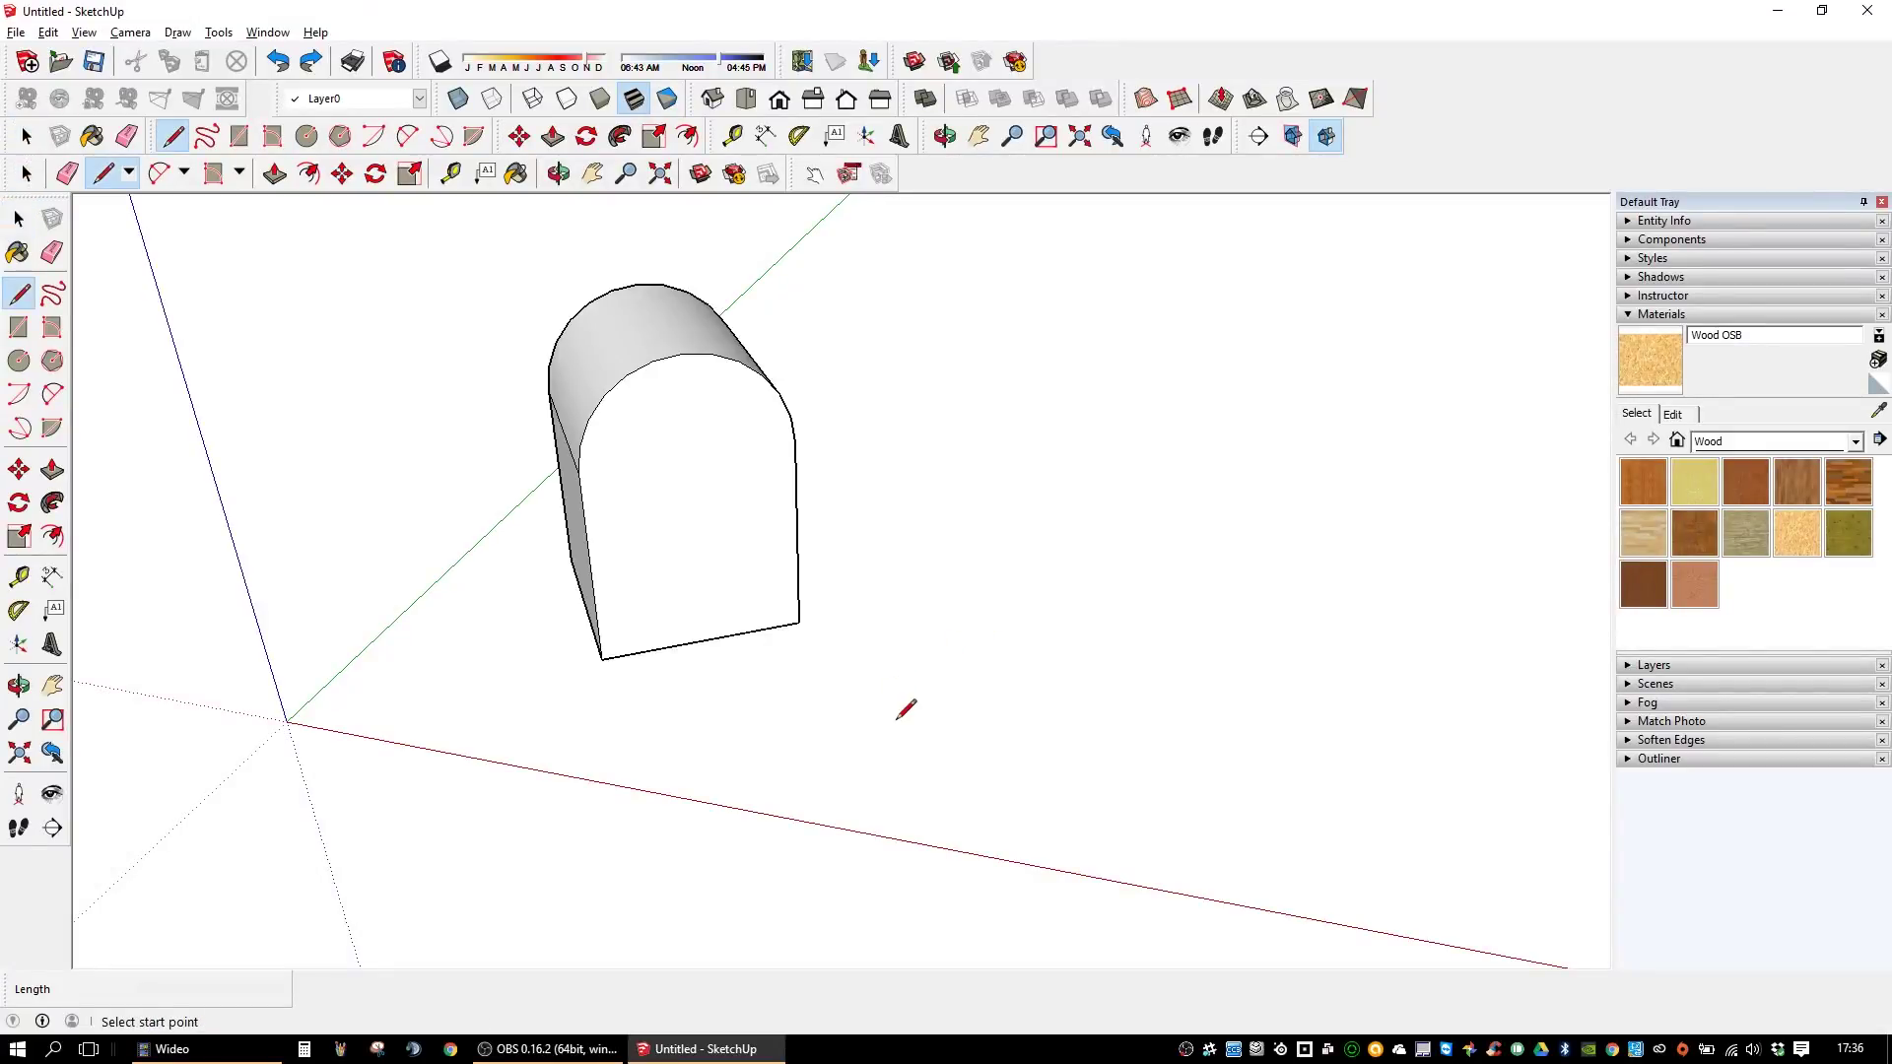
{"action": "left_click", "coordinate": [882, 719]}
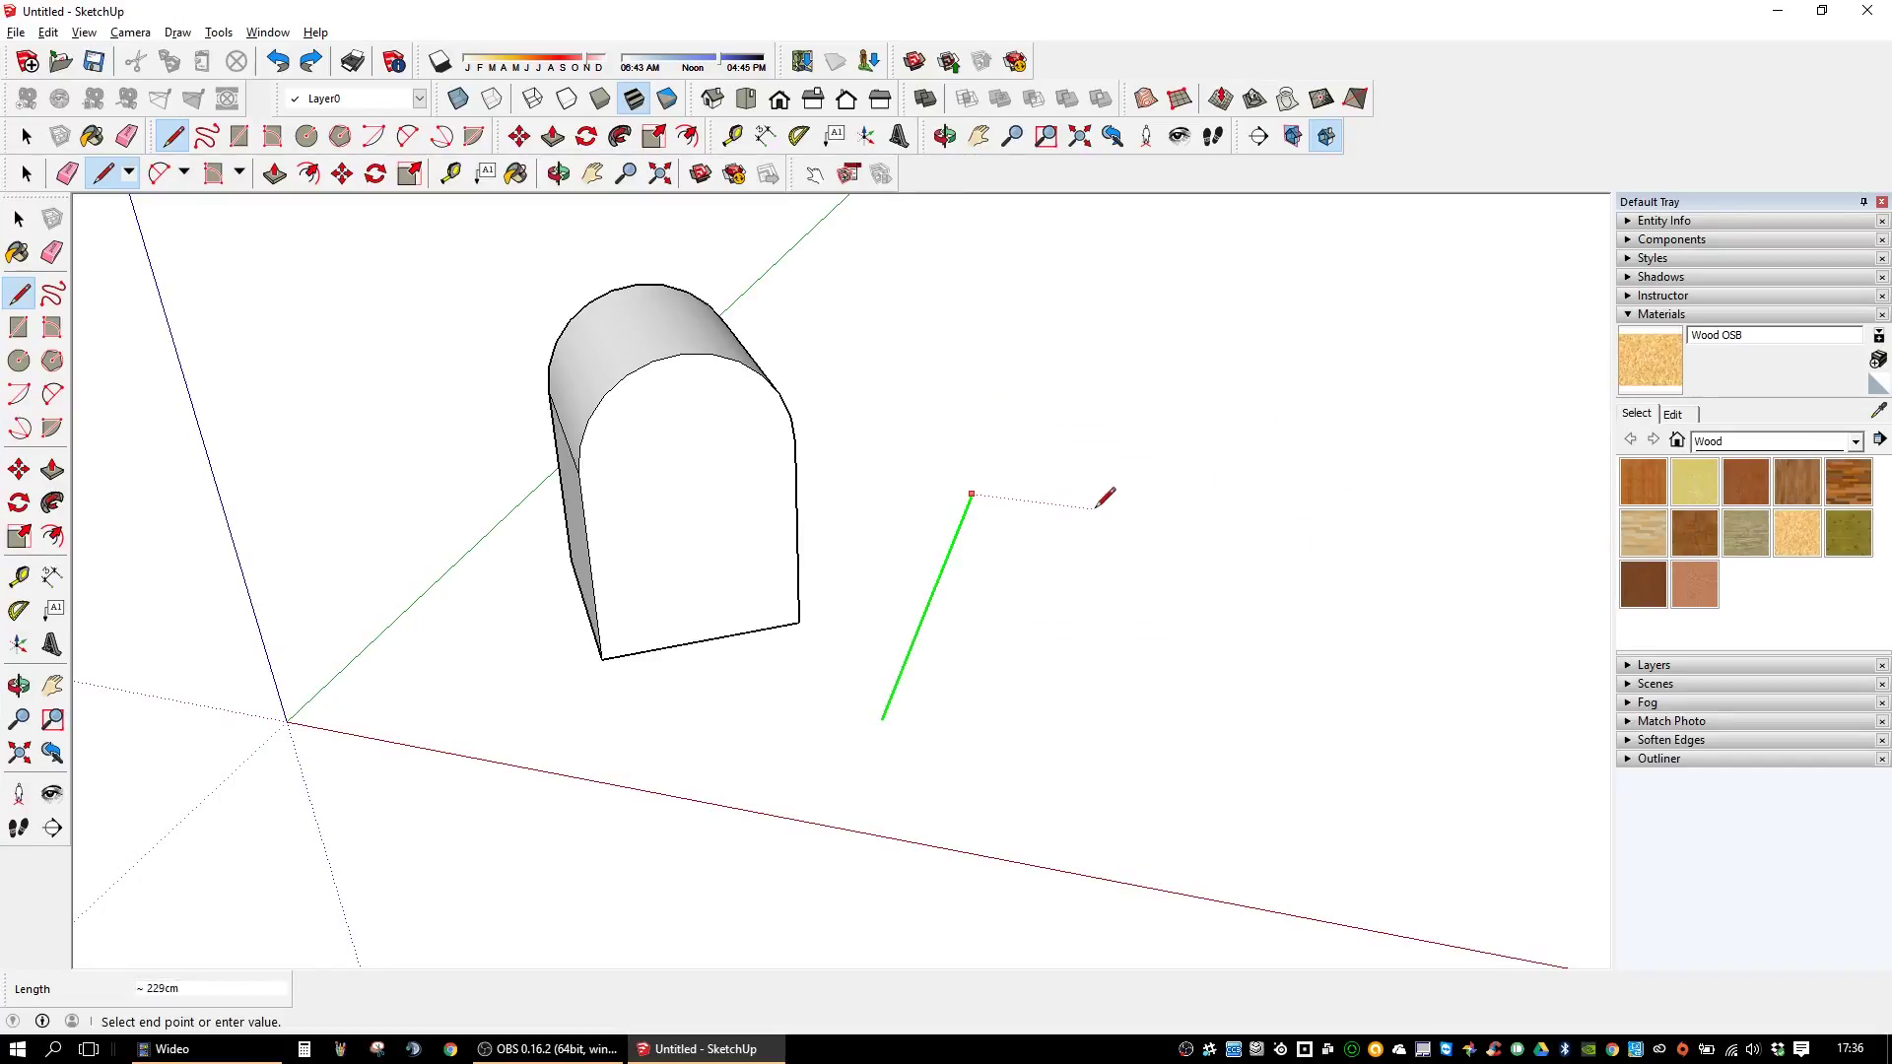
{"action": "left_click", "coordinate": [884, 604]}
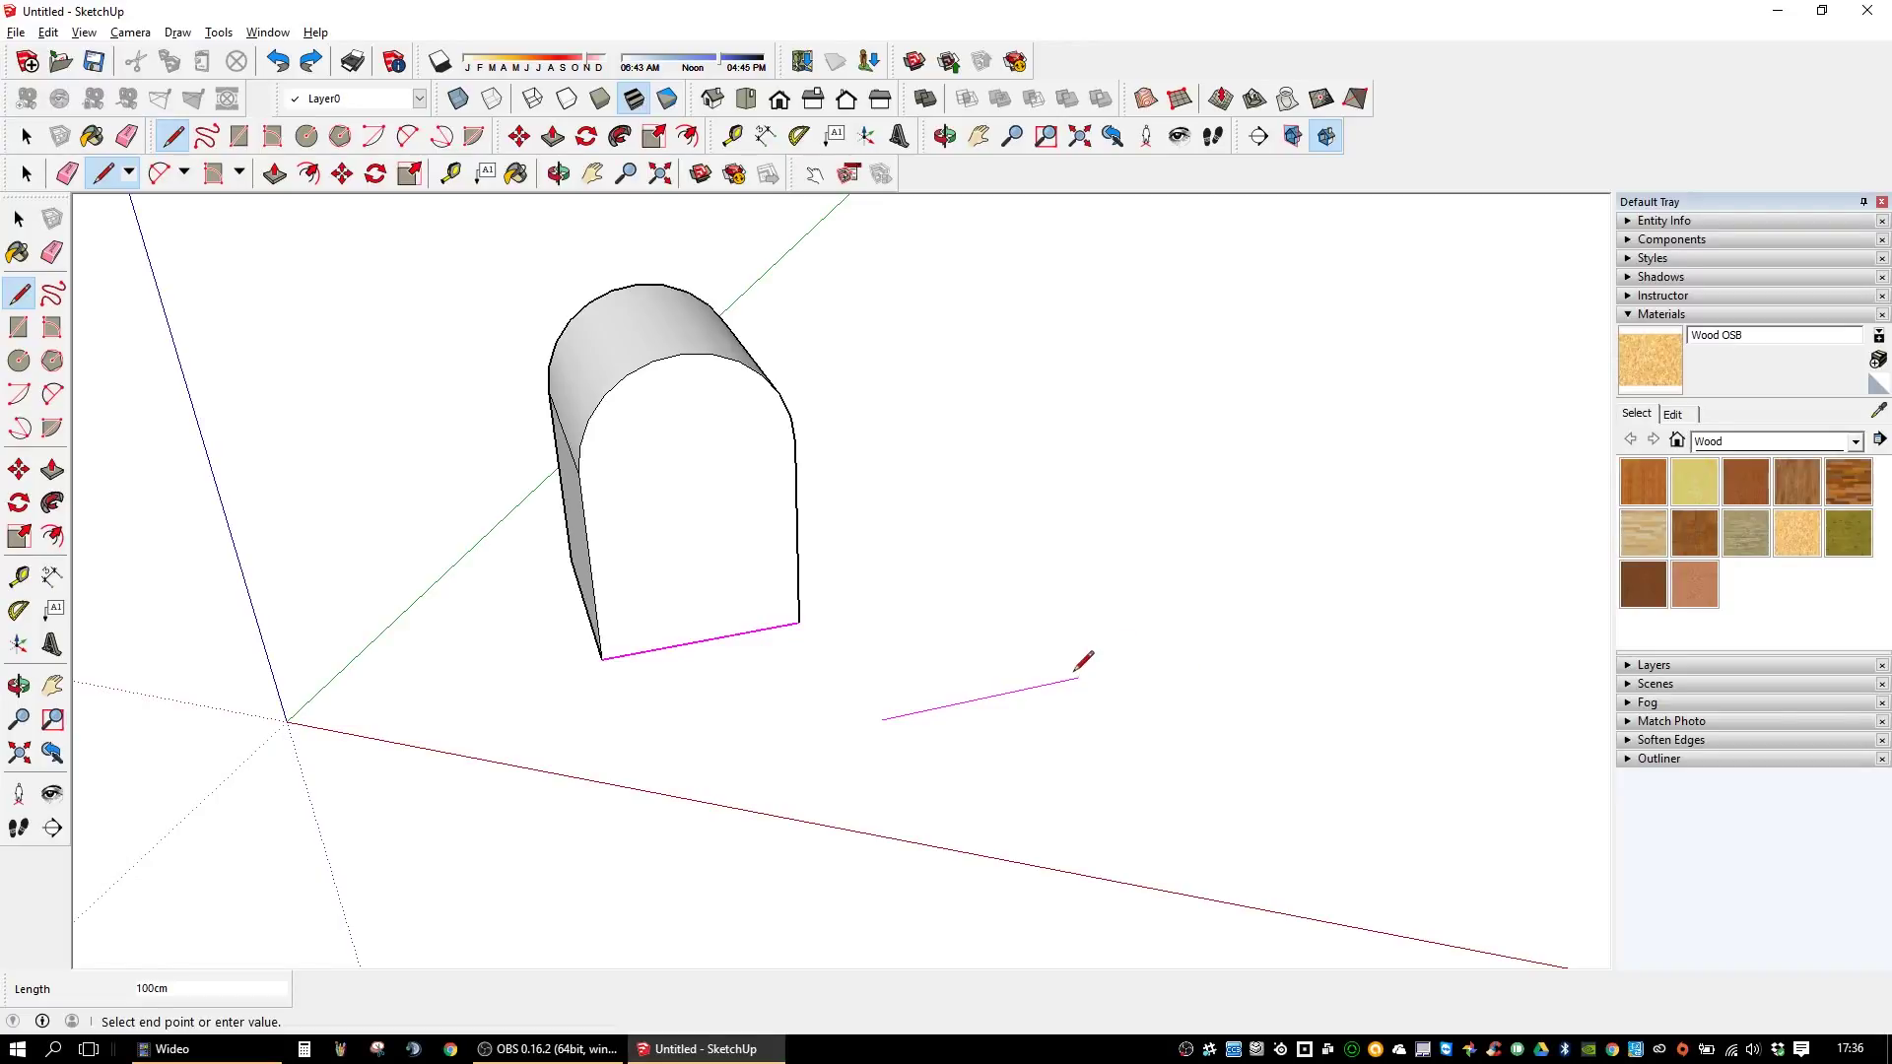
{"action": "key", "text": "space"}
- Erase the horizontal edge across the box's front, undoing an accidental face deletion
{"action": "key", "text": "e"}
{"action": "mouse_move", "coordinate": [919, 691]}
{"action": "middle_mouse_down"}
{"action": "mouse_move", "coordinate": [718, 669]}
{"action": "mouse_move", "coordinate": [713, 563]}
{"action": "middle_mouse_up"}
{"action": "left_click", "coordinate": [617, 464]}
{"action": "key", "text": "ctrl+z"}
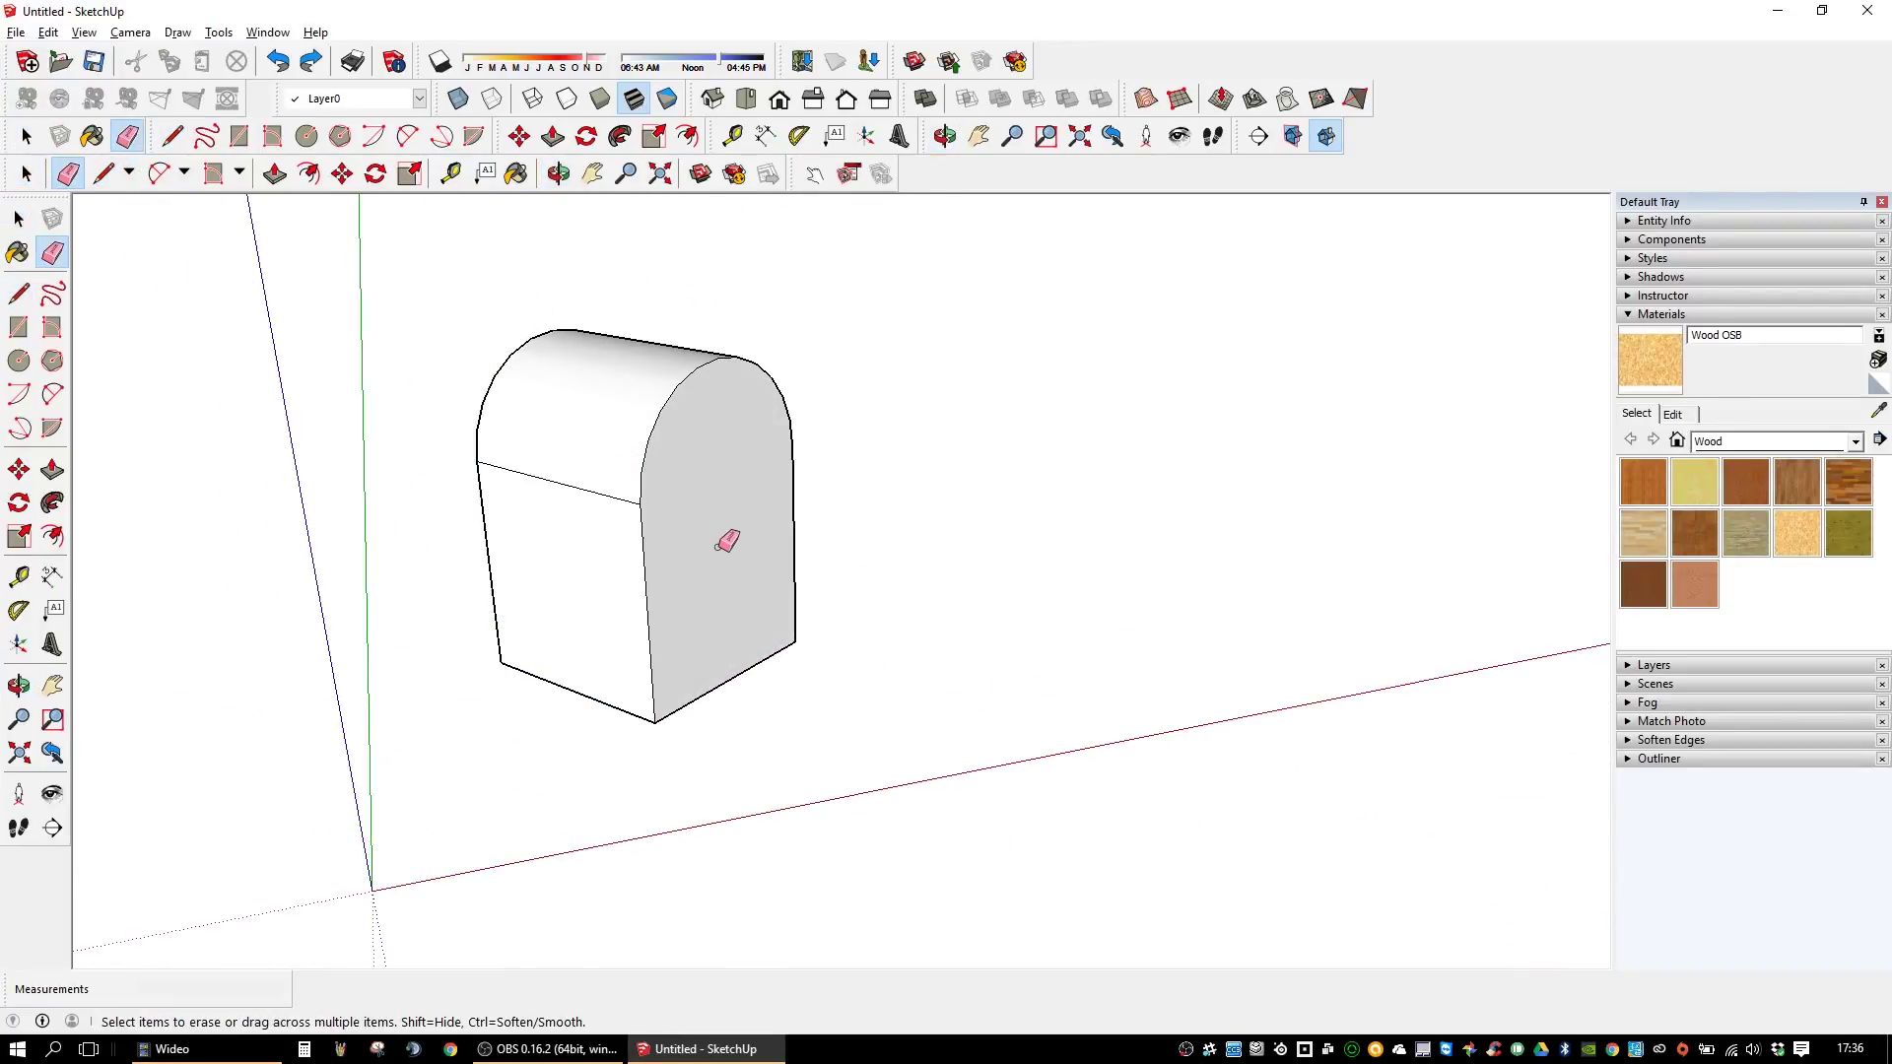
{"action": "left_click", "coordinate": [579, 496]}
{"action": "key", "text": "space"}
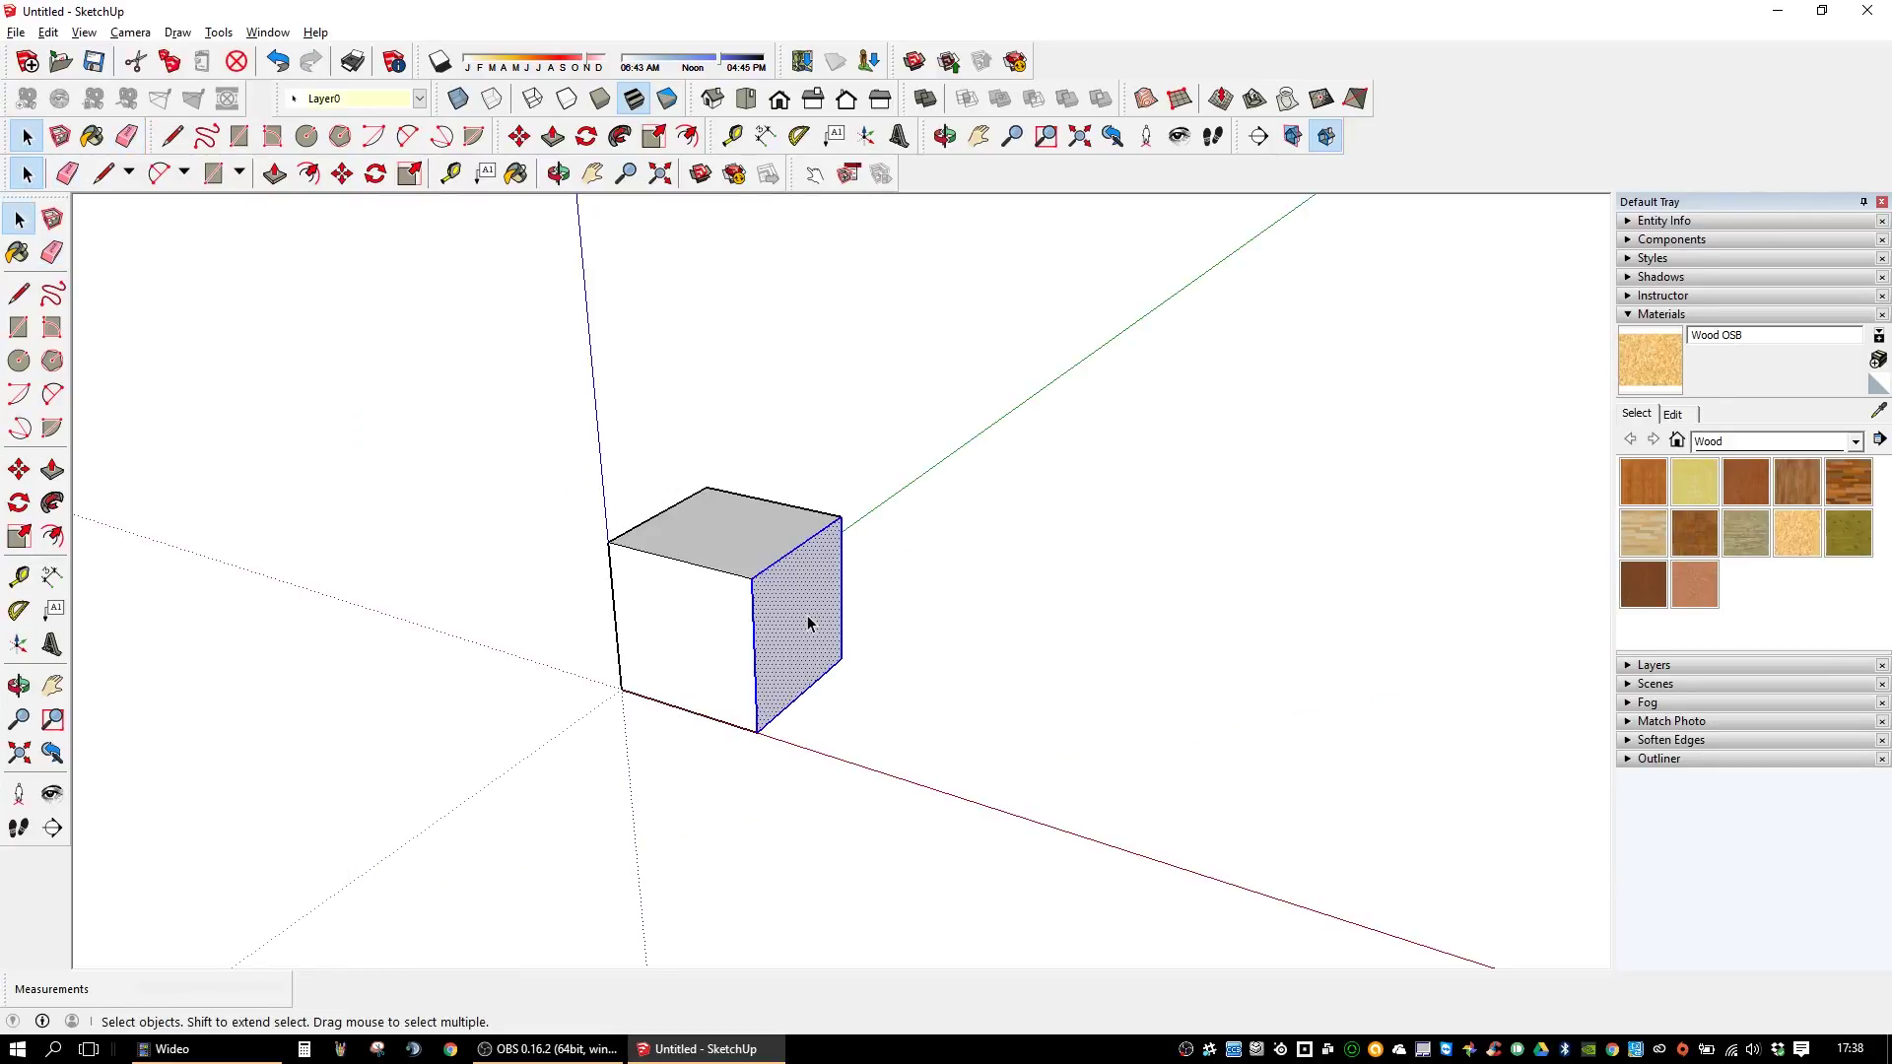
- Select the whole cube and scale it up by a factor of 2,00
{"action": "triple_click", "coordinate": [808, 615]}
{"action": "key", "text": "s"}
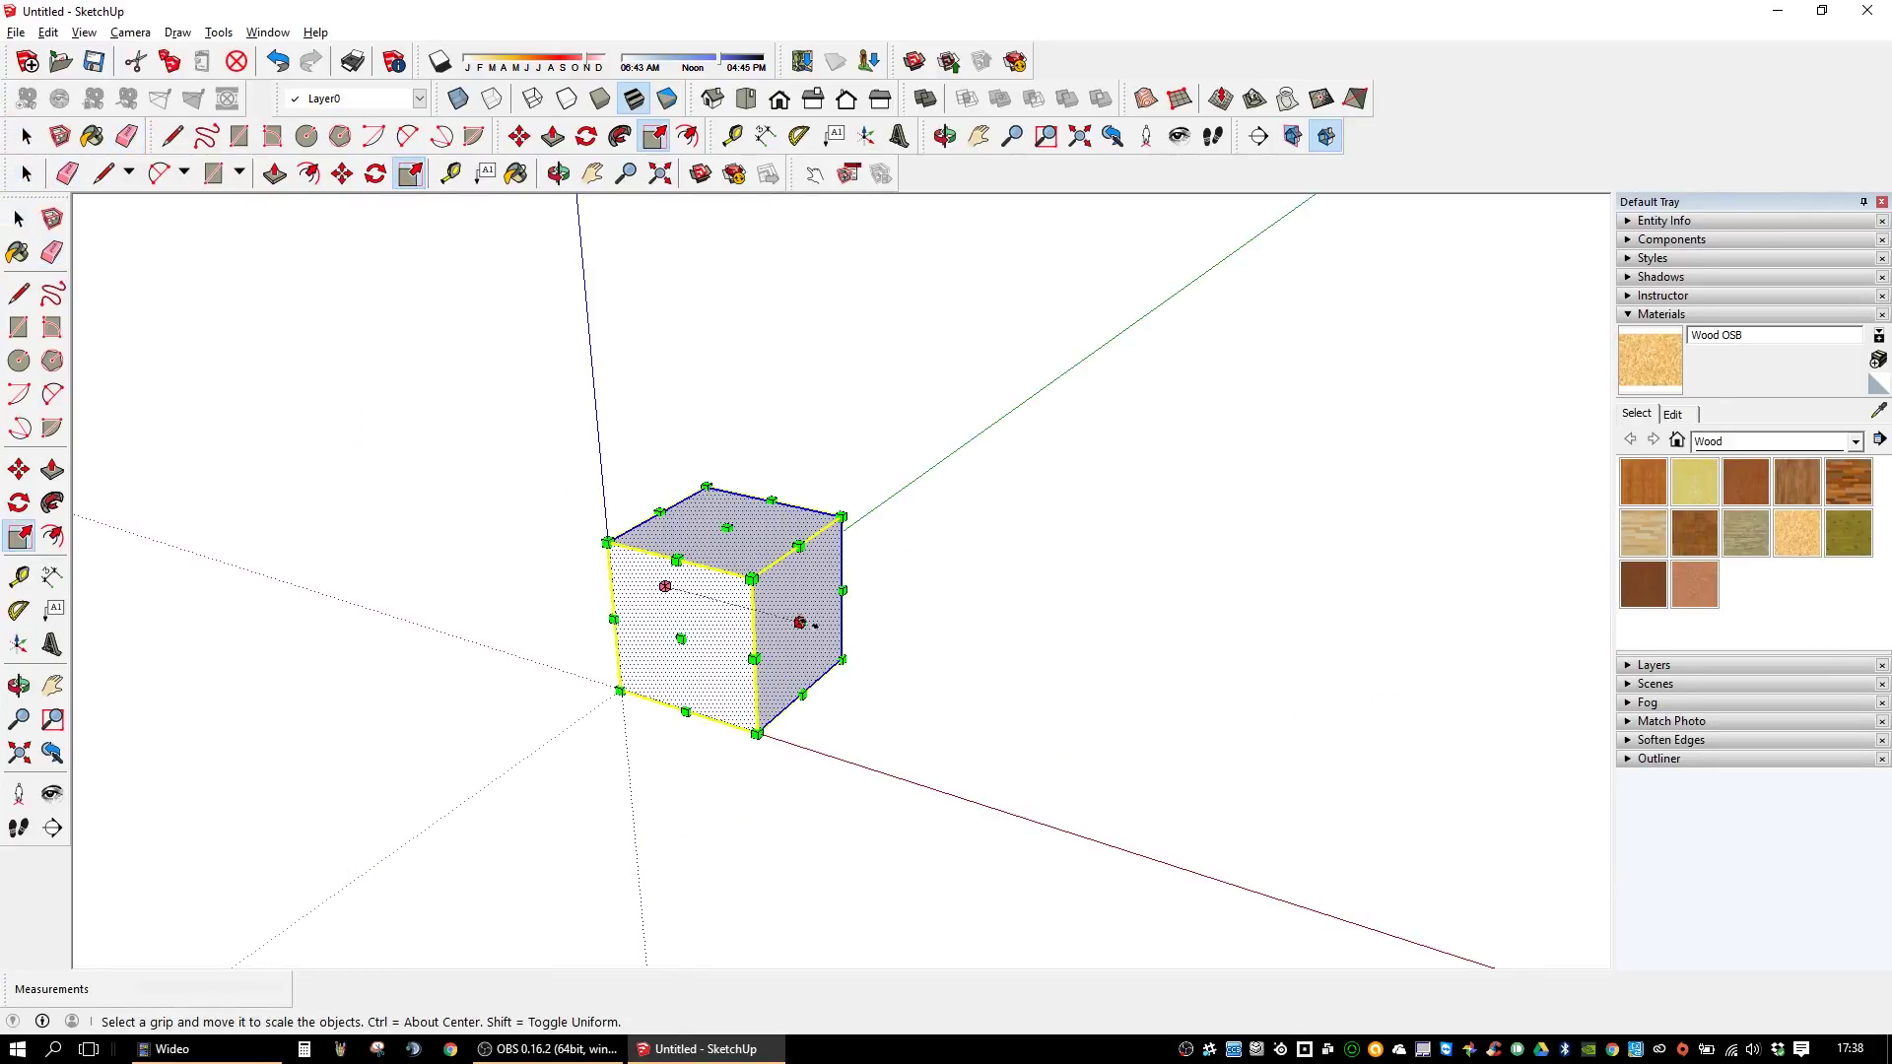
{"action": "mouse_move", "coordinate": [800, 622]}
{"action": "left_mouse_down"}
{"action": "mouse_move", "coordinate": [976, 670]}
{"action": "mouse_move", "coordinate": [1082, 668]}
{"action": "mouse_move", "coordinate": [859, 638]}
{"action": "mouse_move", "coordinate": [1030, 674]}
{"action": "mouse_move", "coordinate": [832, 652]}
{"action": "left_mouse_up"}
- Cancel the scaling and place a copy of the cube to its right
{"action": "key", "text": "space"}
{"action": "left_click", "coordinate": [1021, 716]}
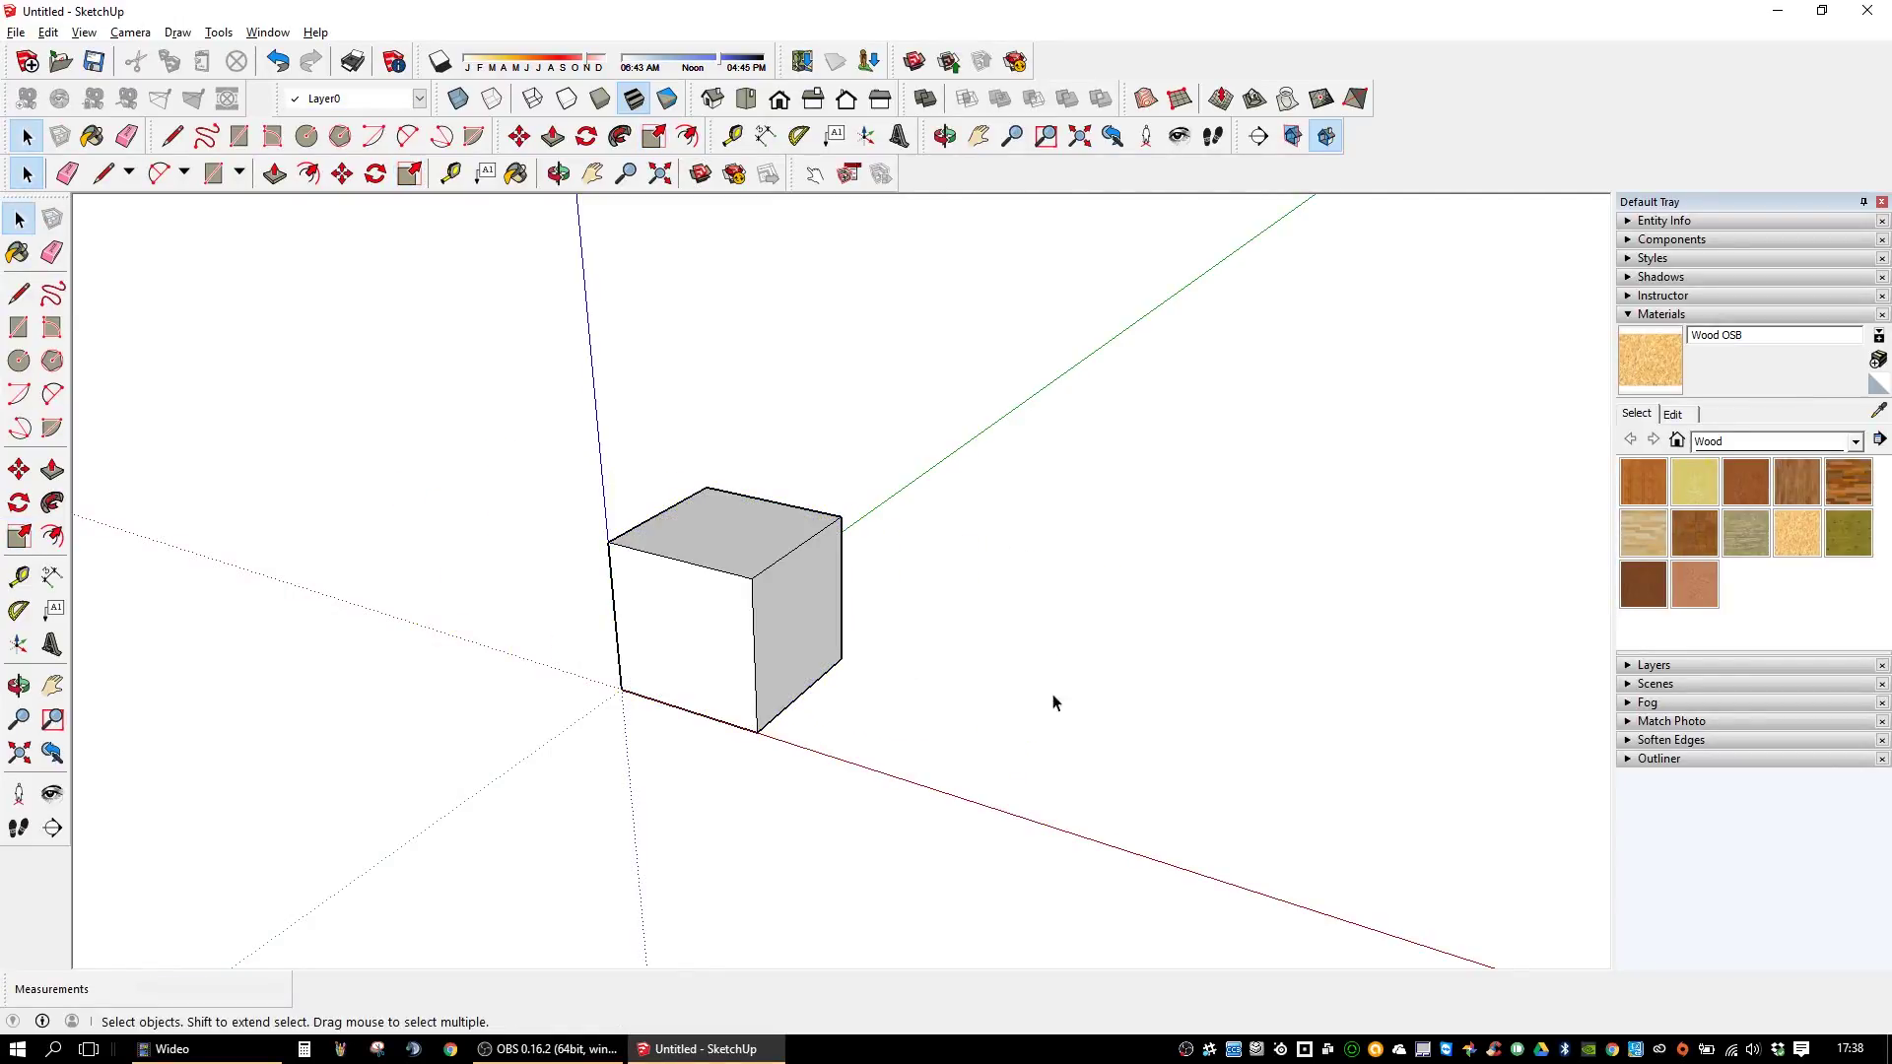
{"action": "triple_click", "coordinate": [696, 644]}
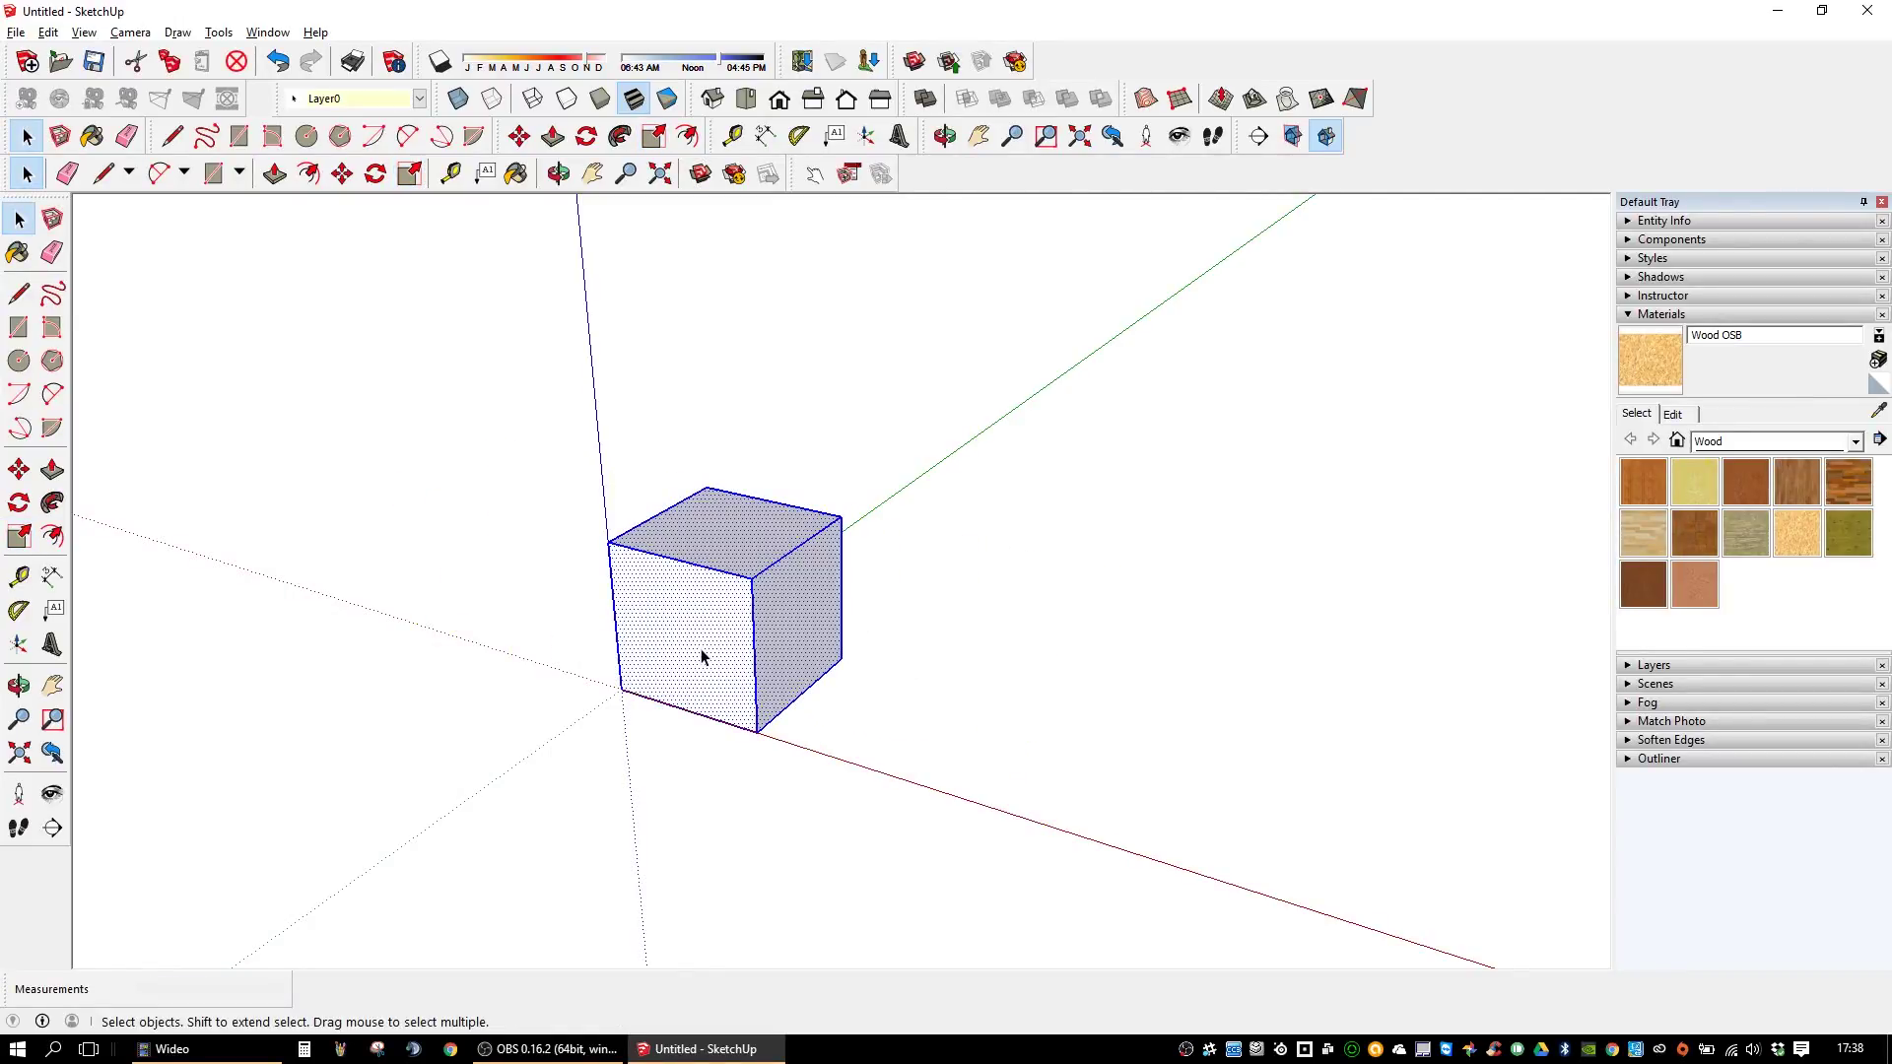
{"action": "key", "text": "m"}
{"action": "left_click", "coordinate": [822, 730]}
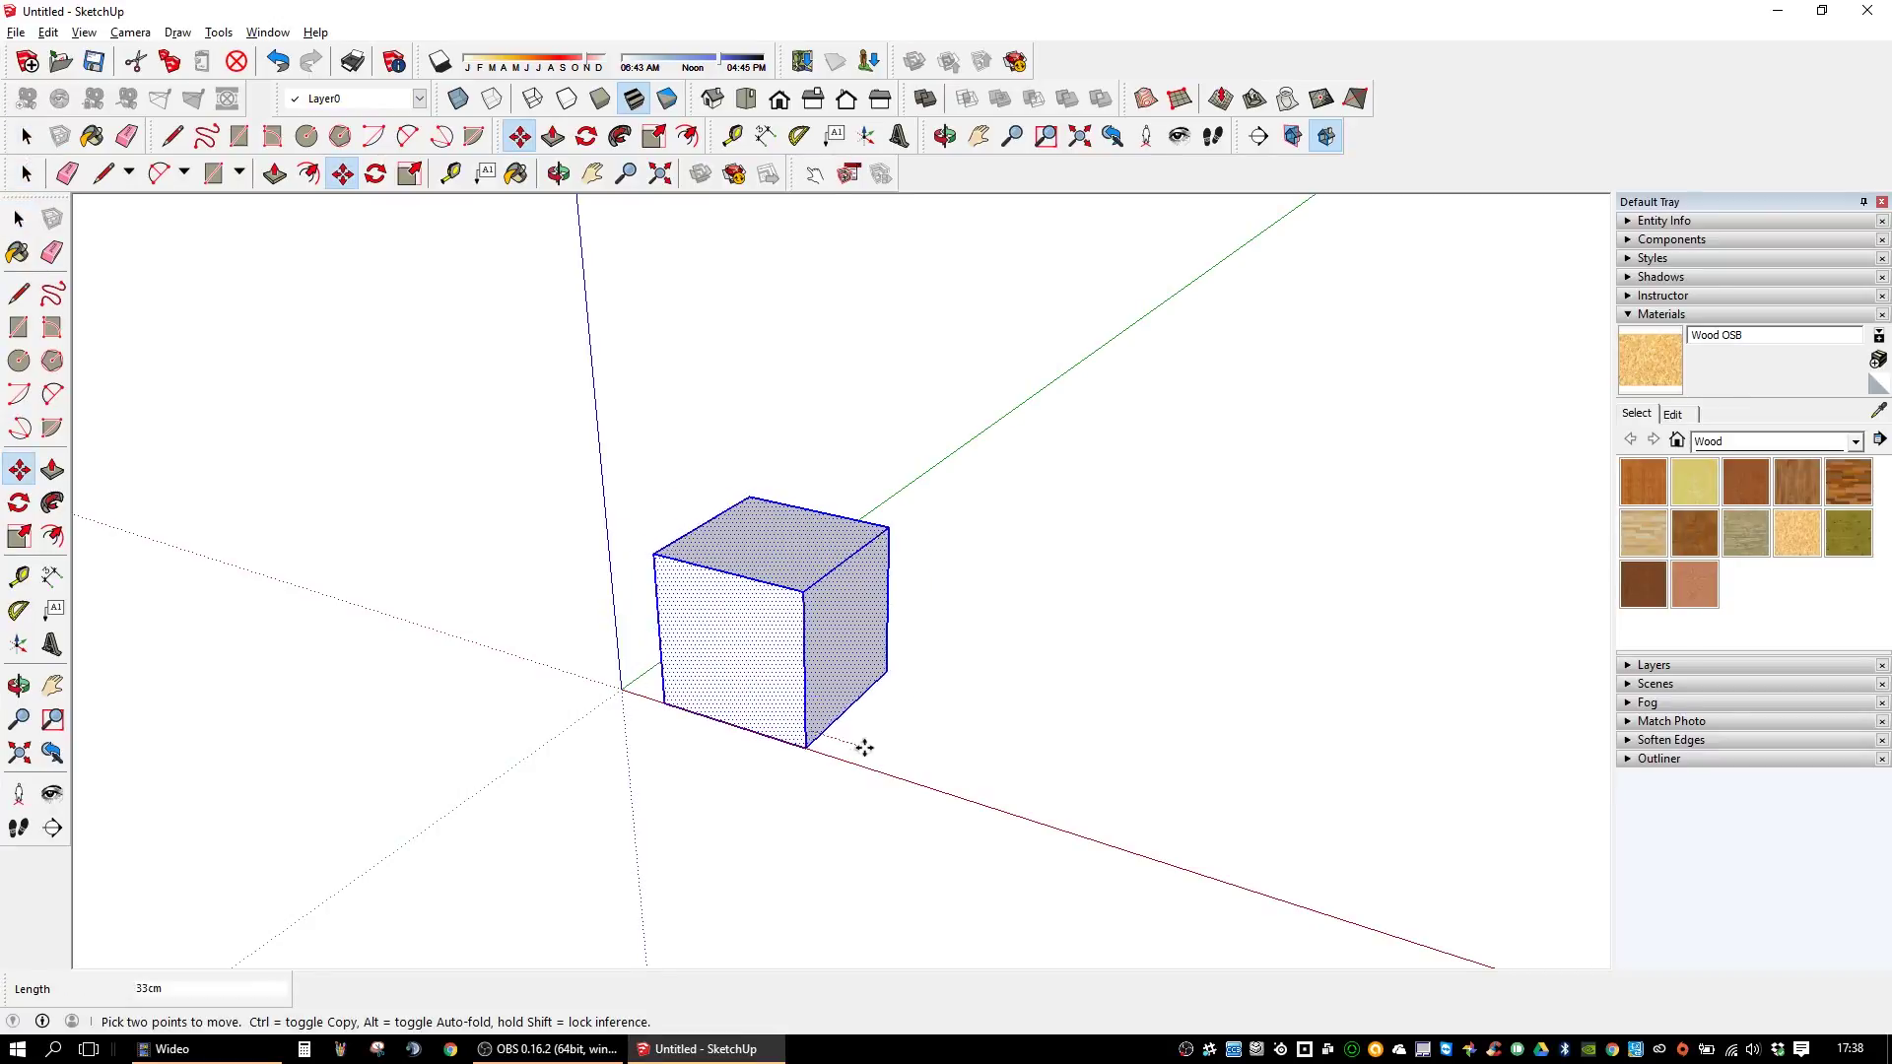
{"action": "key", "text": "ctrl"}
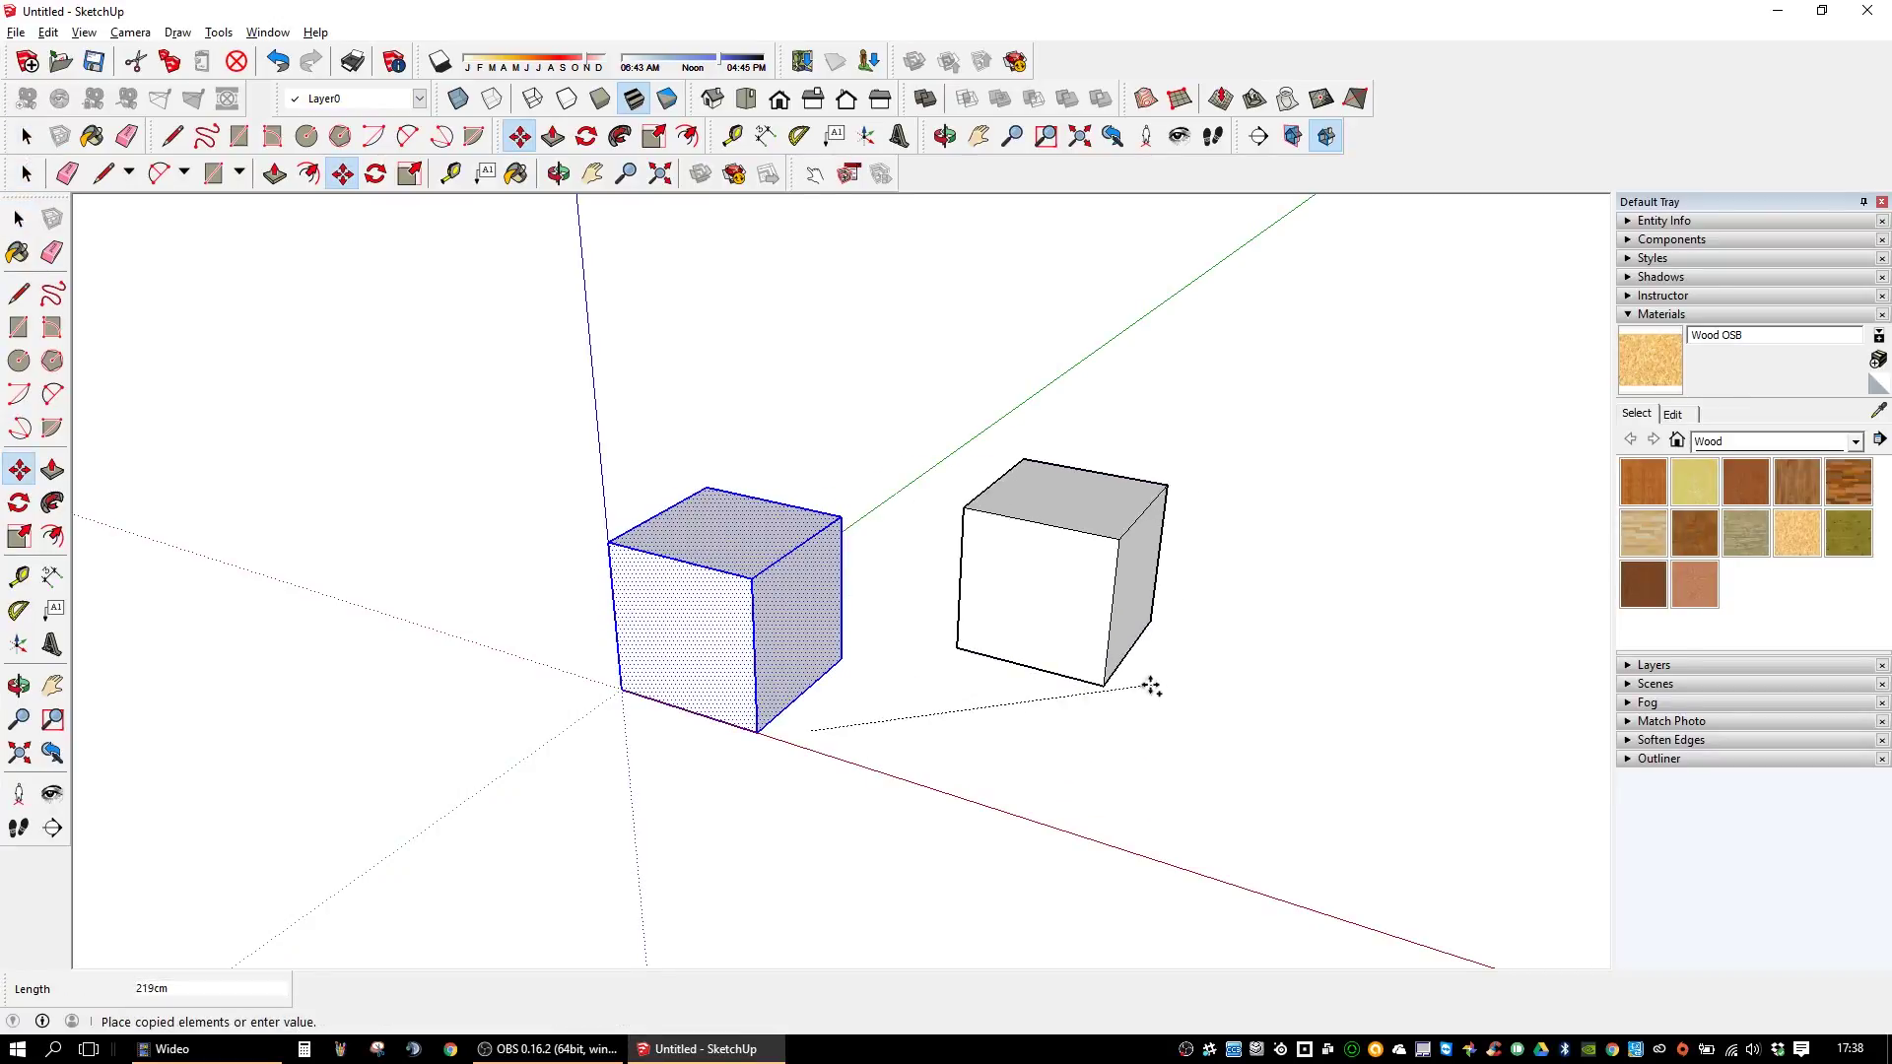
{"action": "left_click", "coordinate": [1129, 720]}
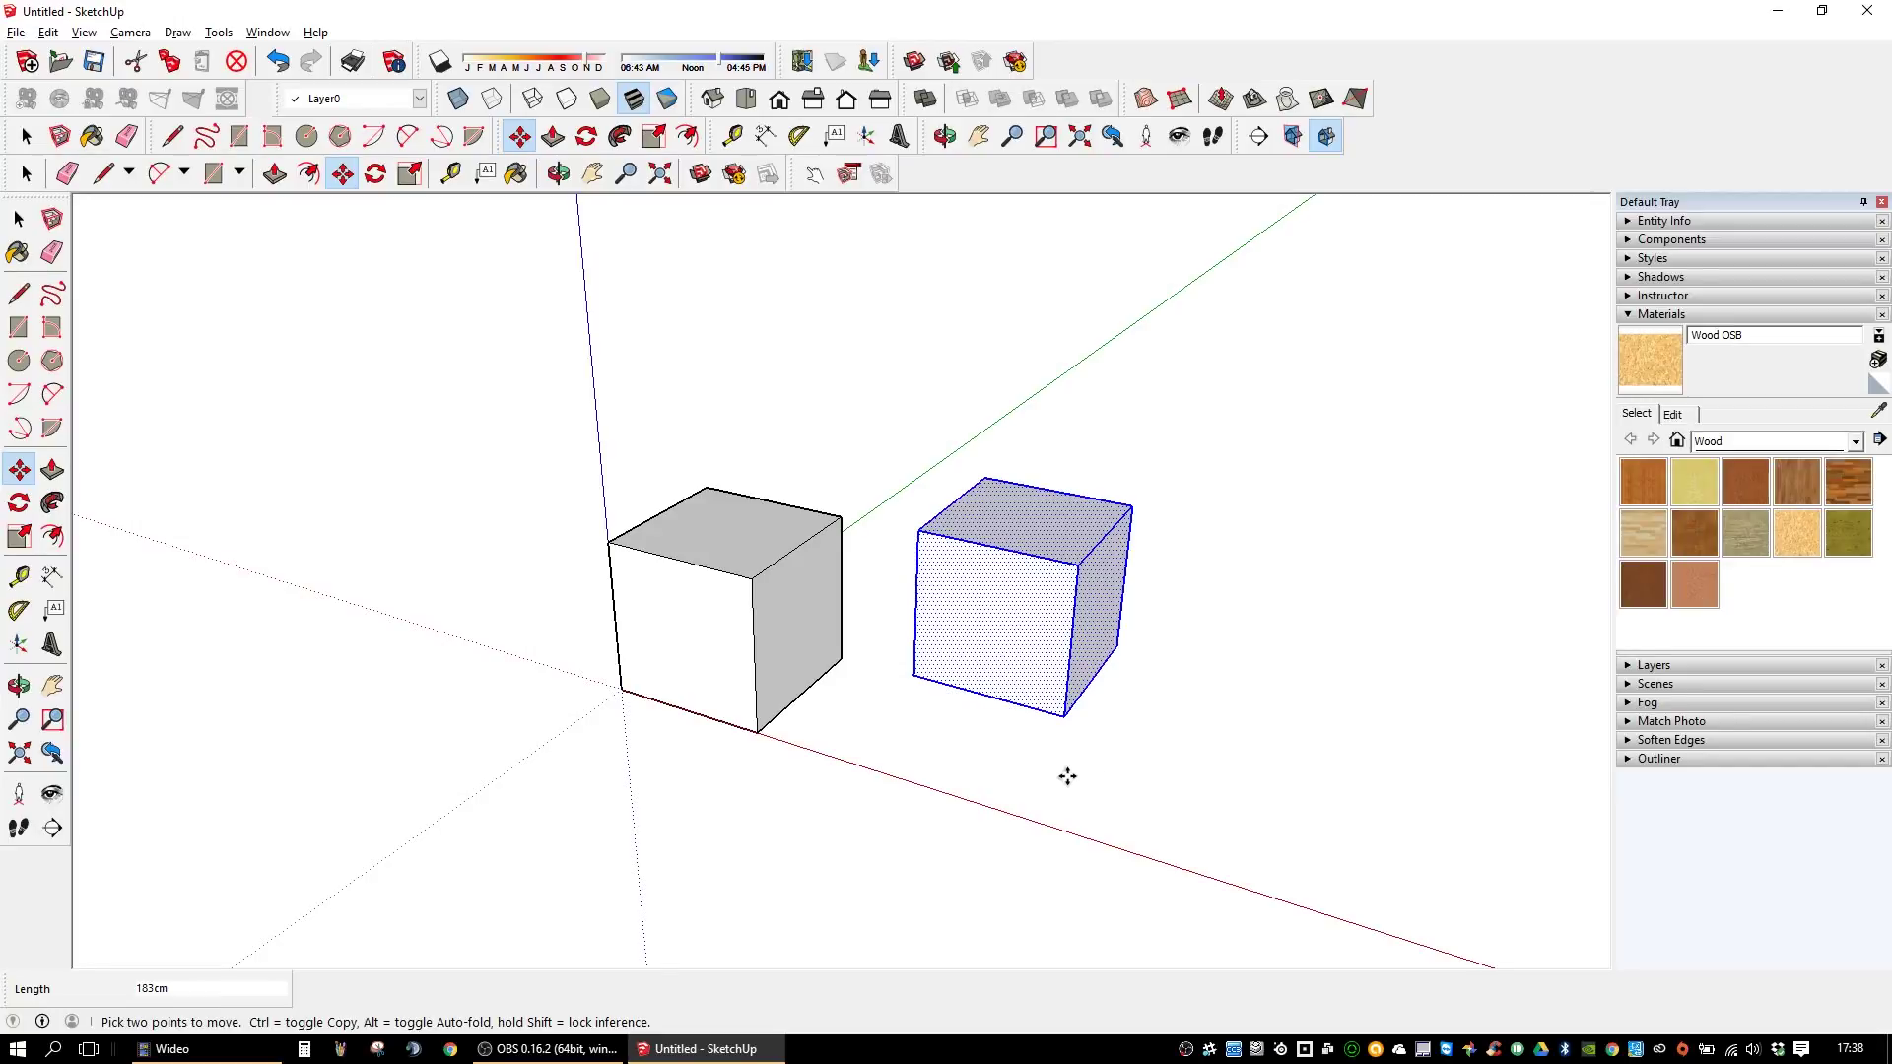
- Make a copy of the cube rotated about 48°
{"action": "key", "text": "q"}
{"action": "left_click", "coordinate": [993, 776]}
{"action": "left_click", "coordinate": [1156, 691]}
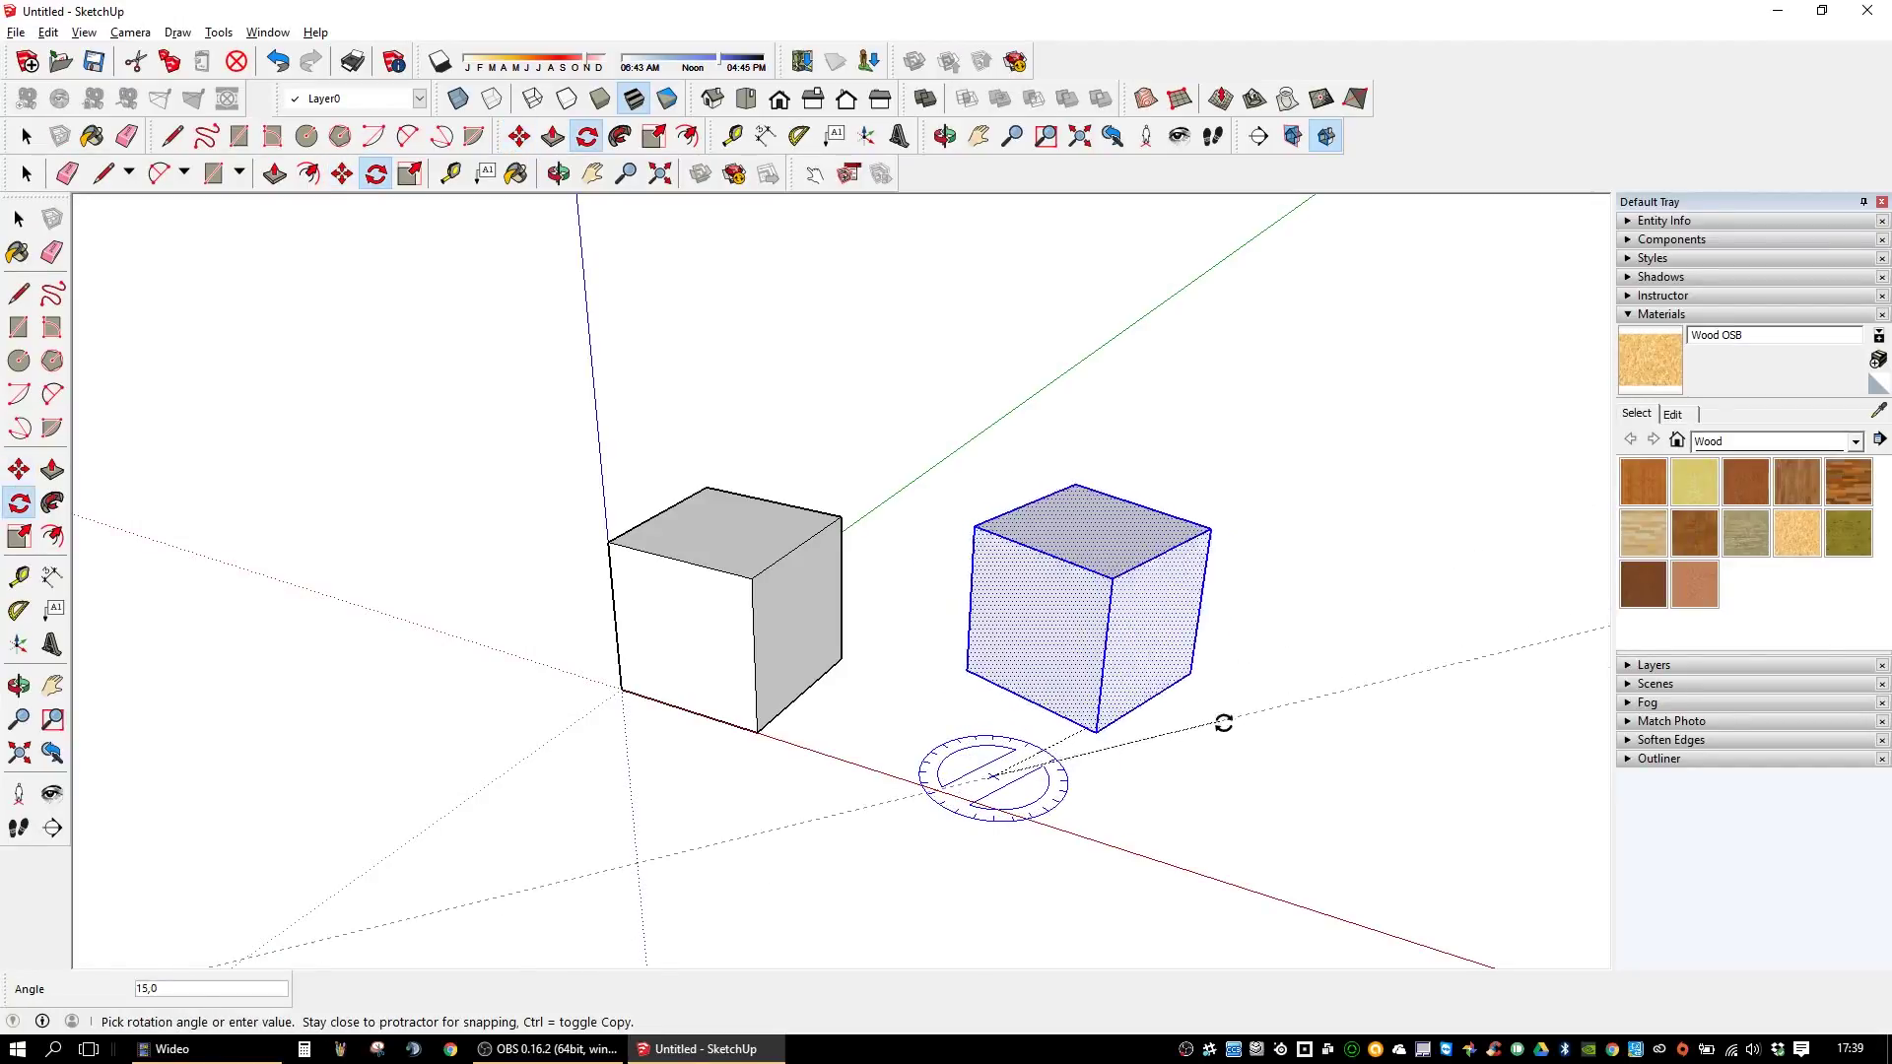
{"action": "key", "text": "ctrl"}
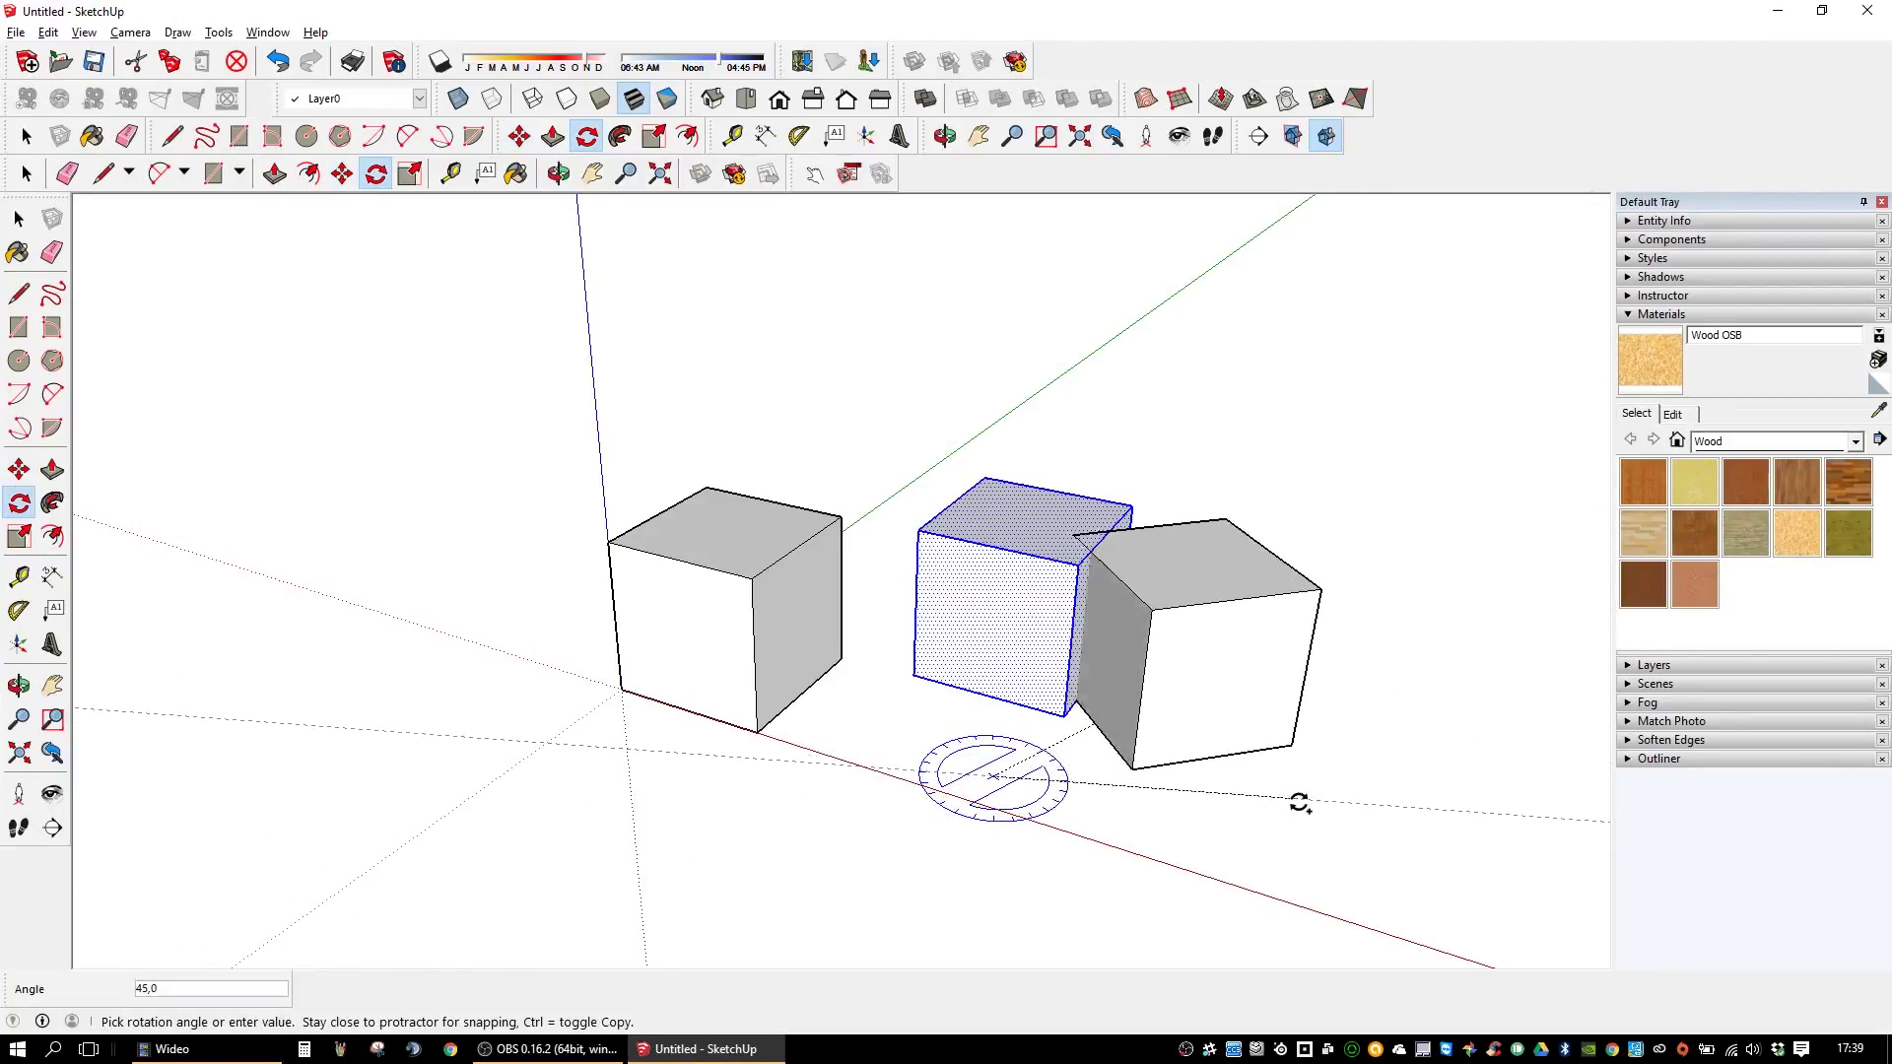
{"action": "left_click", "coordinate": [1317, 801]}
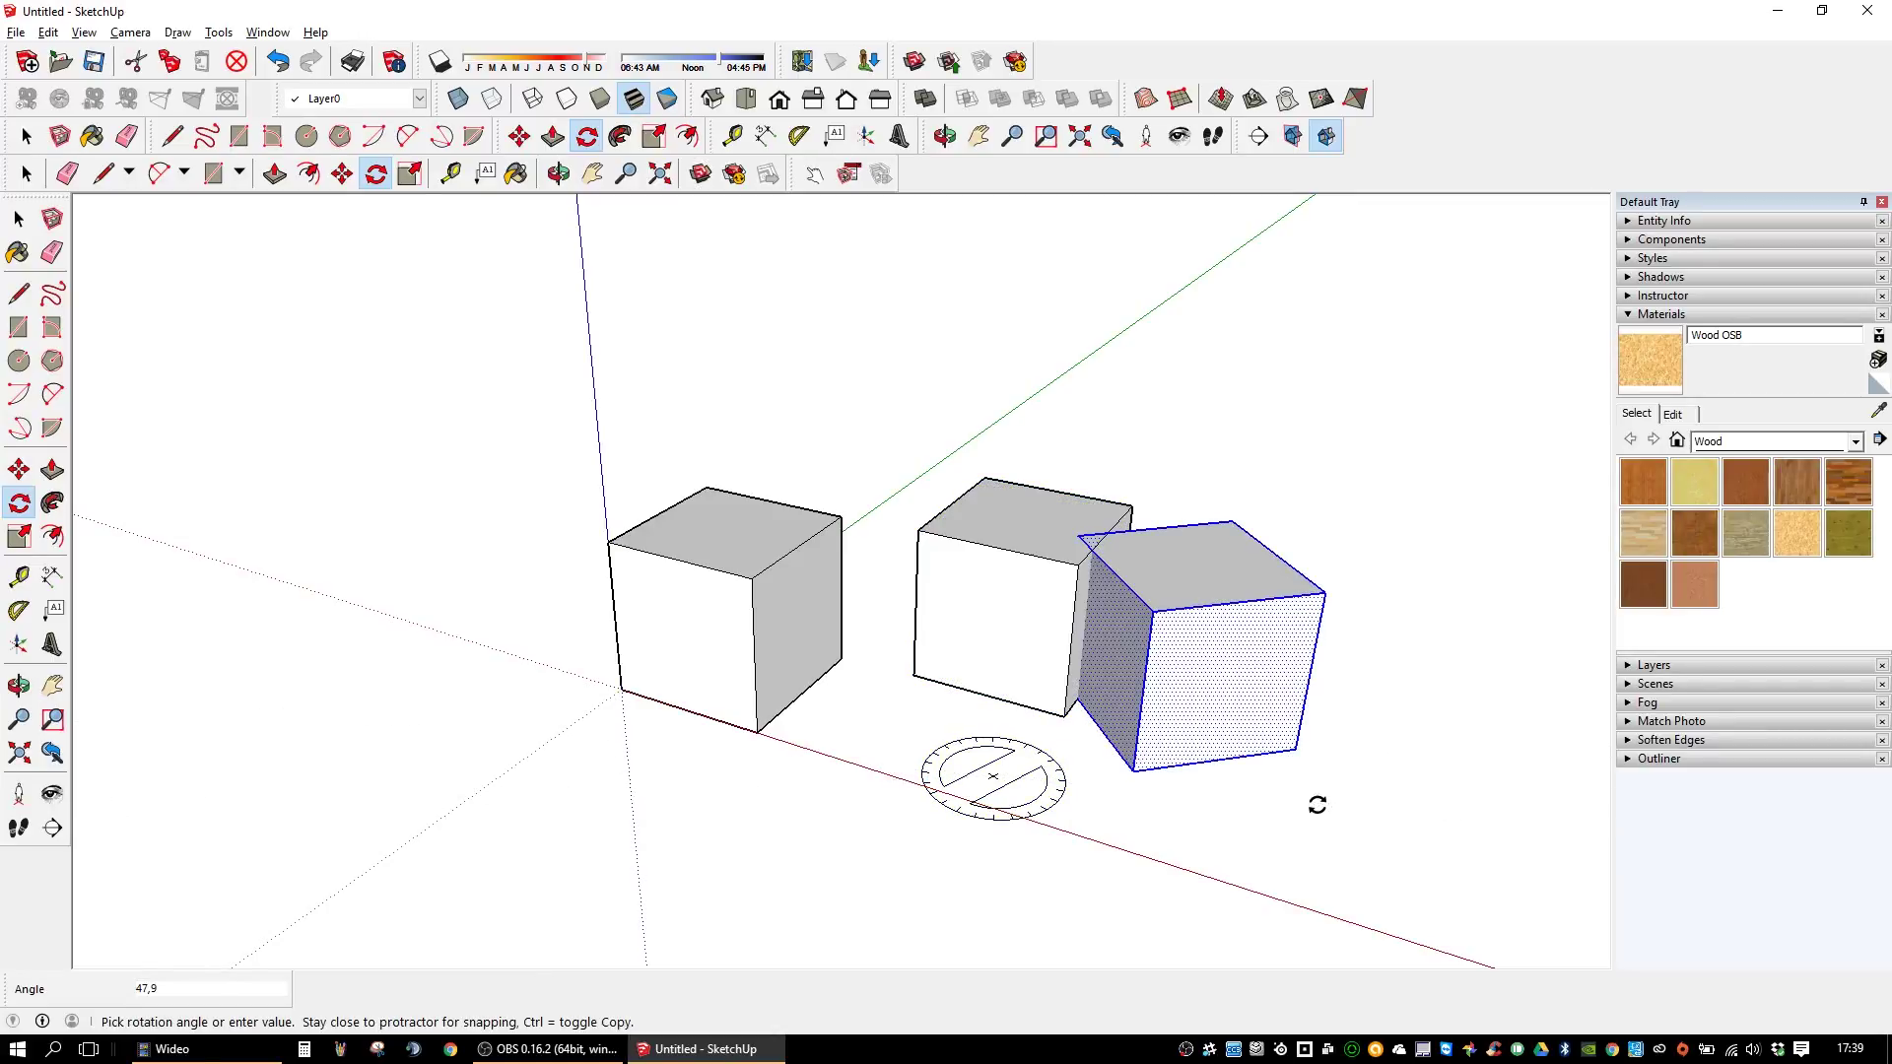
{"action": "key", "text": "space"}
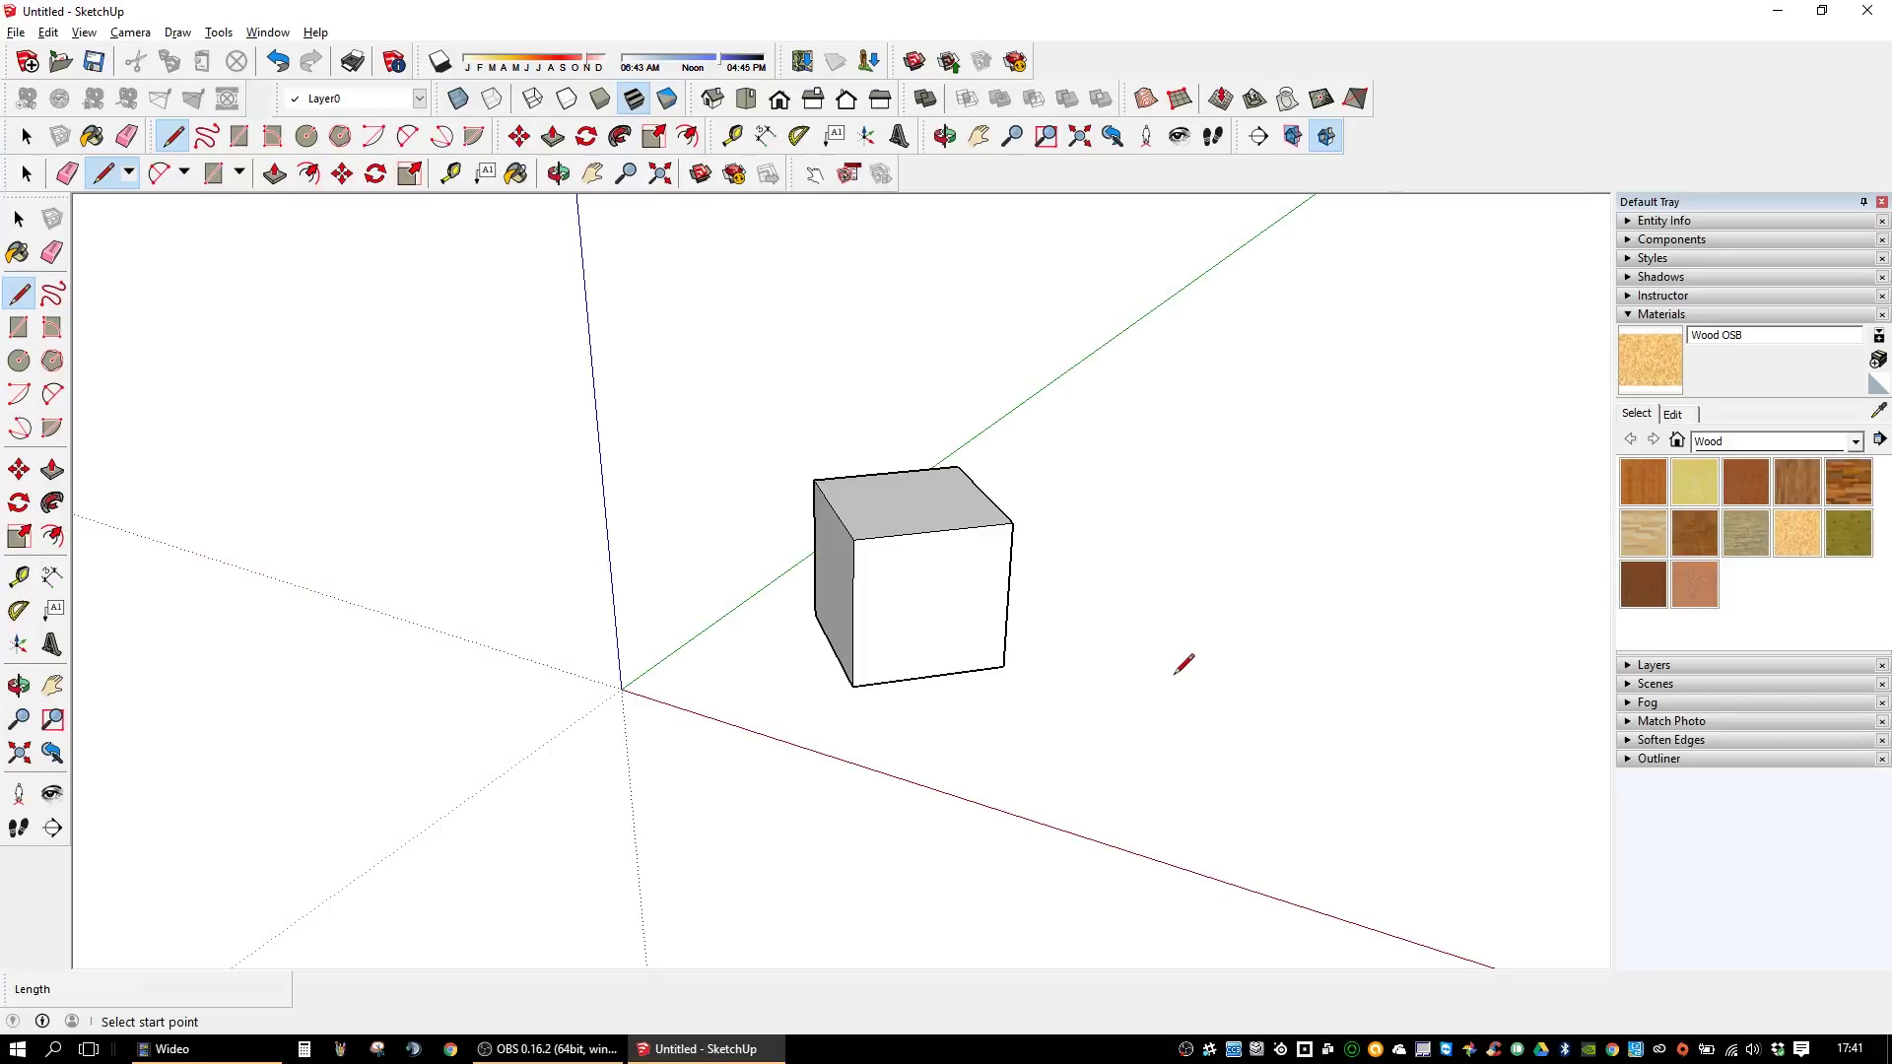
- Start a line beside the cube, lock it to green, blue and parallel, then cancel
{"action": "left_click", "coordinate": [1106, 716]}
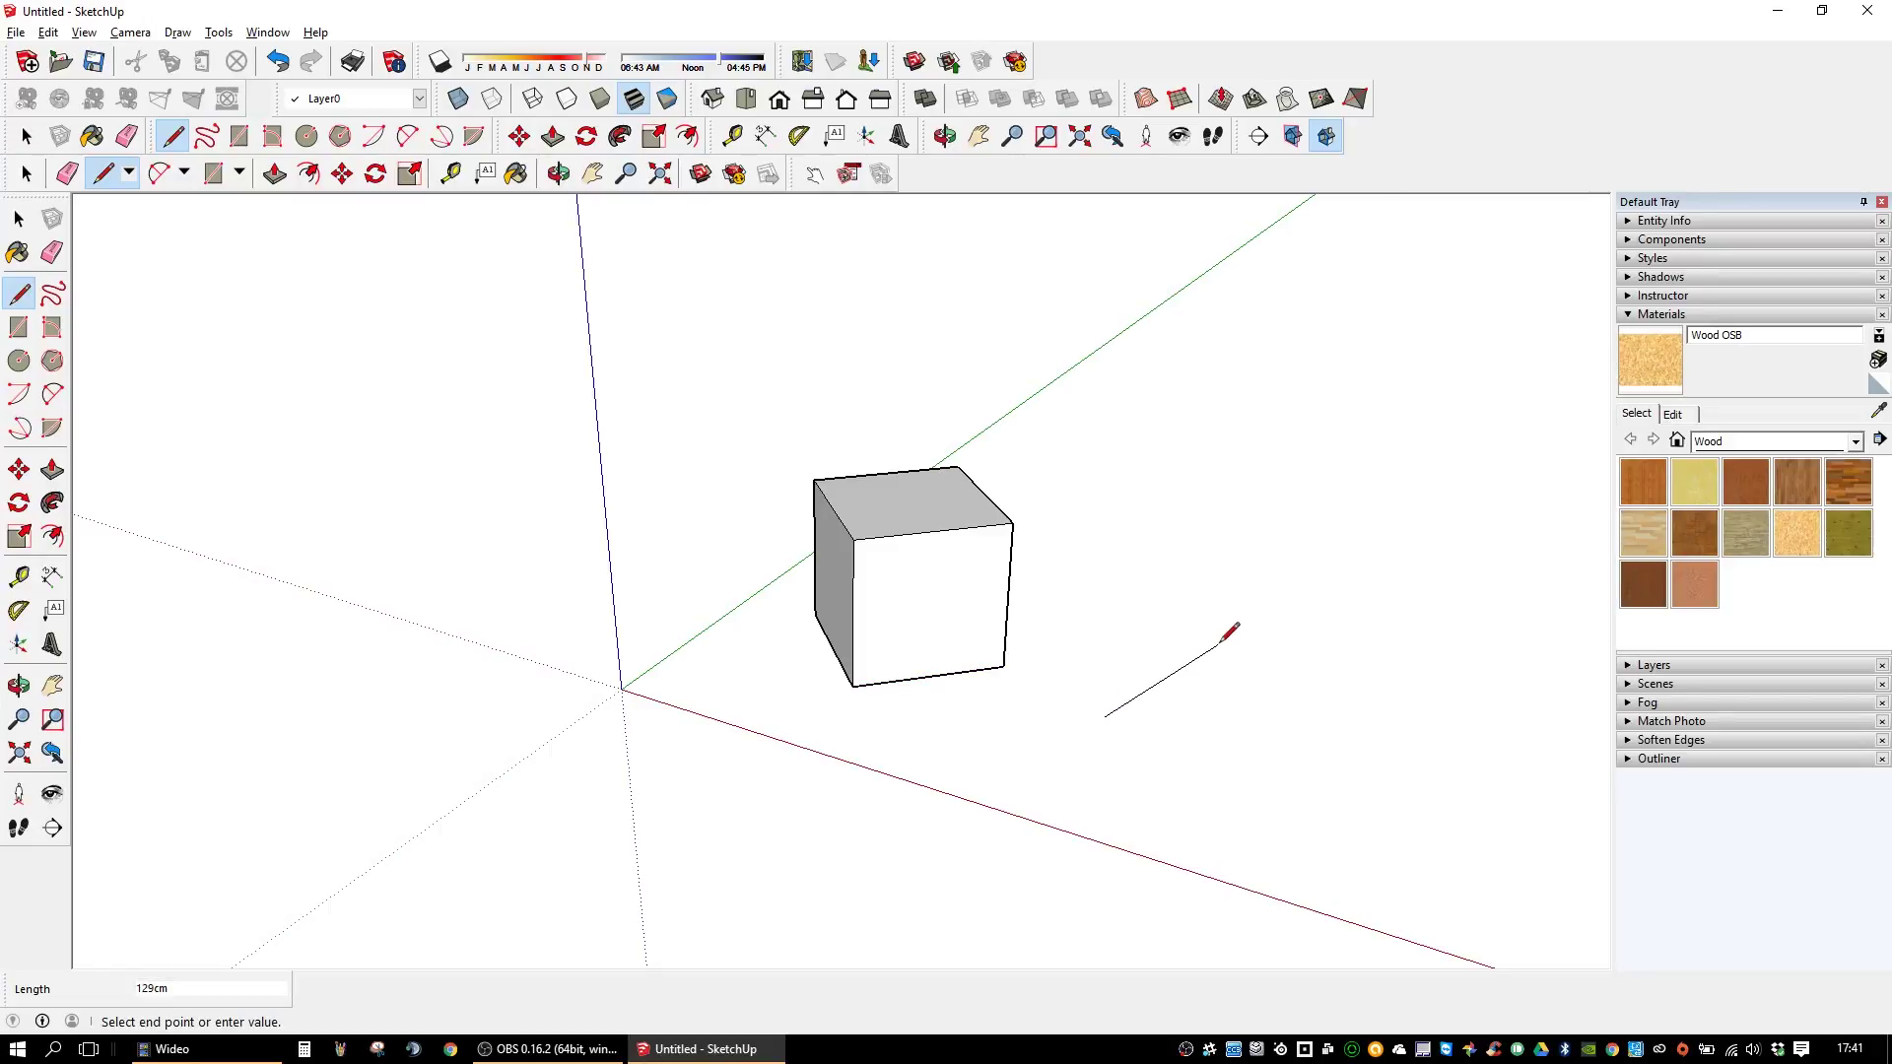
{"action": "key", "text": "Left"}
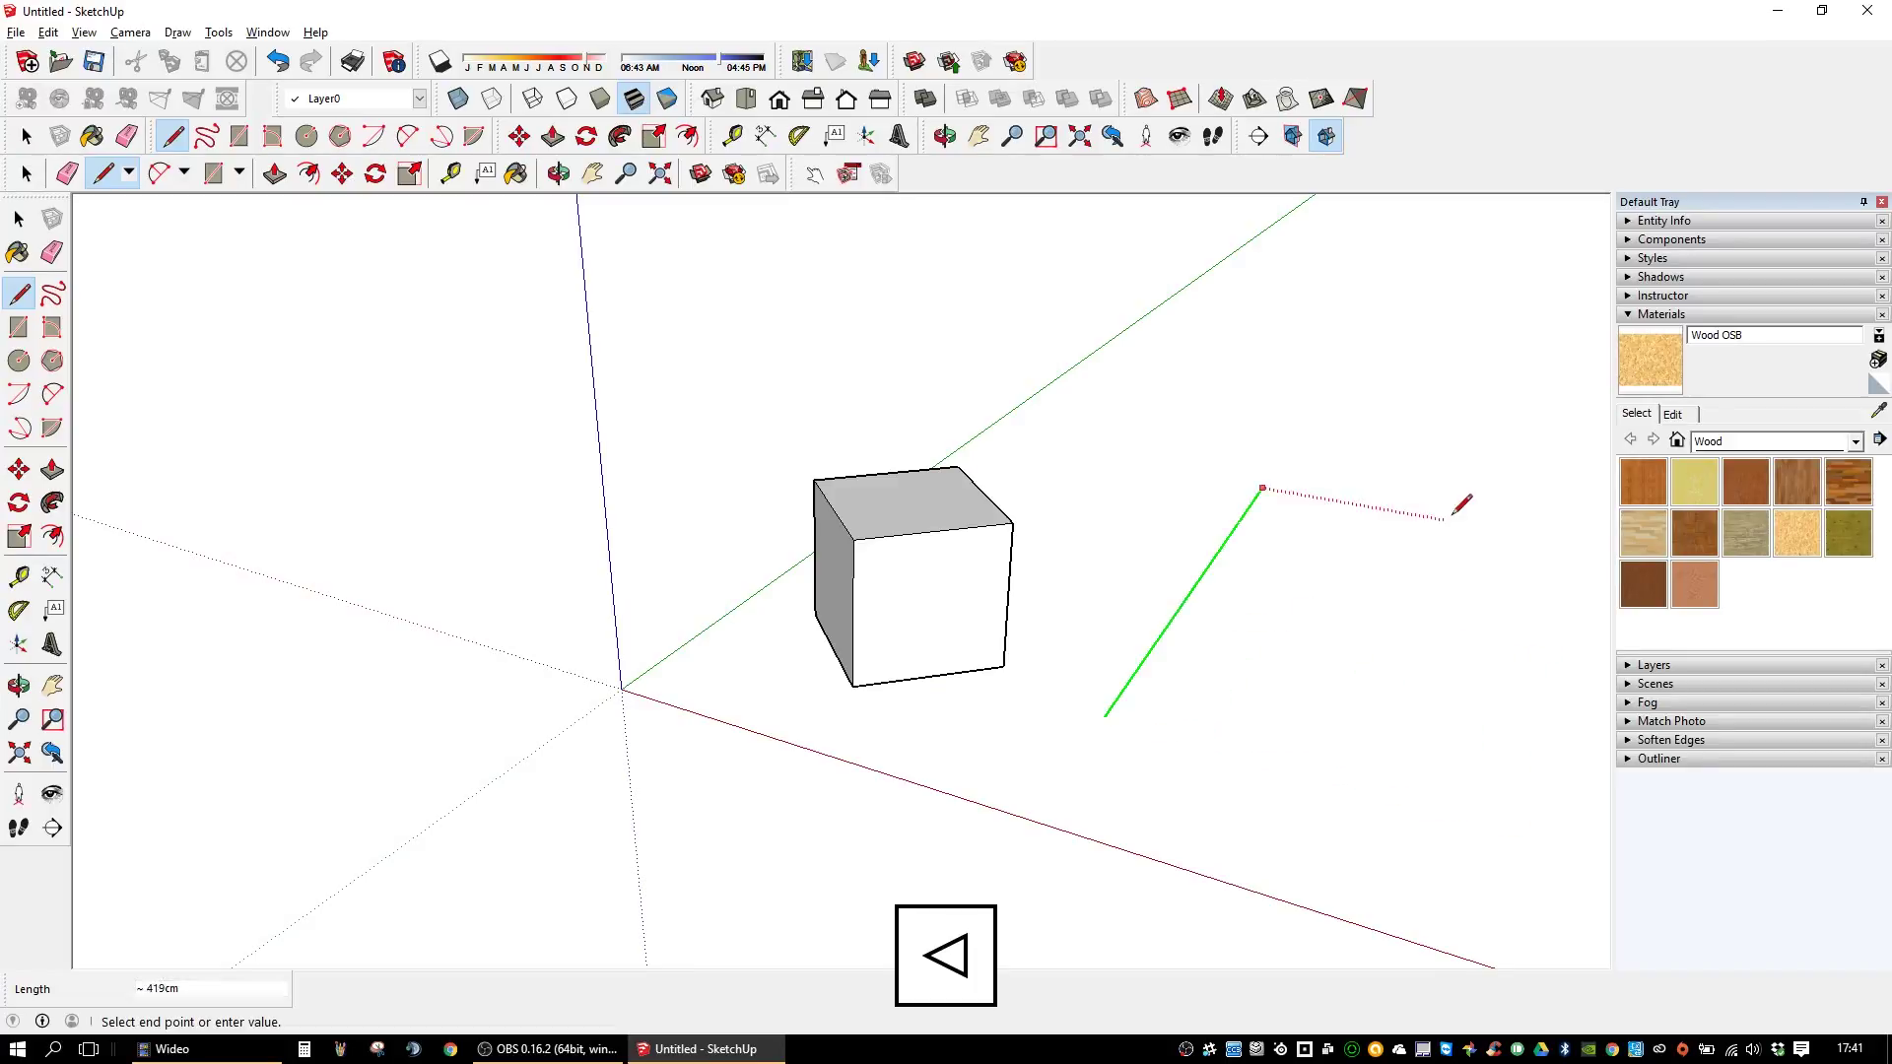
{"action": "key", "text": "Up"}
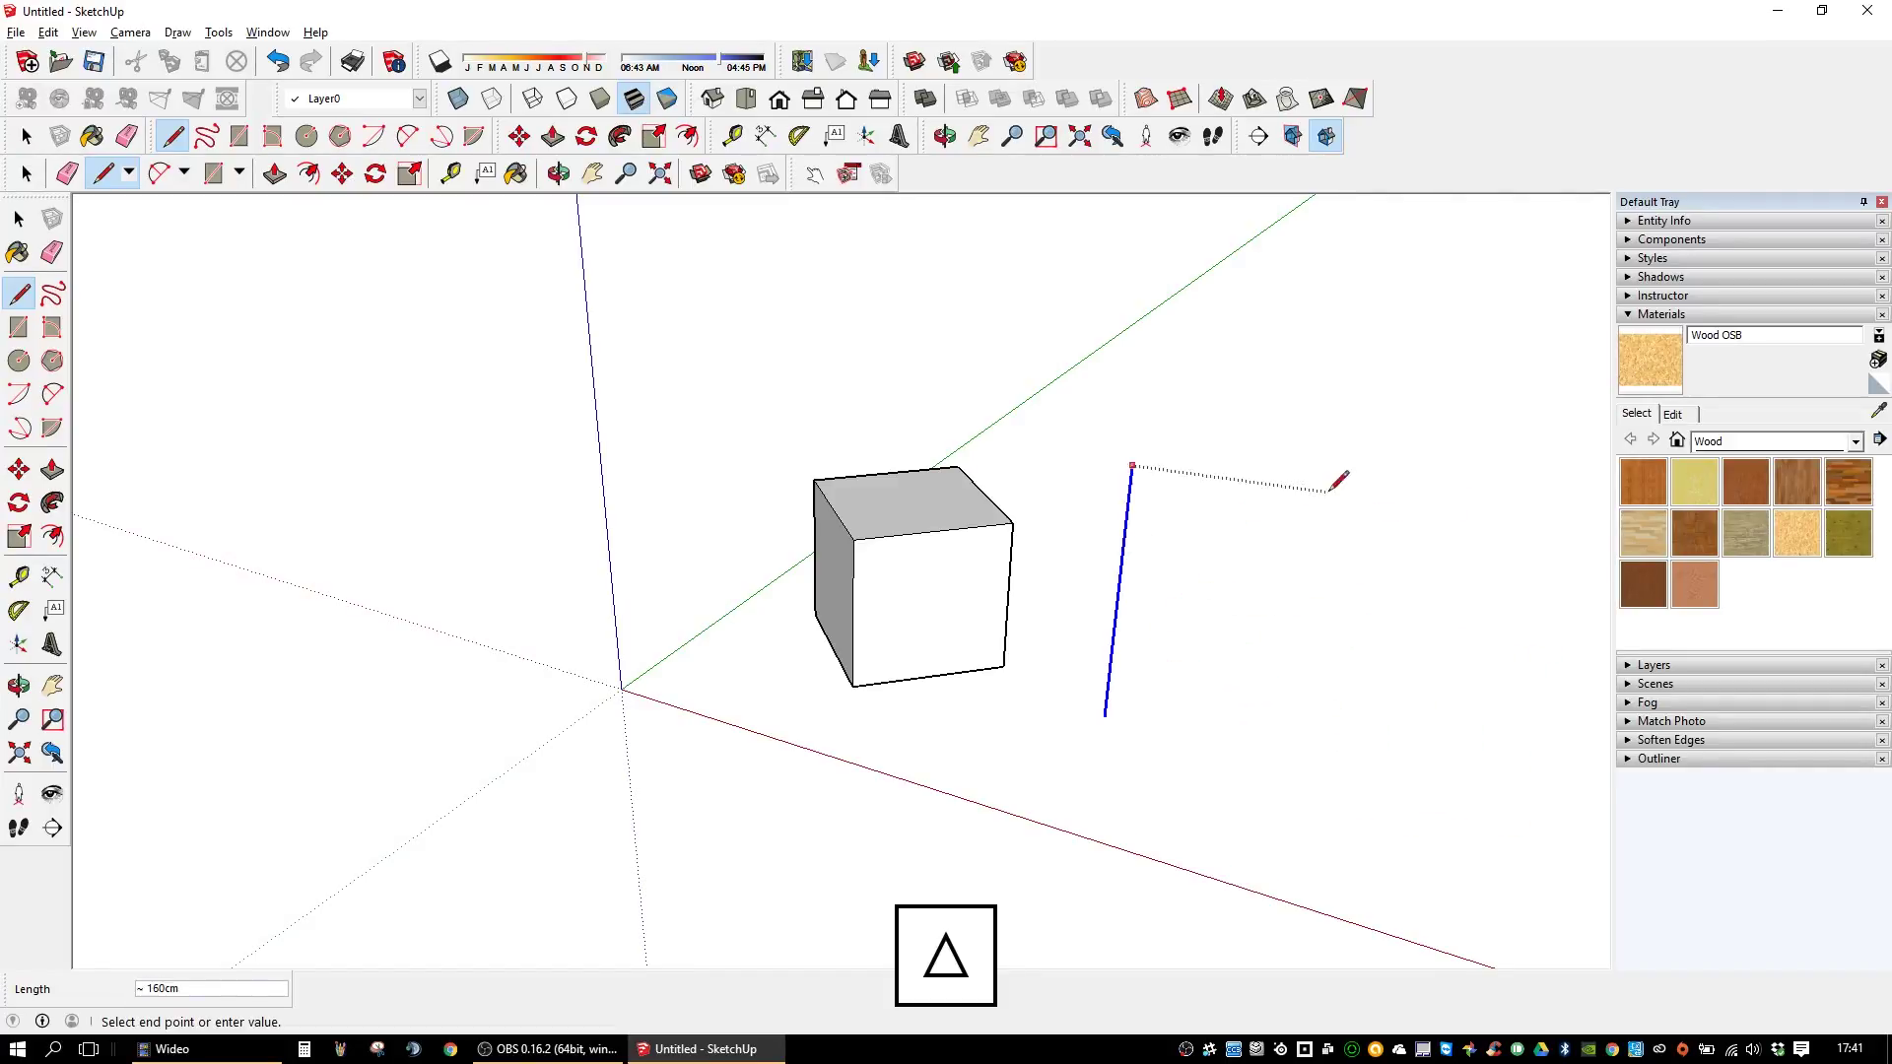
{"action": "key", "text": "Down"}
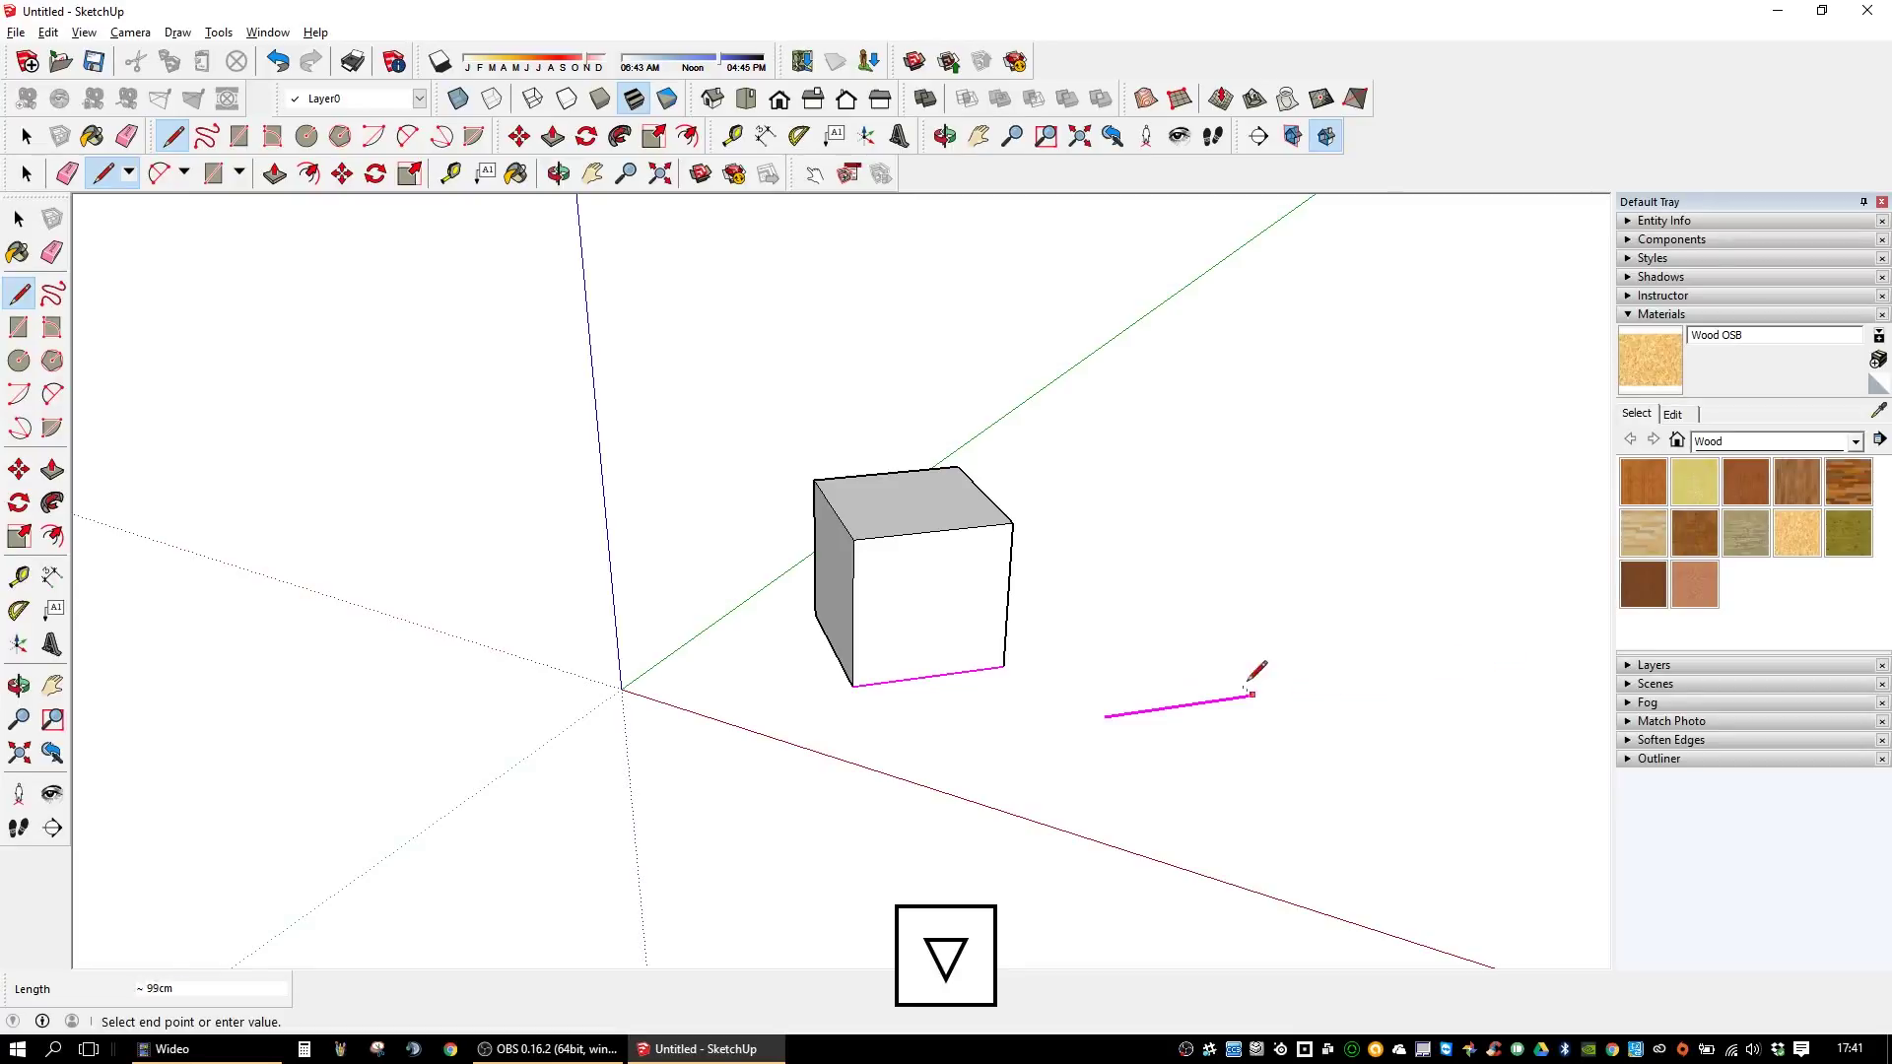
{"action": "key", "text": "space"}
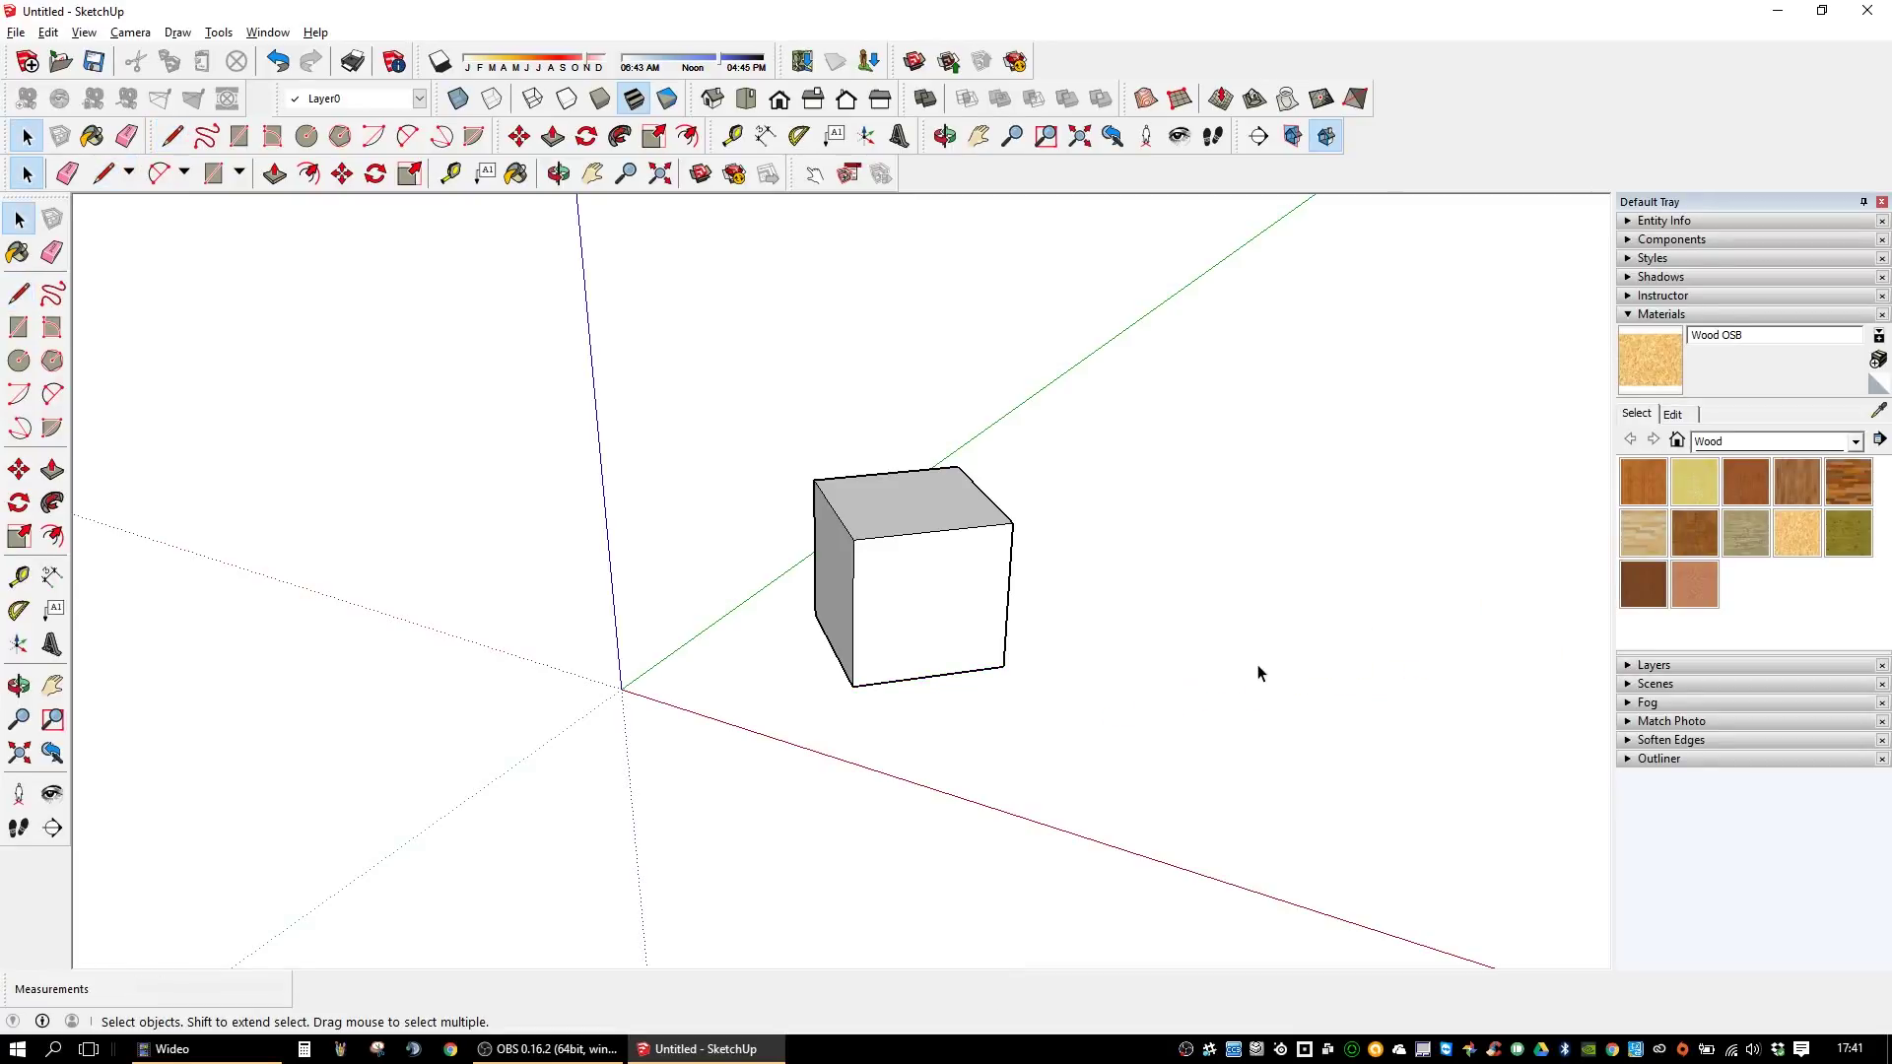
- Rotate the whole cube about its bottom corner to a new angle, with the green axis as baseline
{"action": "triple_click", "coordinate": [951, 650]}
{"action": "key", "text": "q"}
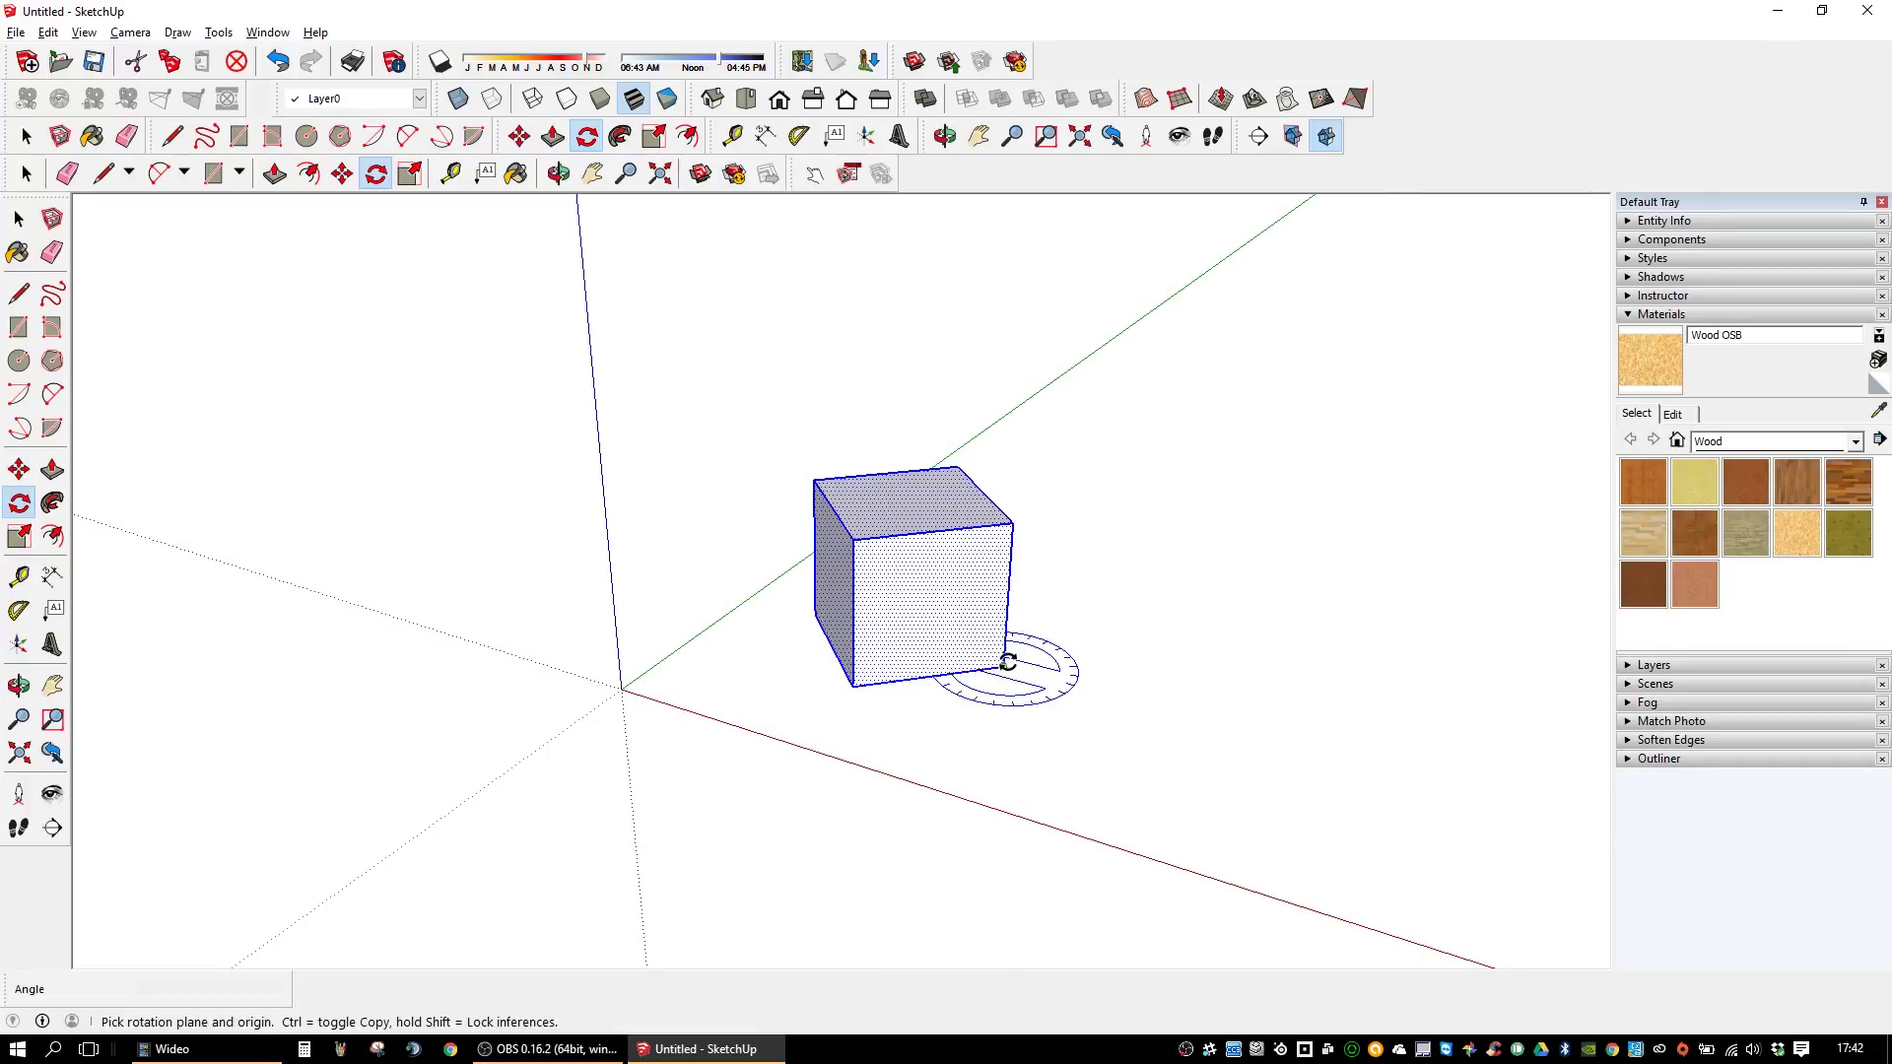
{"action": "left_click", "coordinate": [1004, 667]}
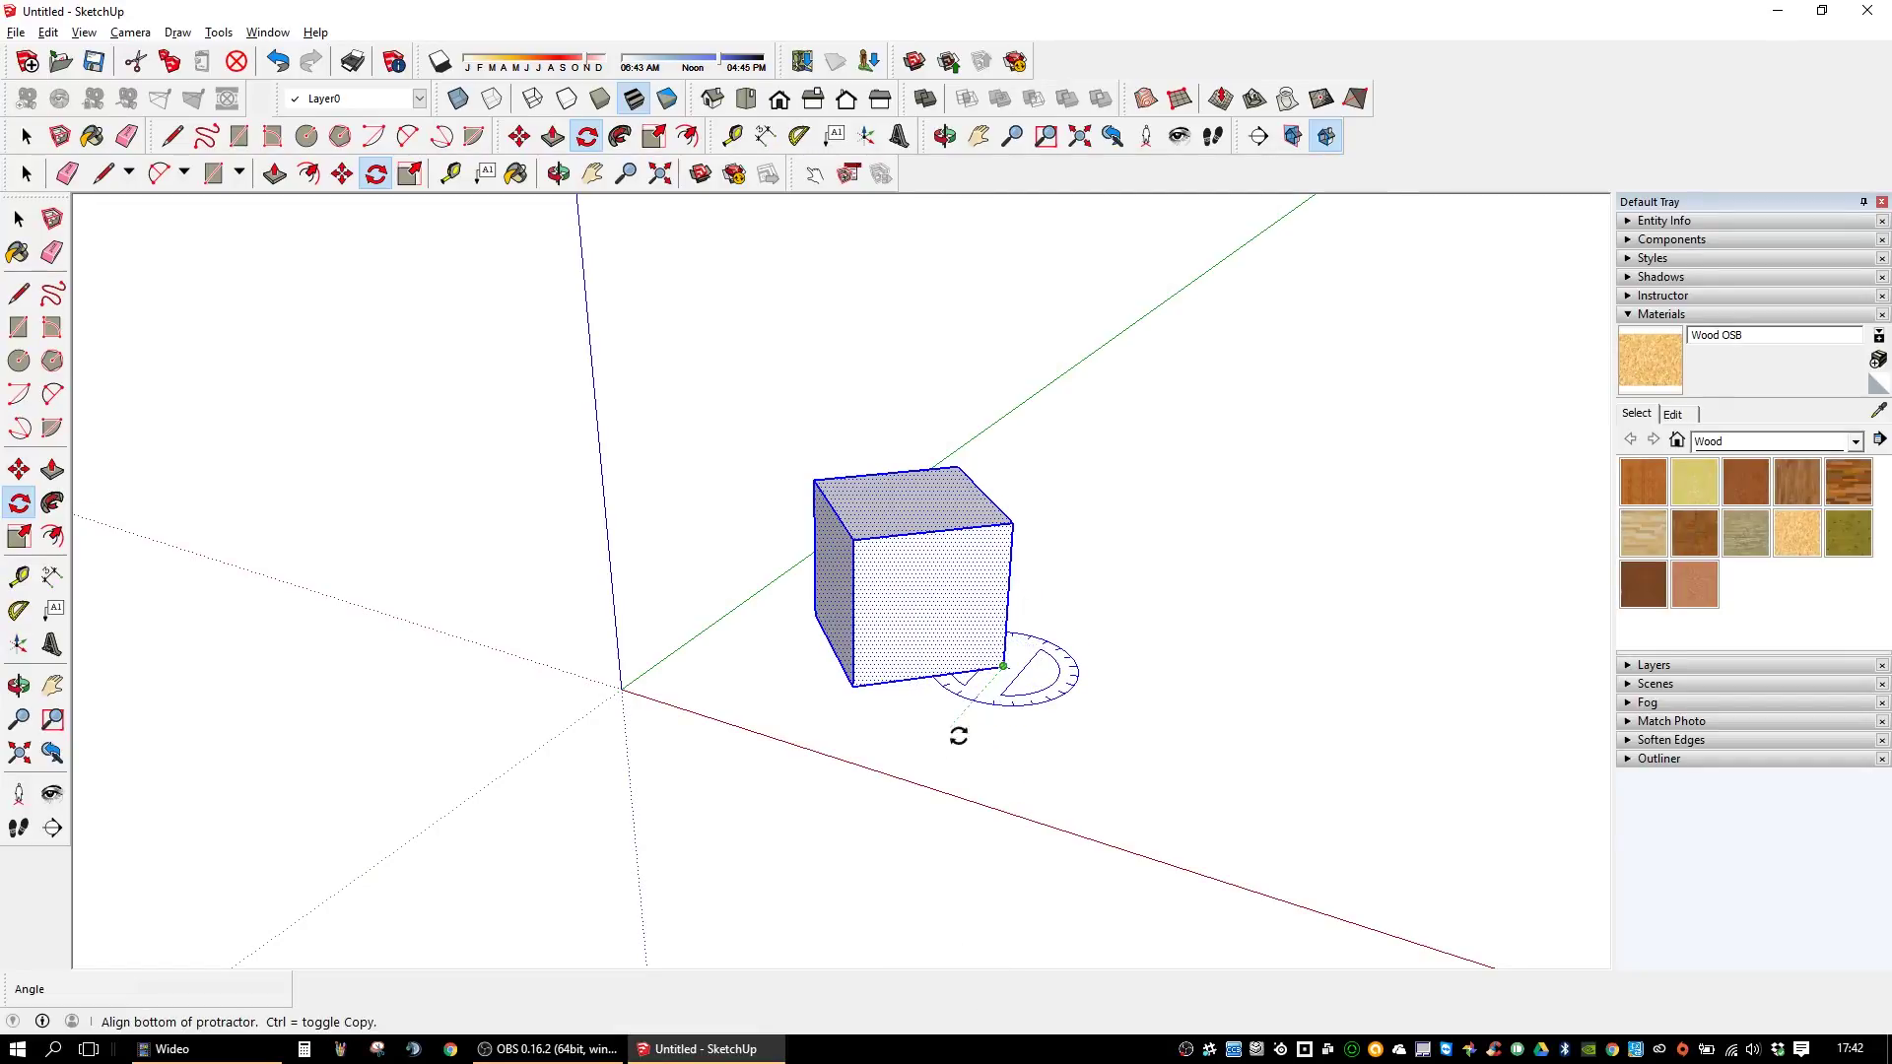
{"action": "left_click", "coordinate": [893, 794]}
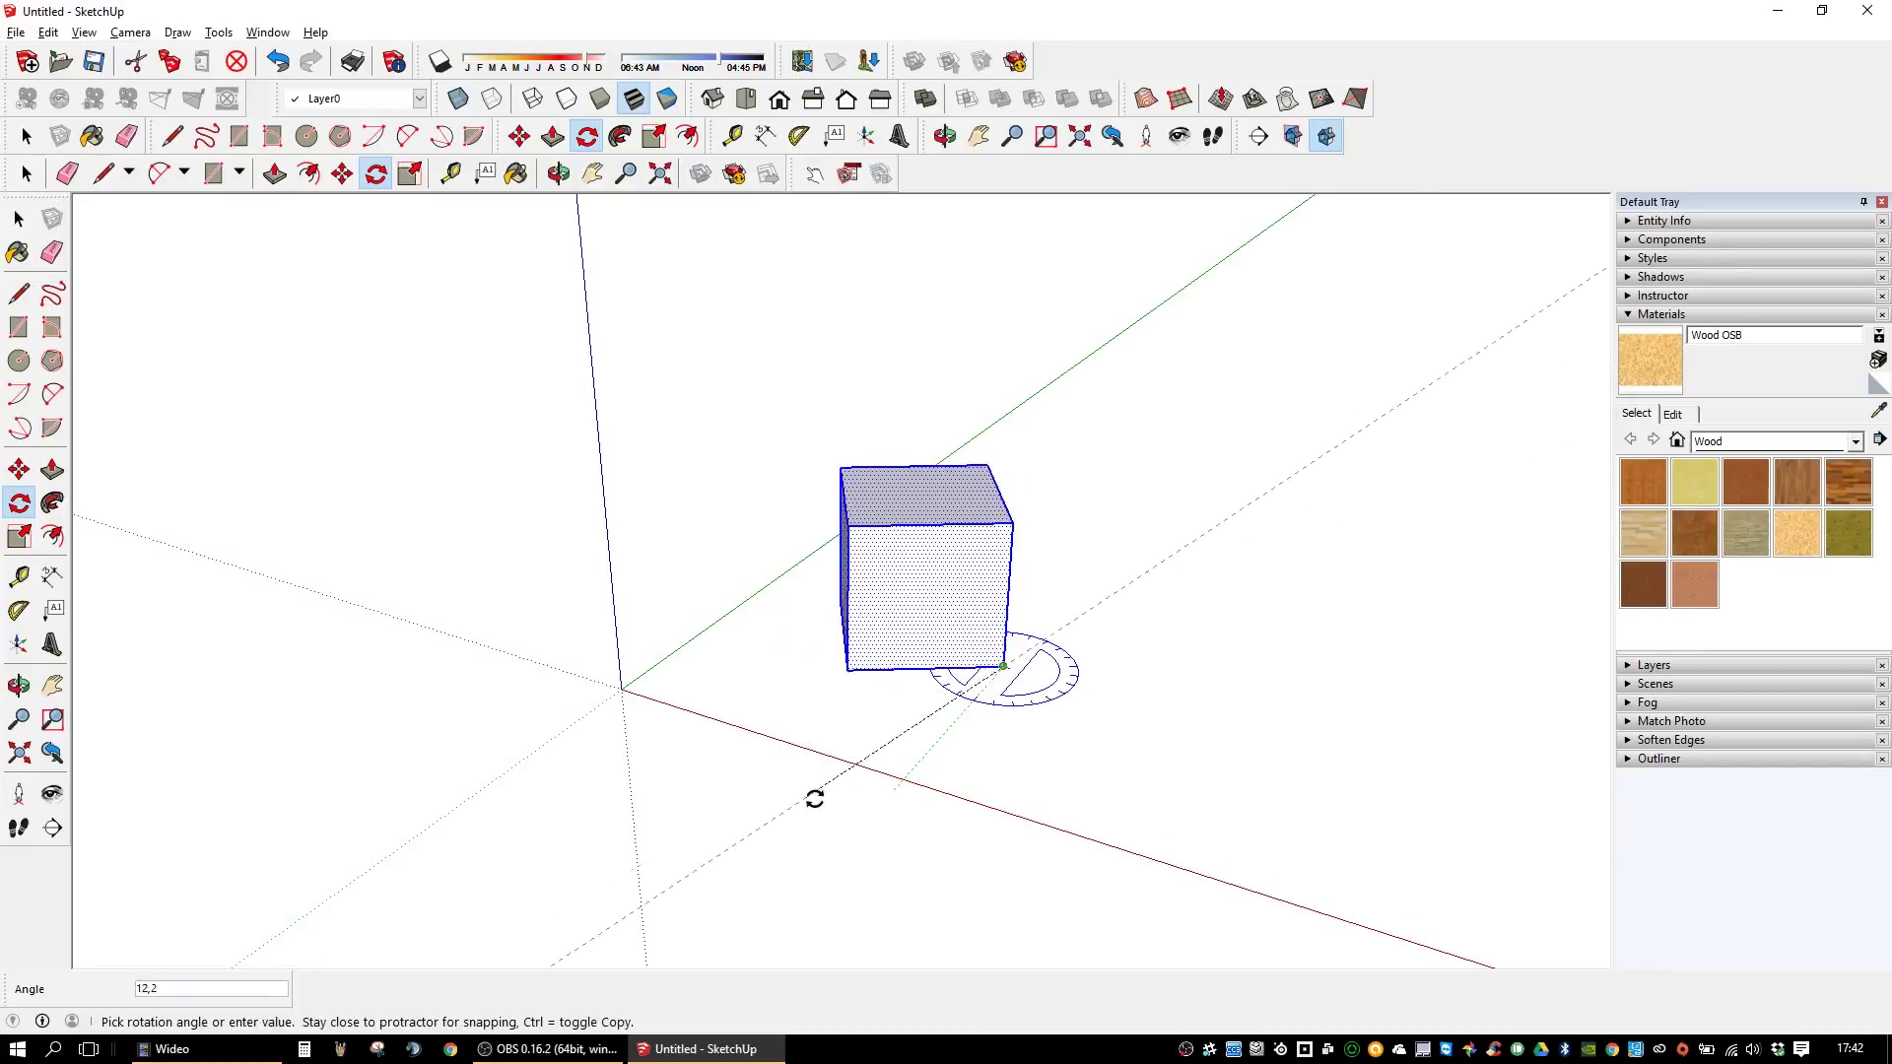
{"action": "left_click", "coordinate": [981, 840]}
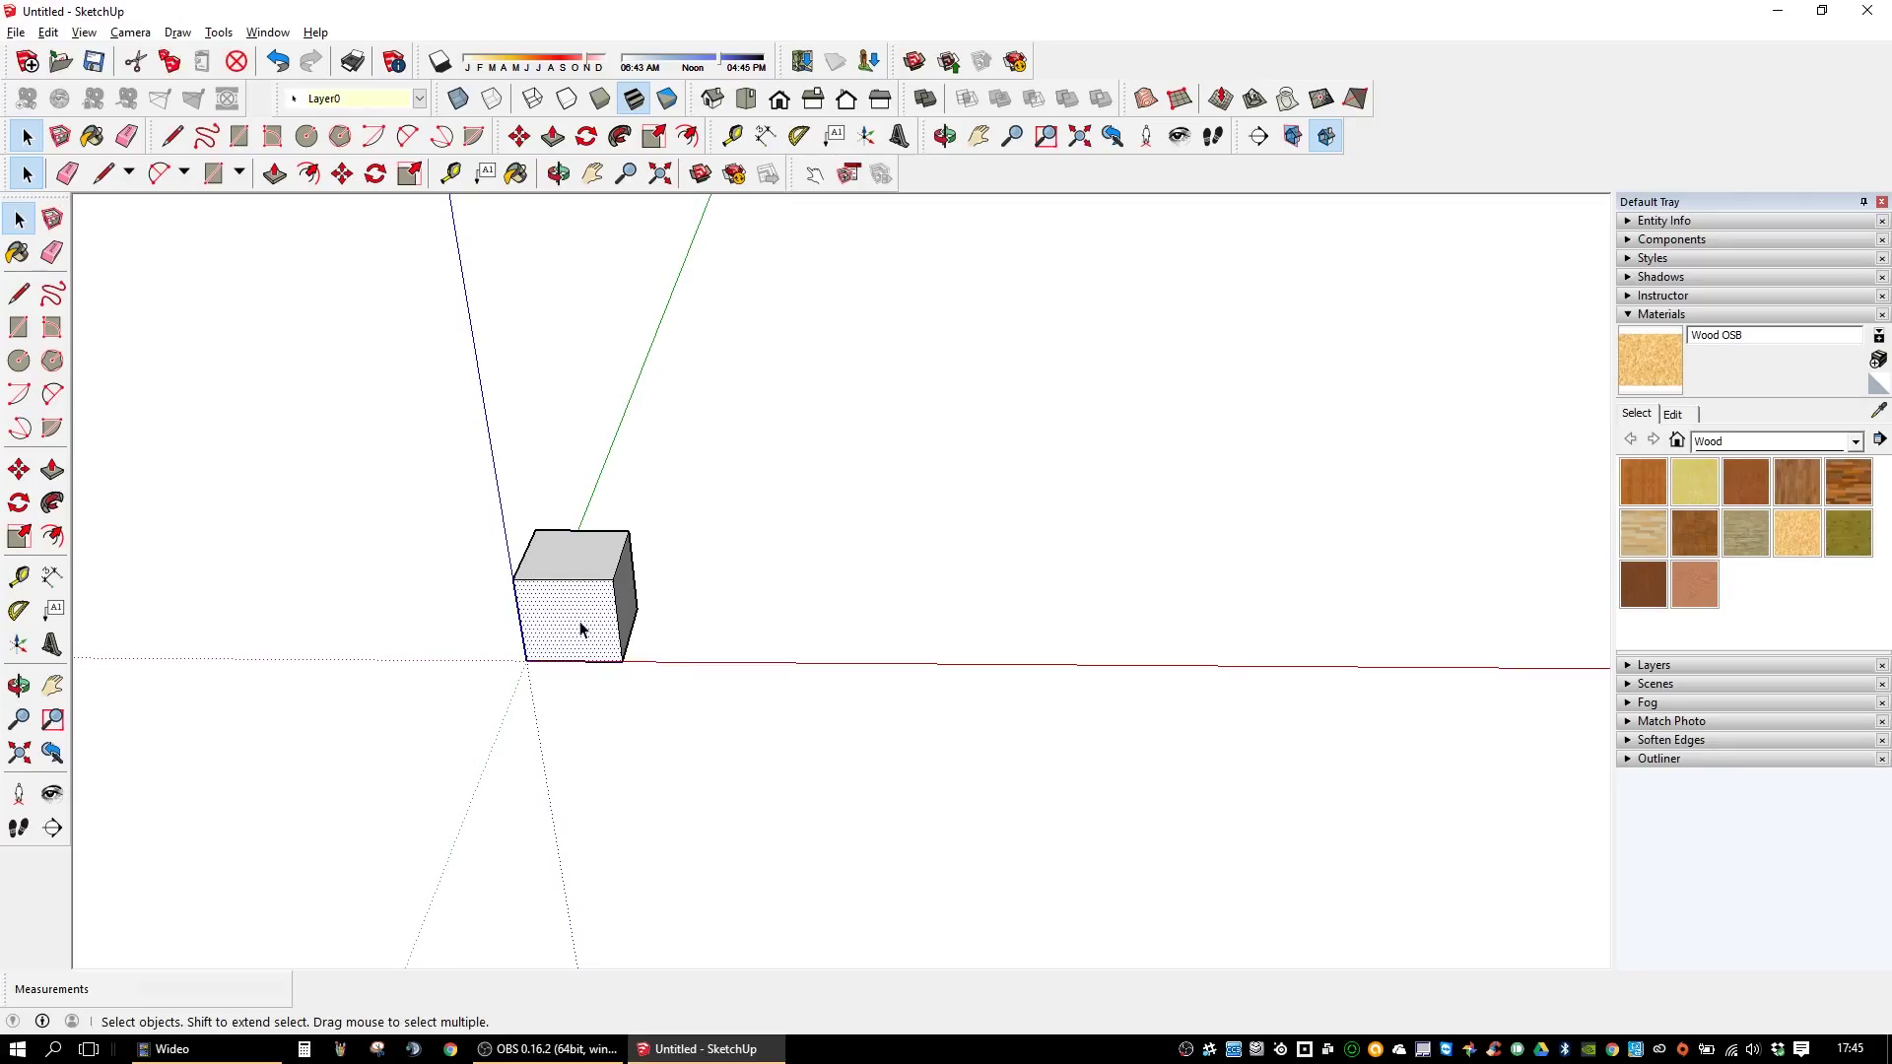
- Copy the cube just right along the red axis, multiply it *5 into six cubes, then undo
{"action": "triple_click", "coordinate": [585, 629]}
{"action": "key", "text": "m"}
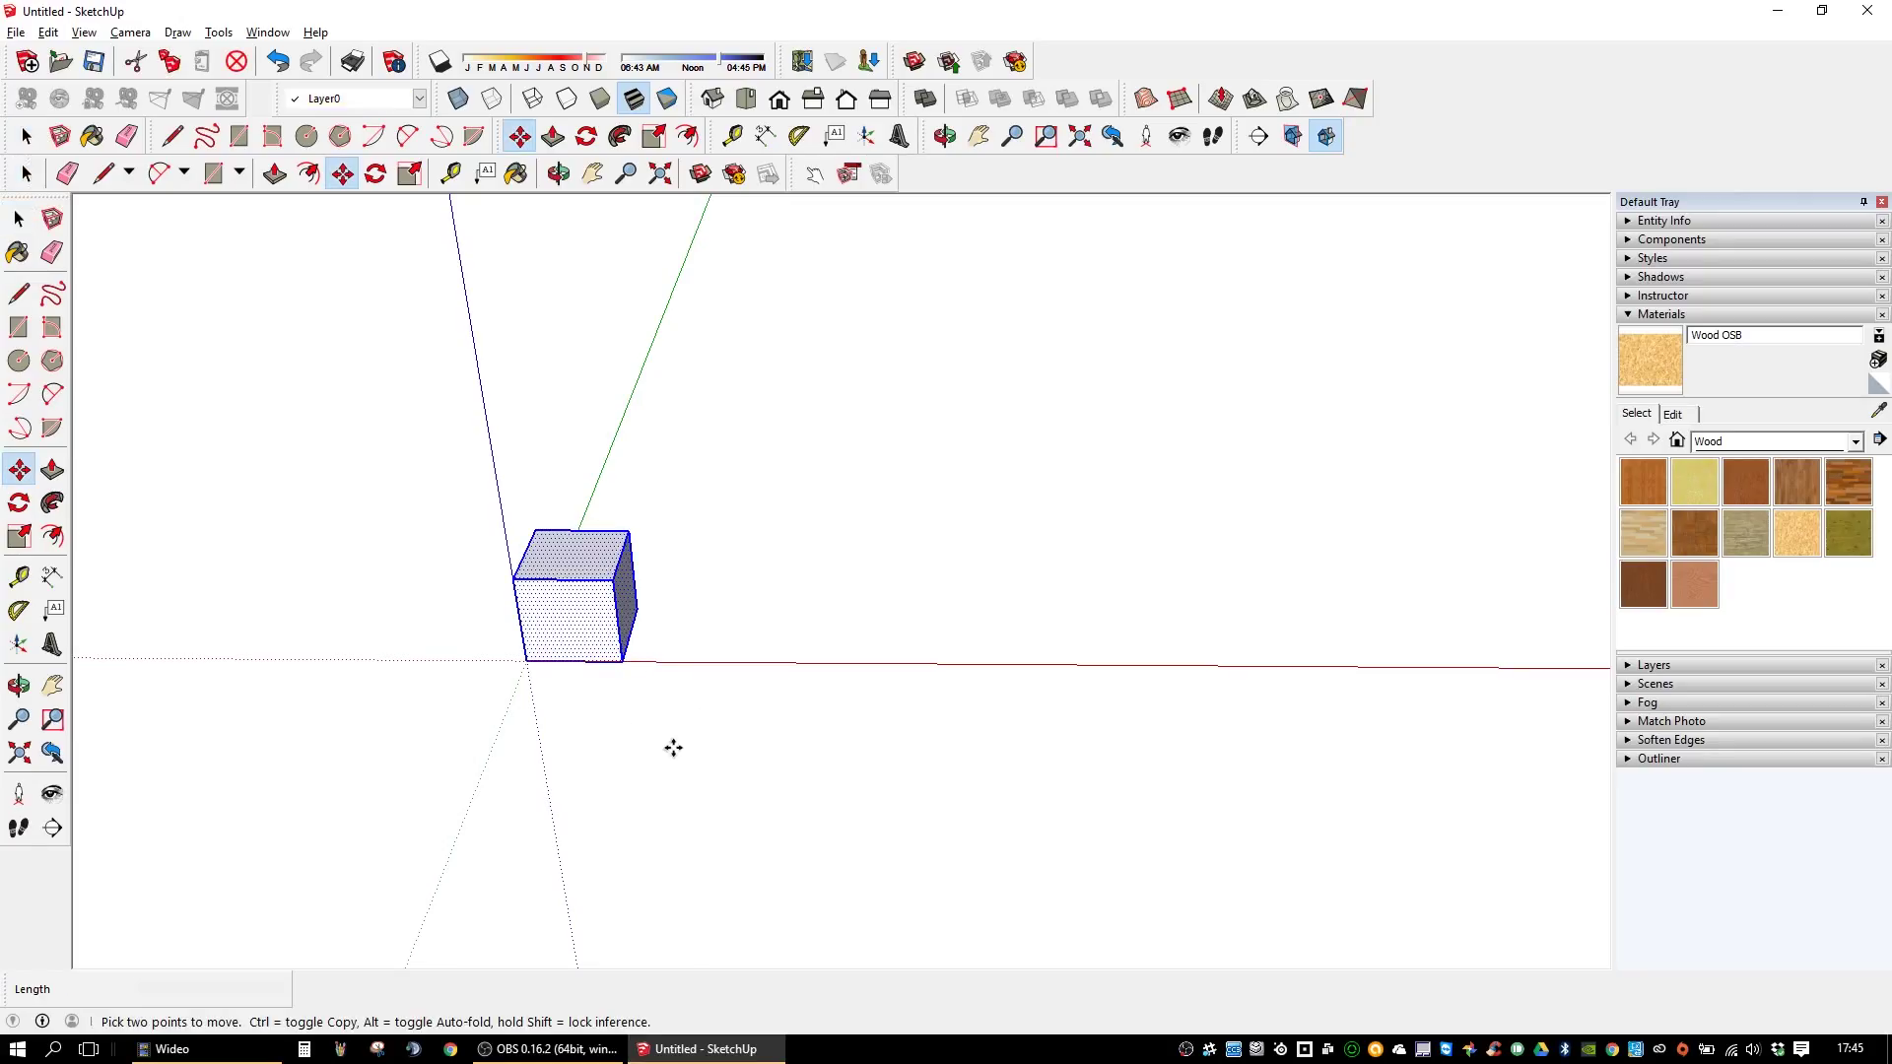
{"action": "left_click", "coordinate": [668, 749]}
{"action": "key", "text": "ctrl"}
{"action": "left_click", "coordinate": [808, 749]}
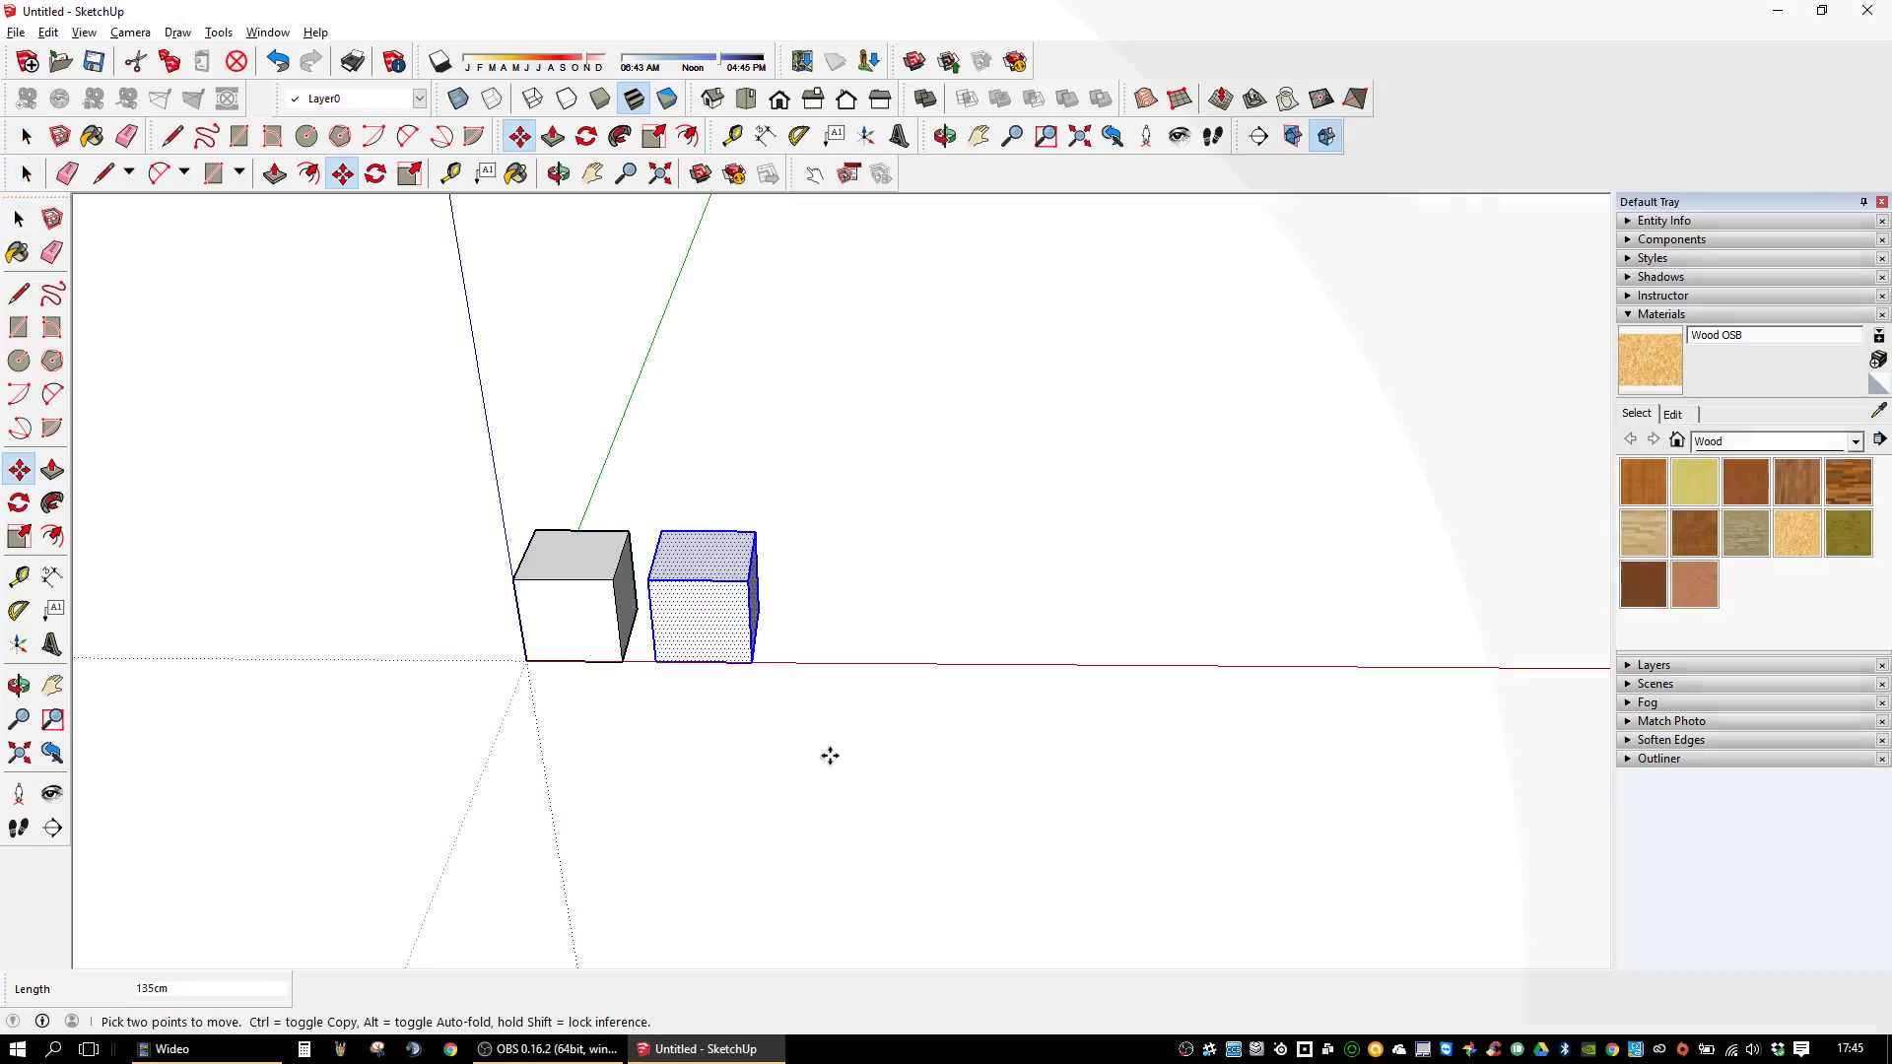
{"action": "type", "text": "*5"}
{"action": "key", "text": "Return"}
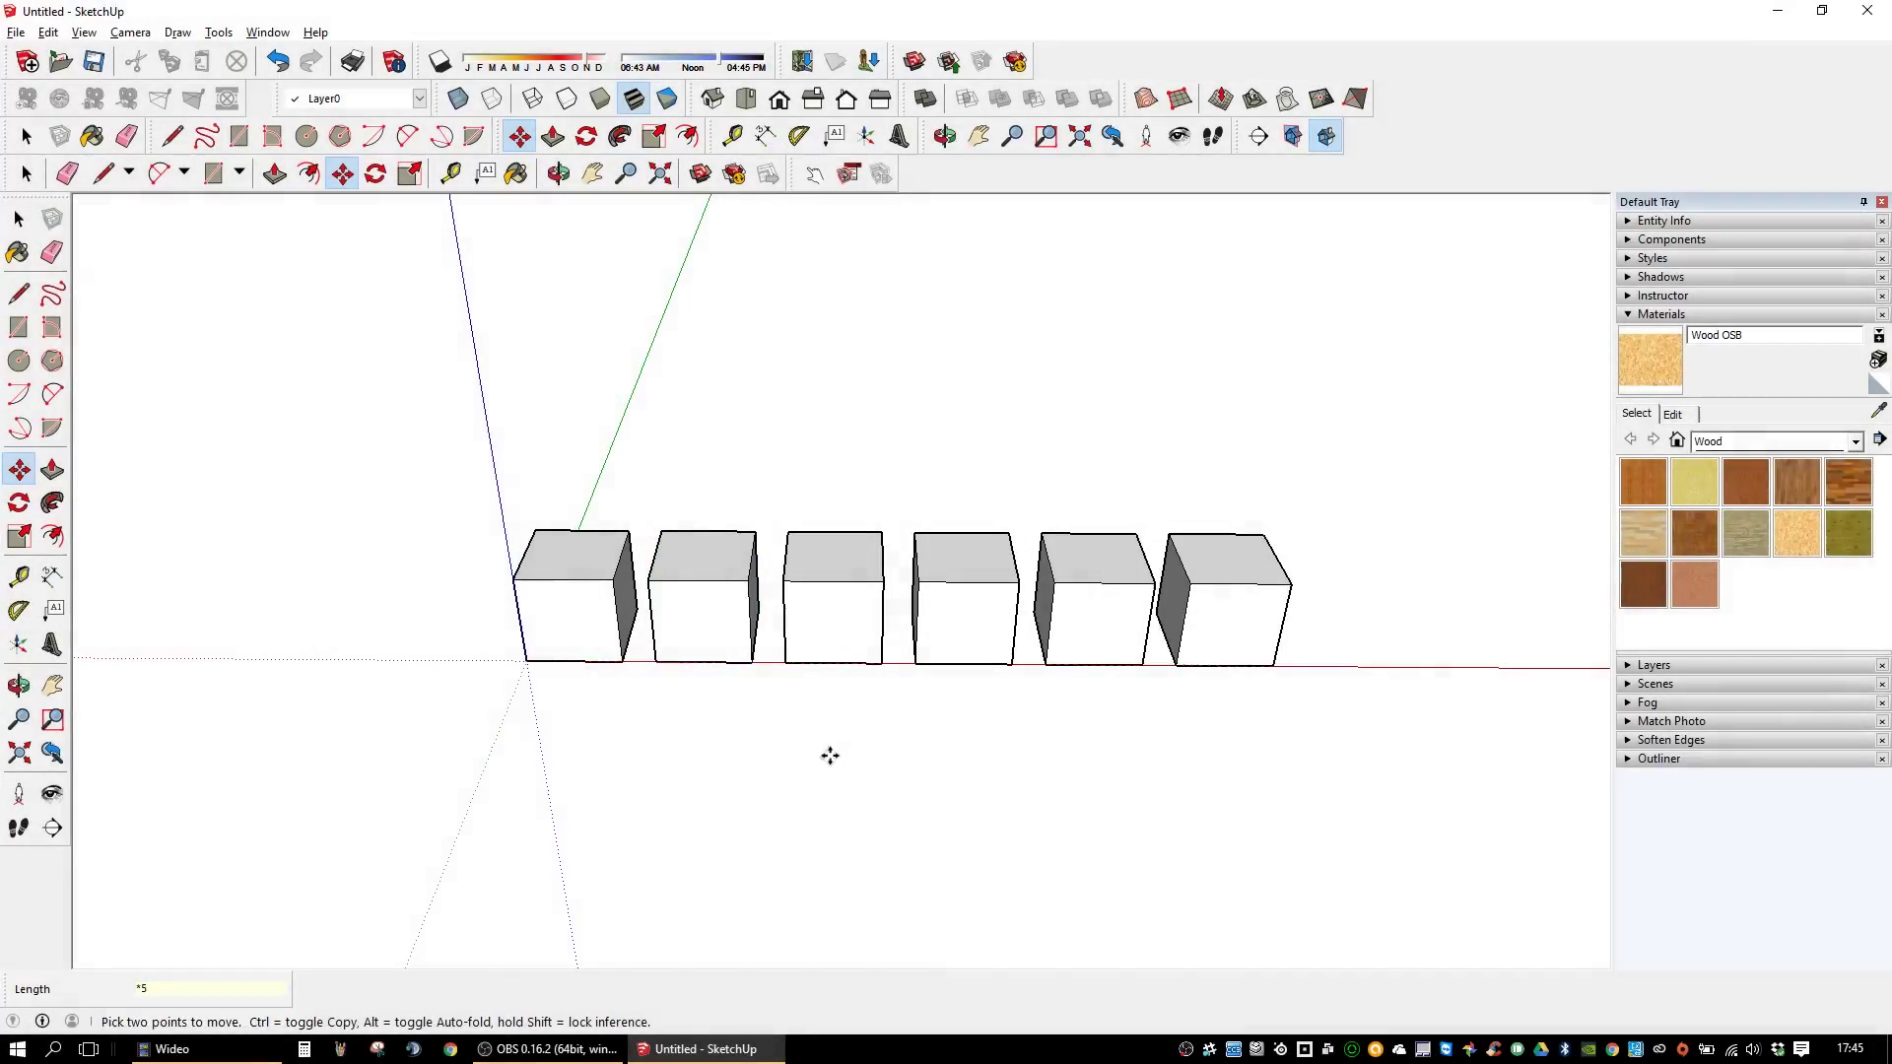
{"action": "key", "text": "space"}
{"action": "key", "text": "ctrl+z"}
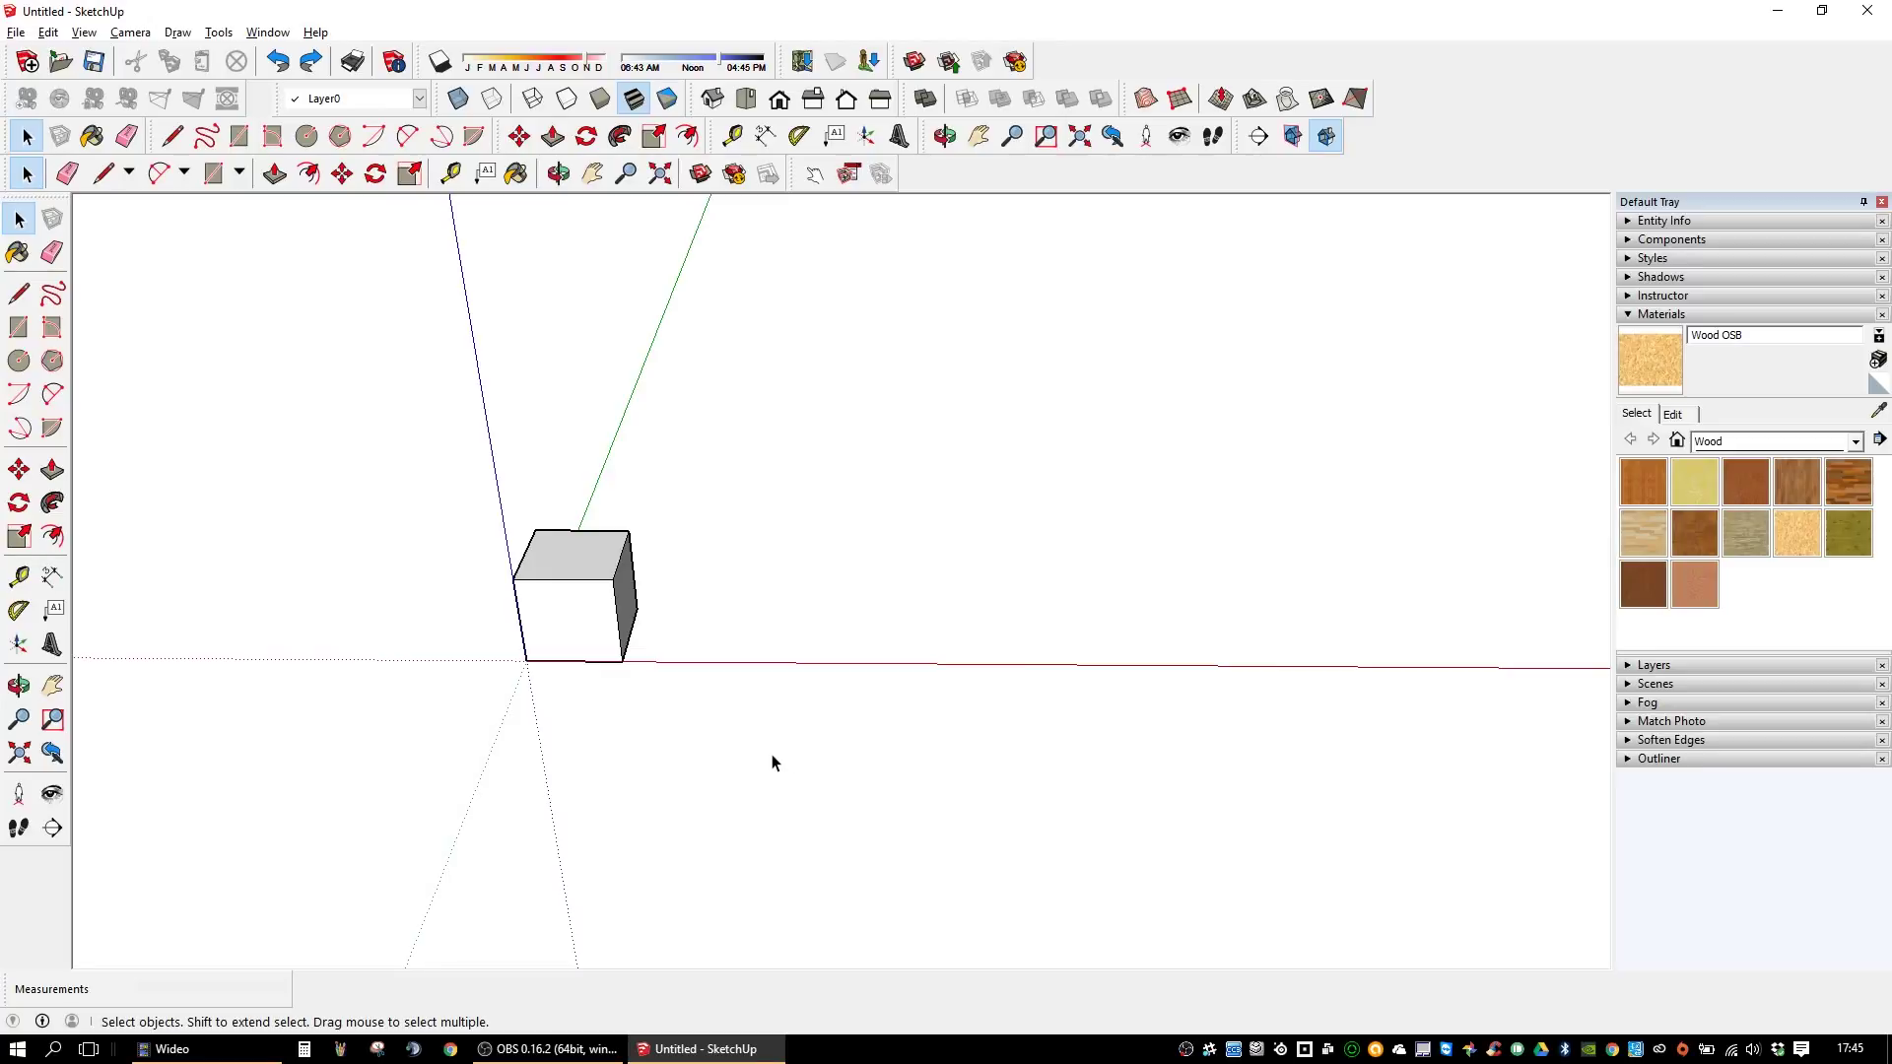
- Copy the cube far along the red axis, divide the gap /5 into even copies, then undo
{"action": "triple_click", "coordinate": [576, 638]}
{"action": "key", "text": "m"}
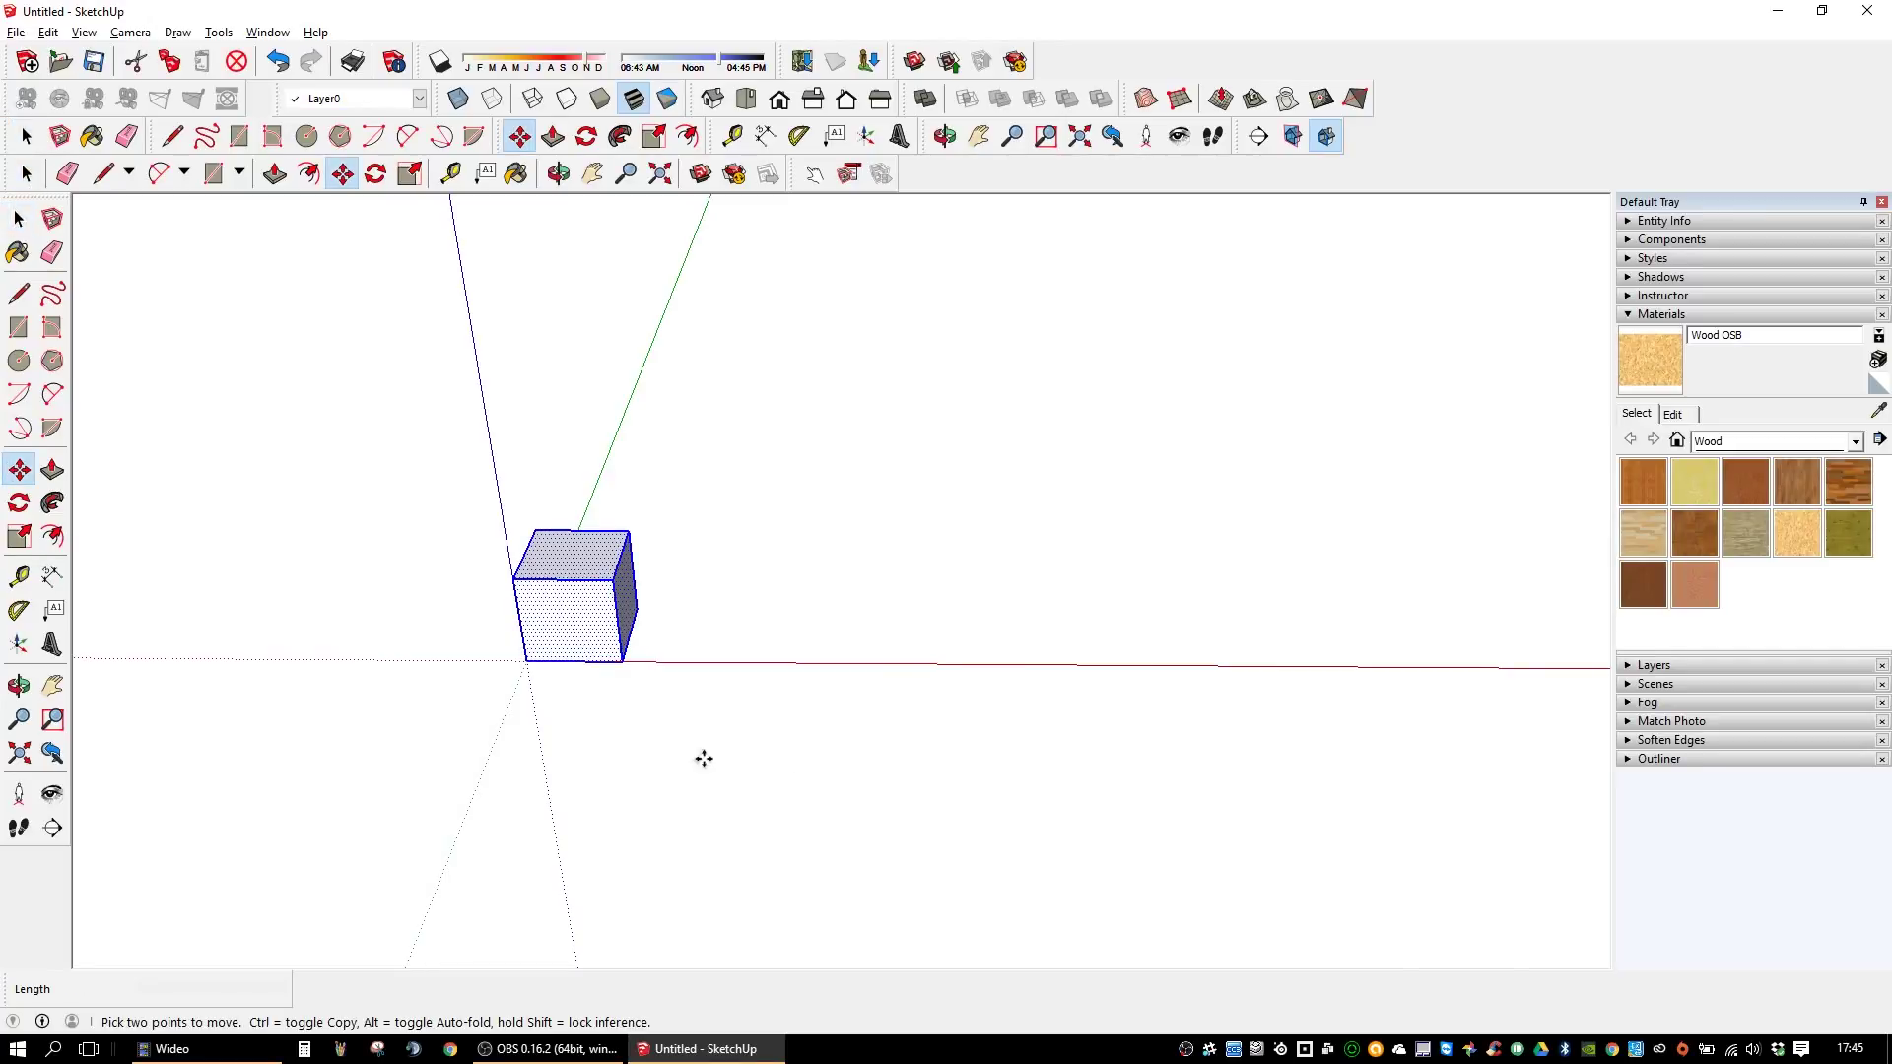
{"action": "left_click", "coordinate": [568, 781]}
{"action": "key", "text": "ctrl"}
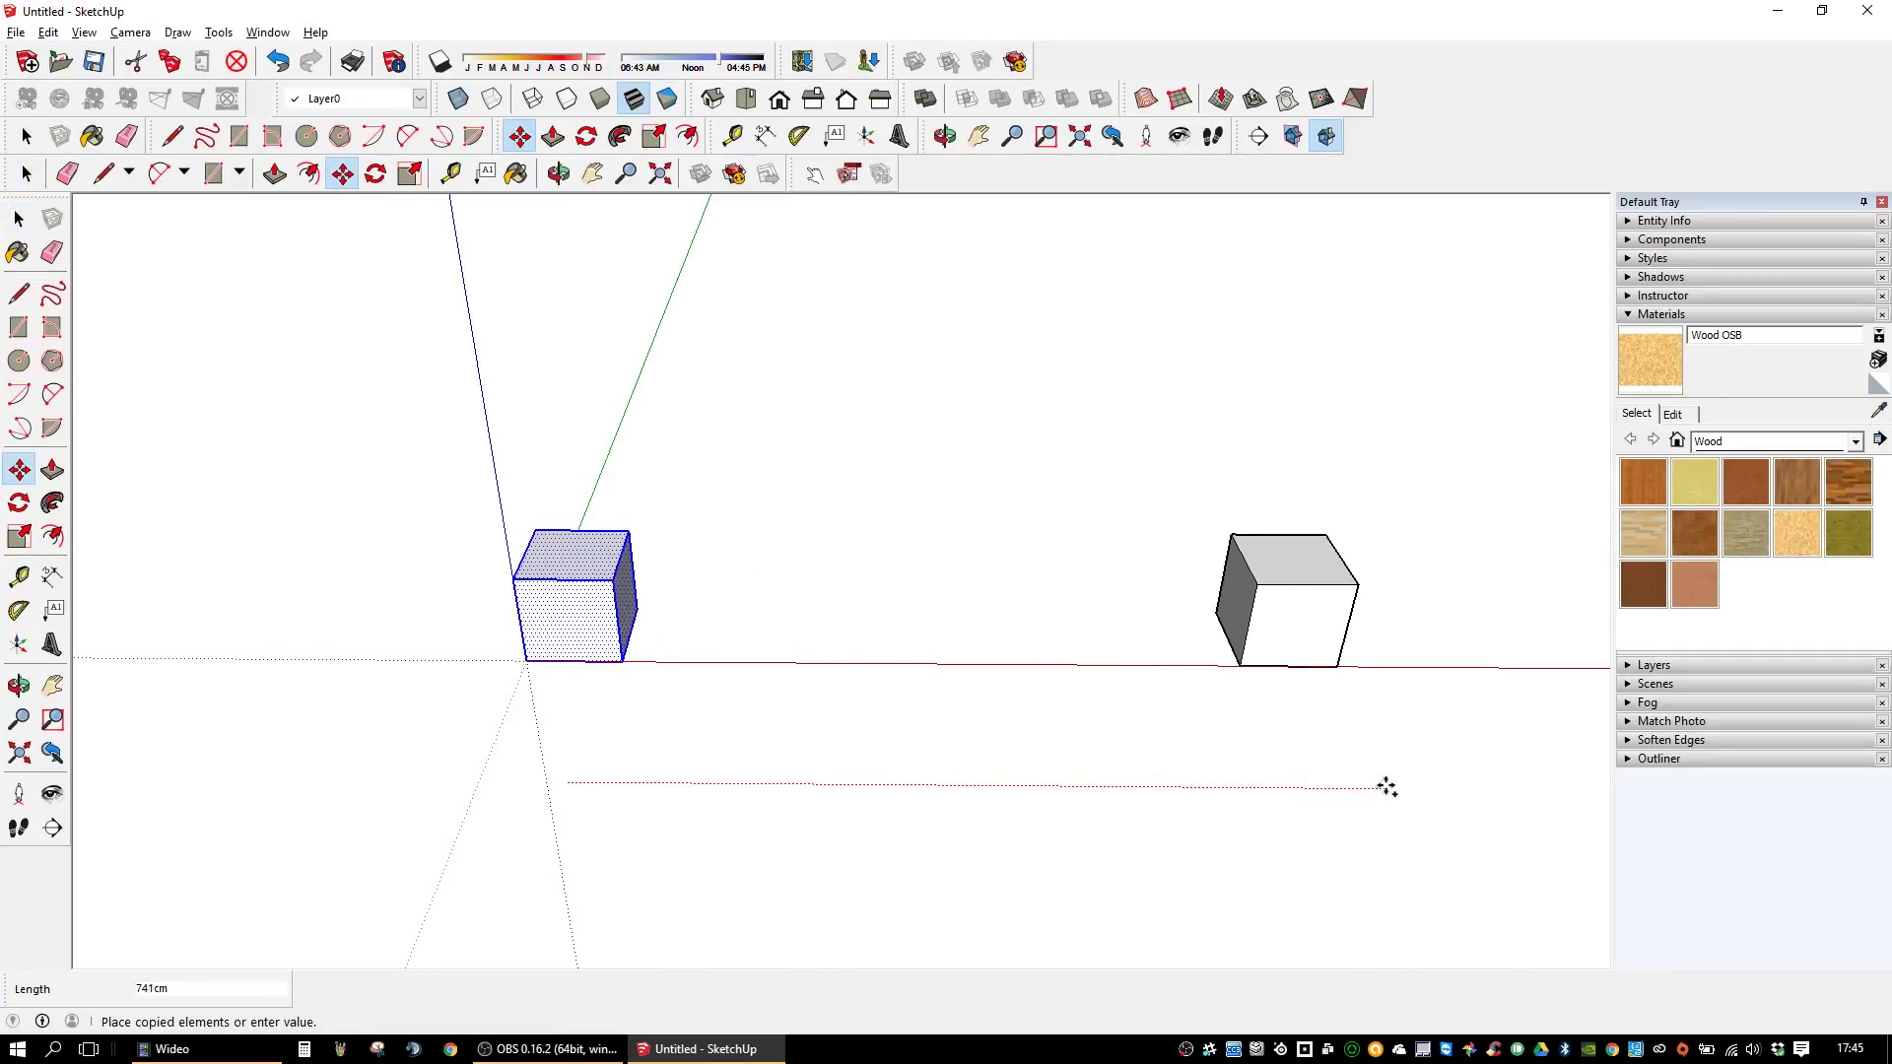
{"action": "left_click", "coordinate": [1387, 785]}
{"action": "type", "text": "/5"}
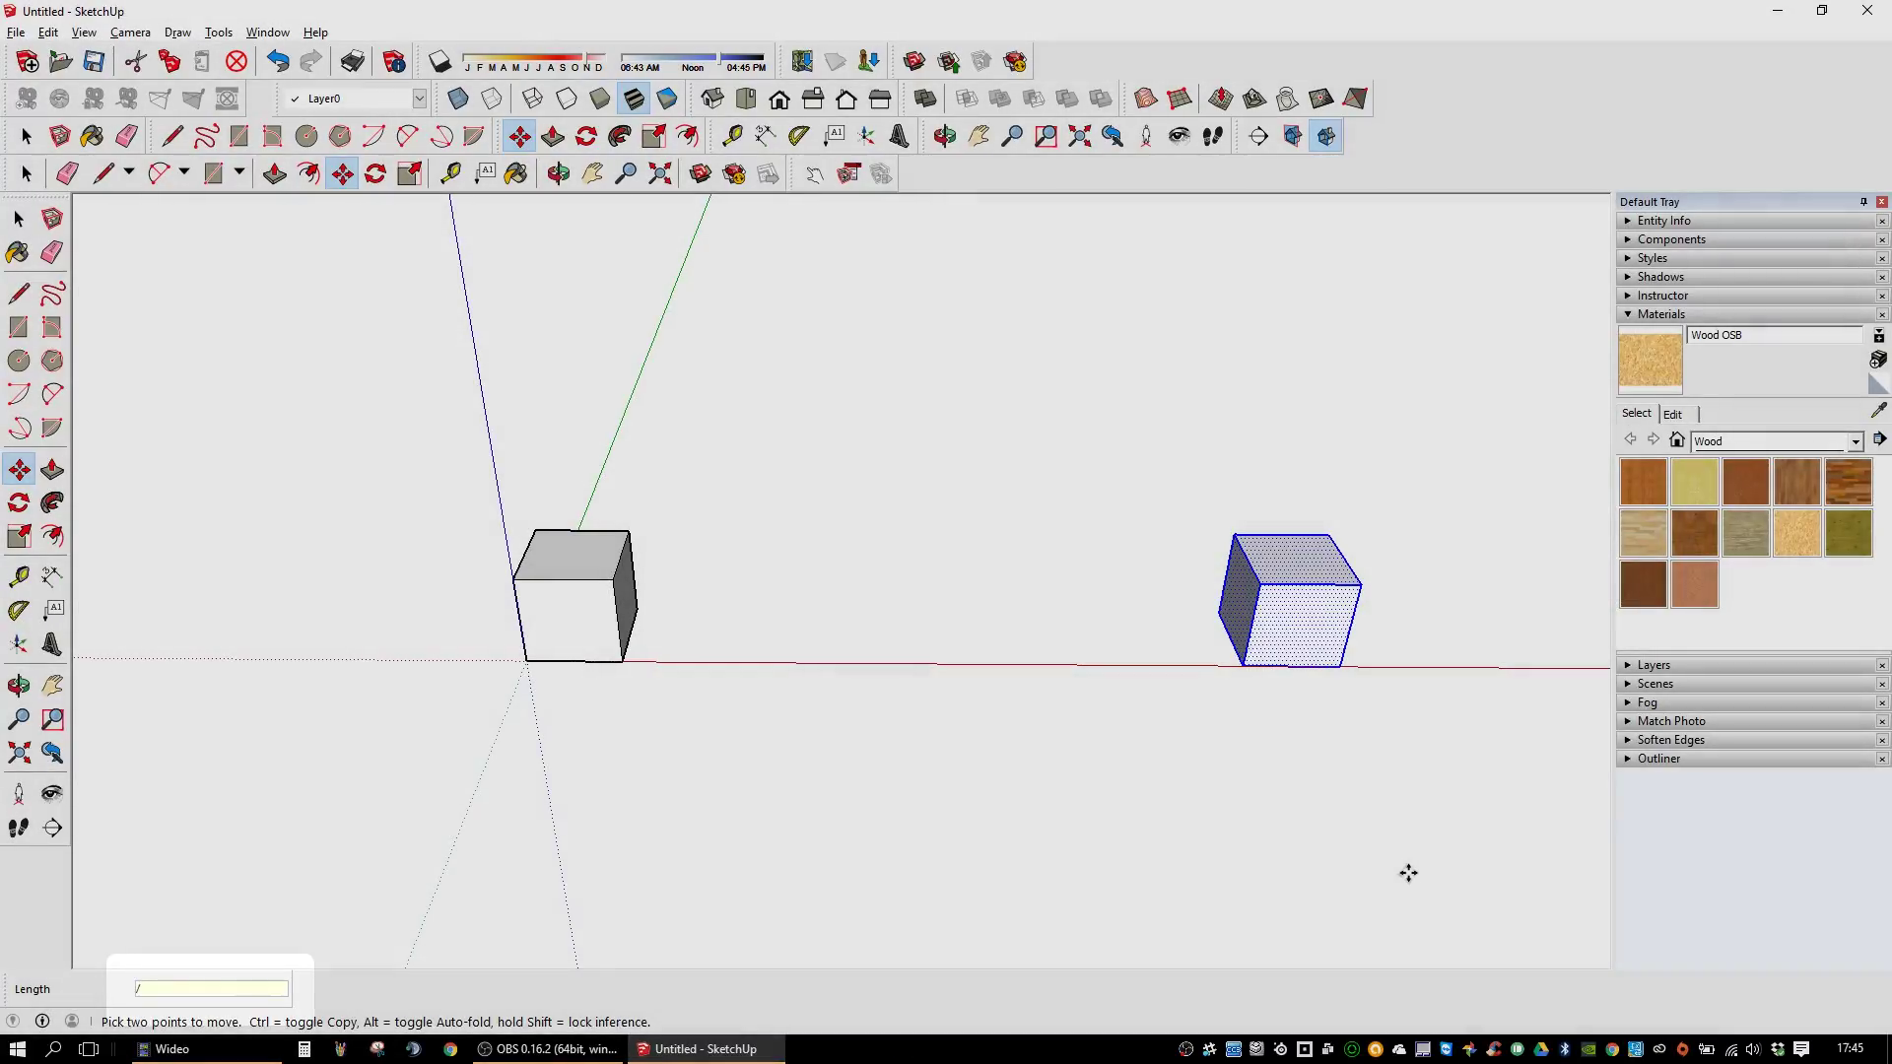
{"action": "key", "text": "Return"}
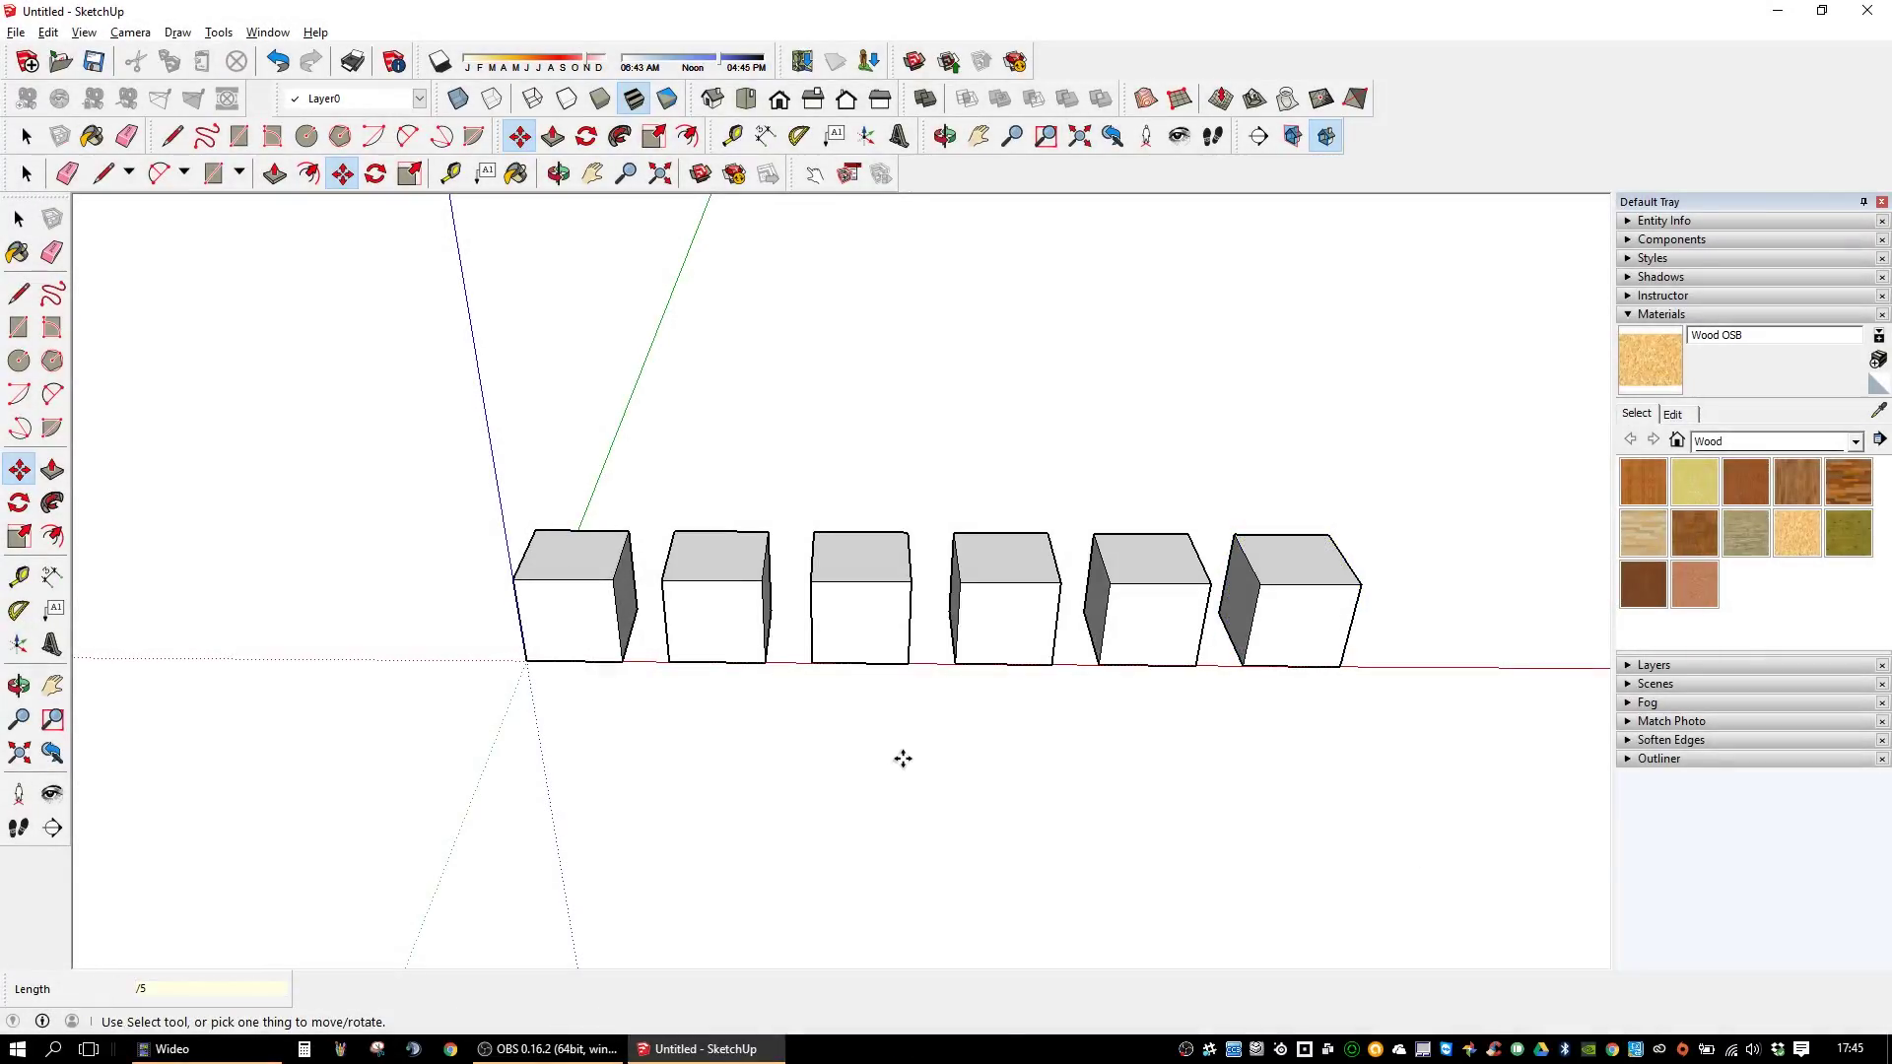
{"action": "key", "text": "space"}
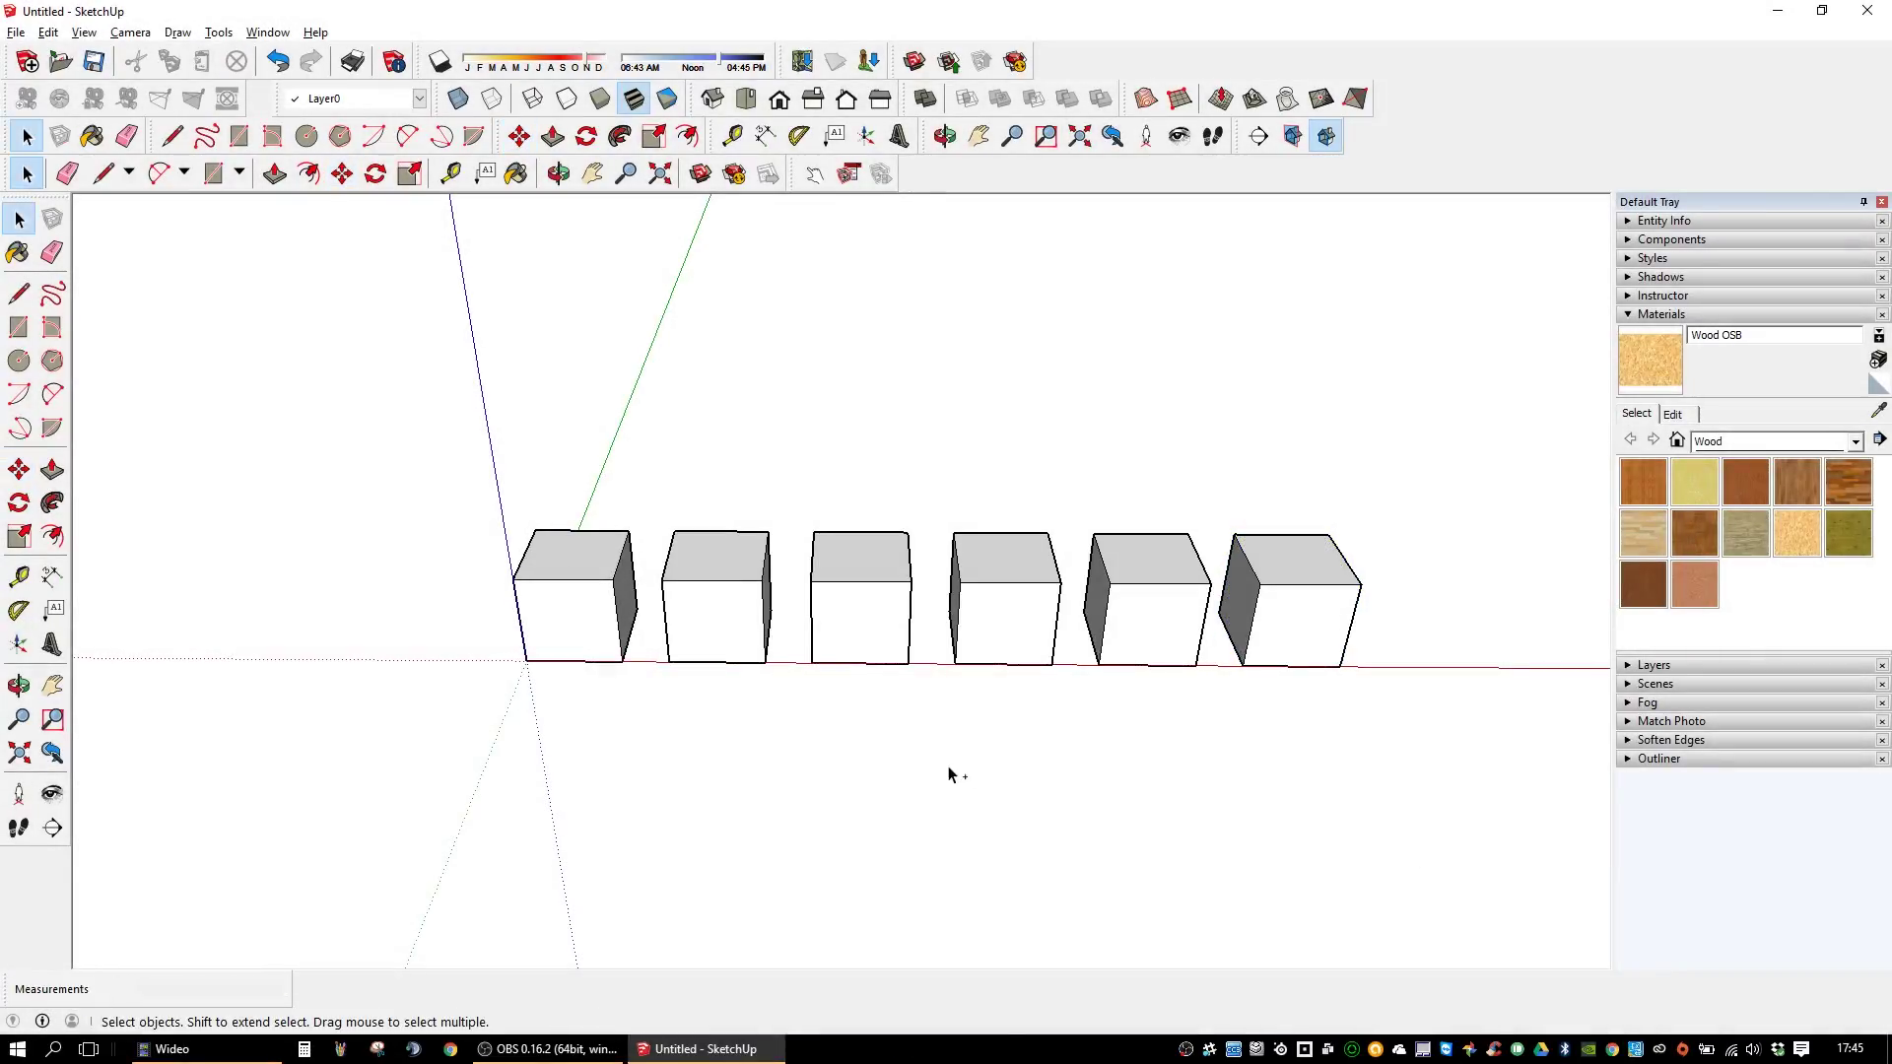
{"action": "key", "text": "ctrl+z"}
- Rotate-copy the cube about 22.7° around a centre below it, repeat *5, then undo
{"action": "triple_click", "coordinate": [604, 631]}
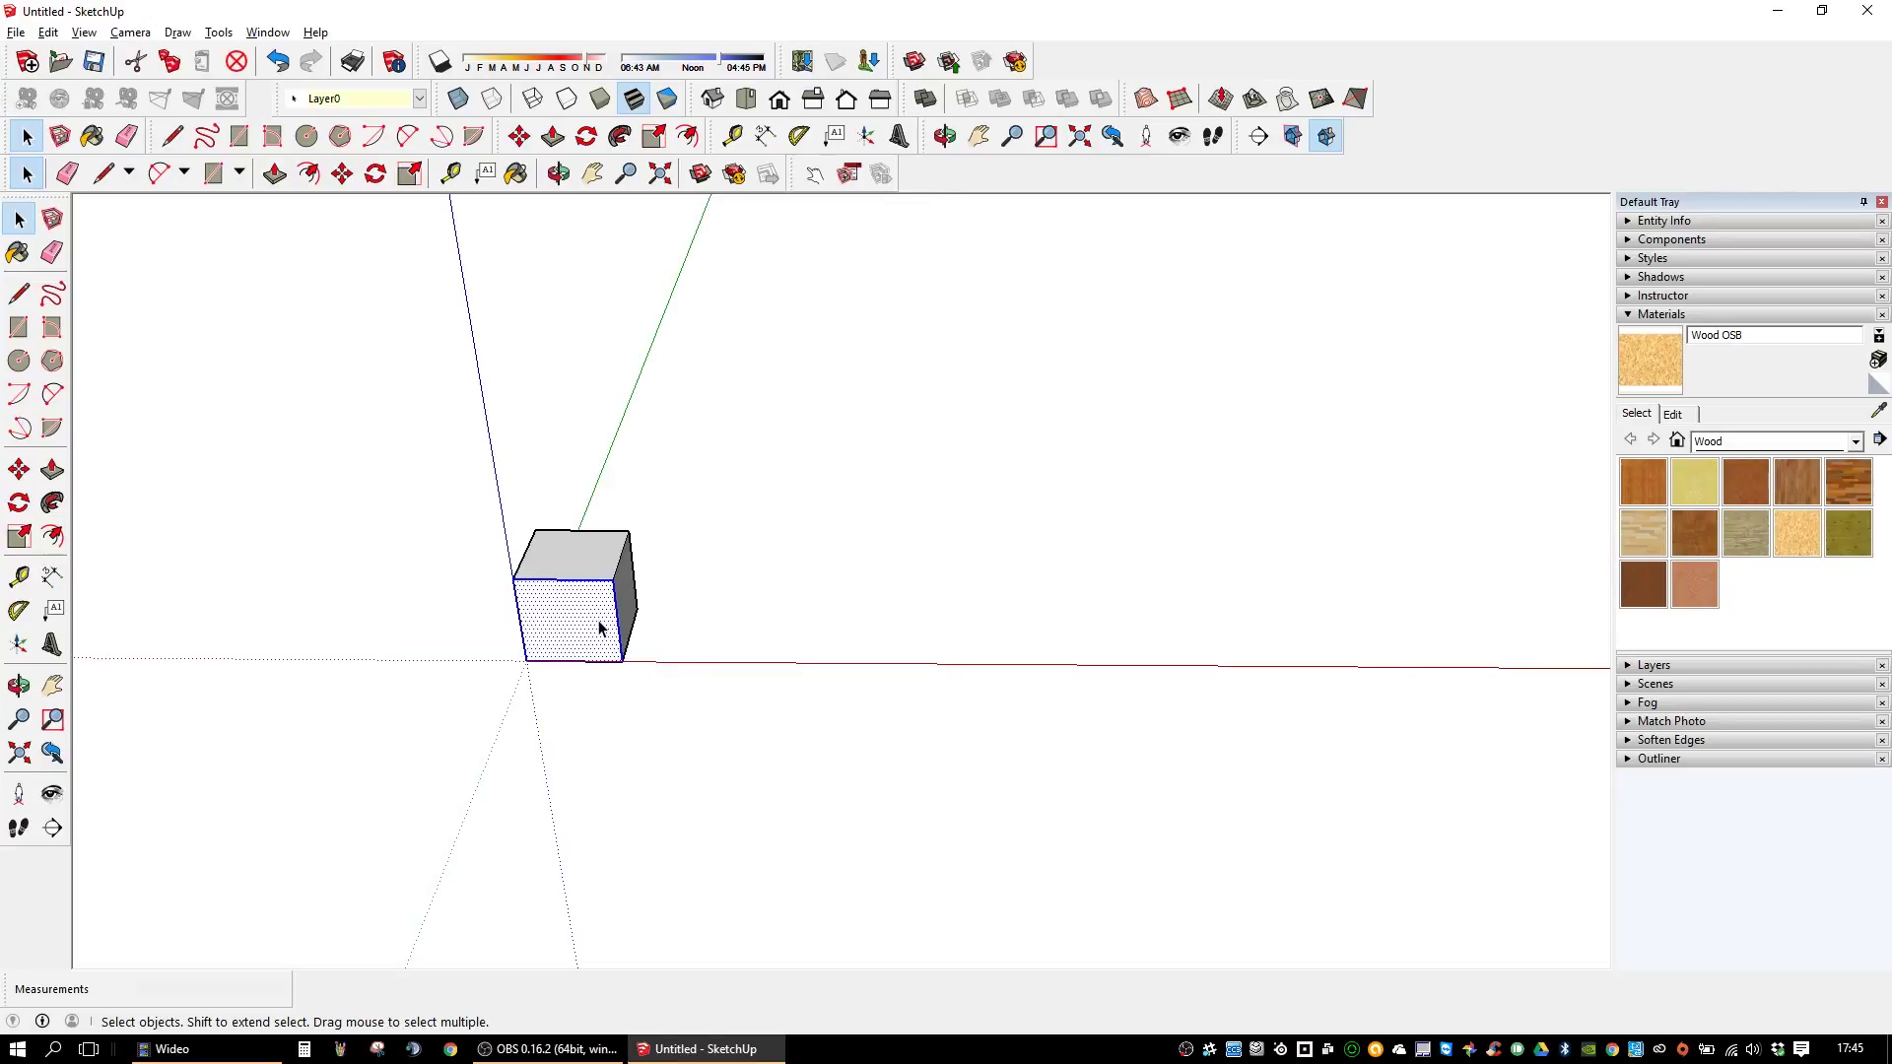
{"action": "key", "text": "q"}
{"action": "left_click", "coordinate": [952, 808]}
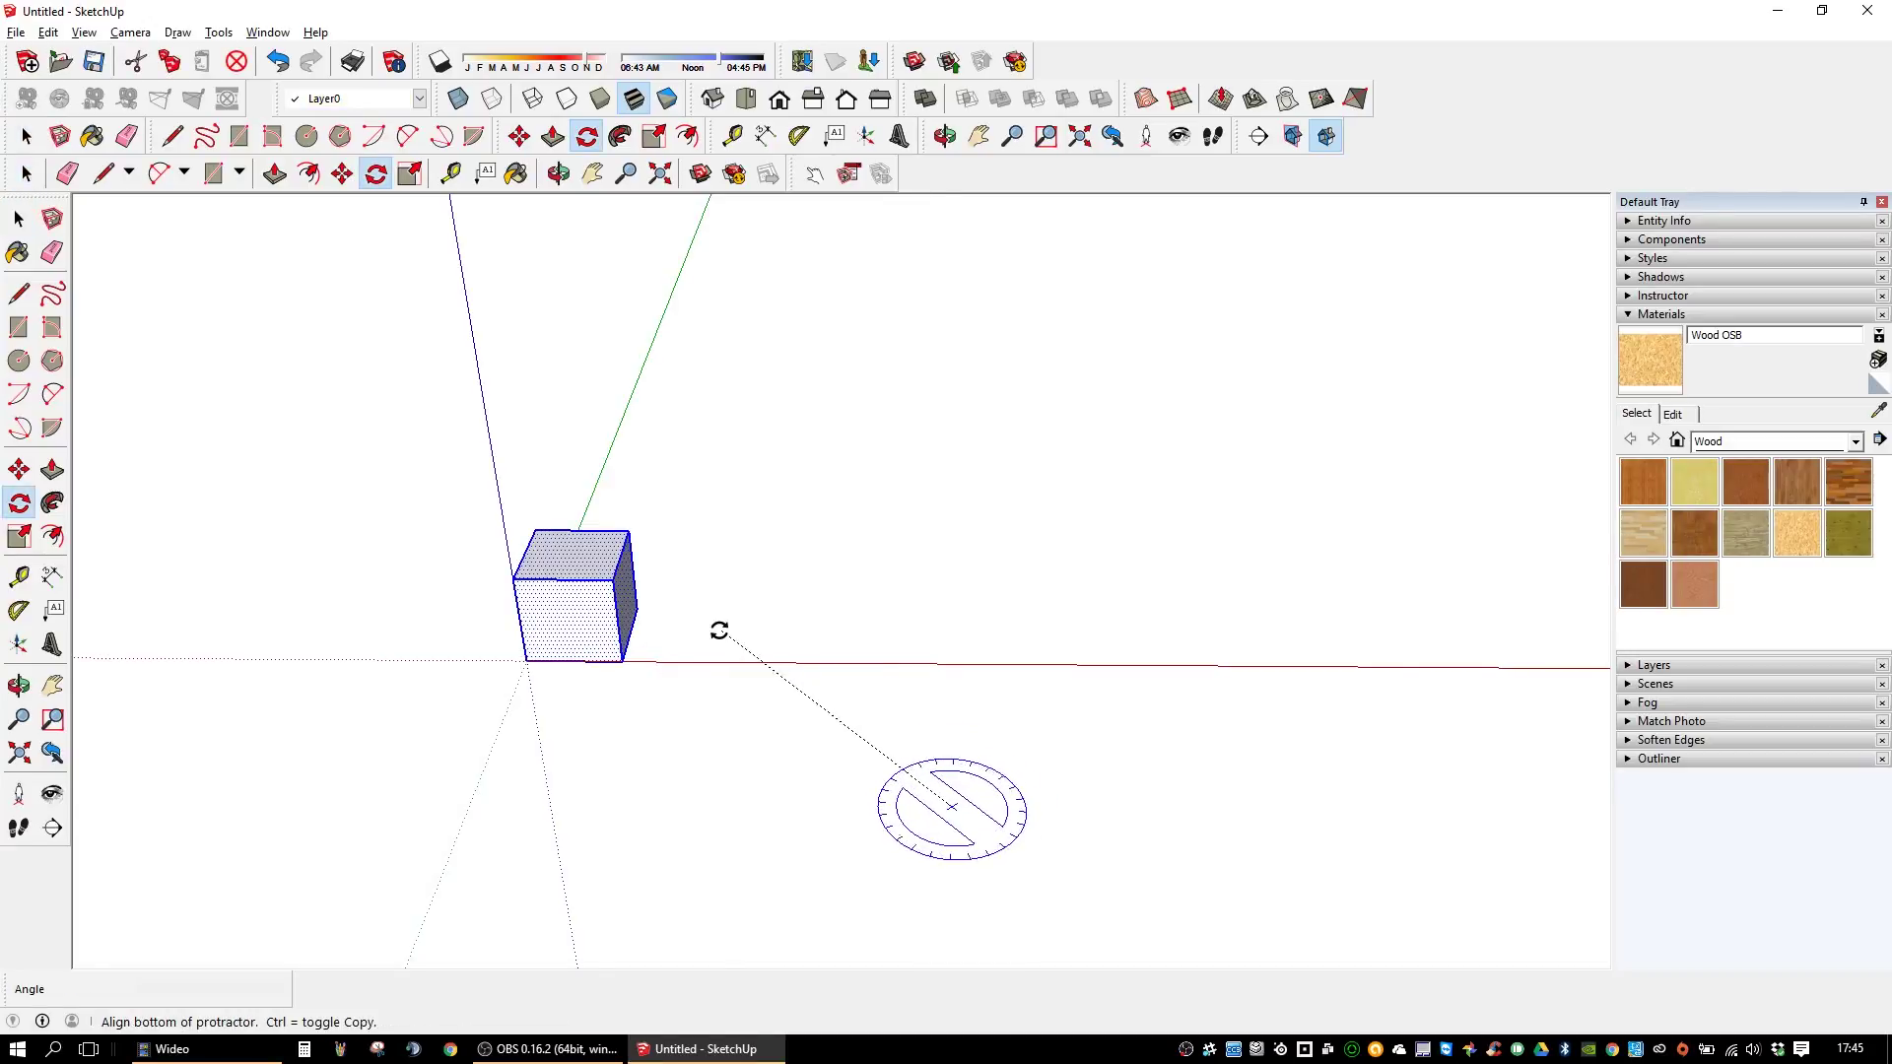
{"action": "left_click", "coordinate": [680, 648]}
{"action": "key", "text": "ctrl"}
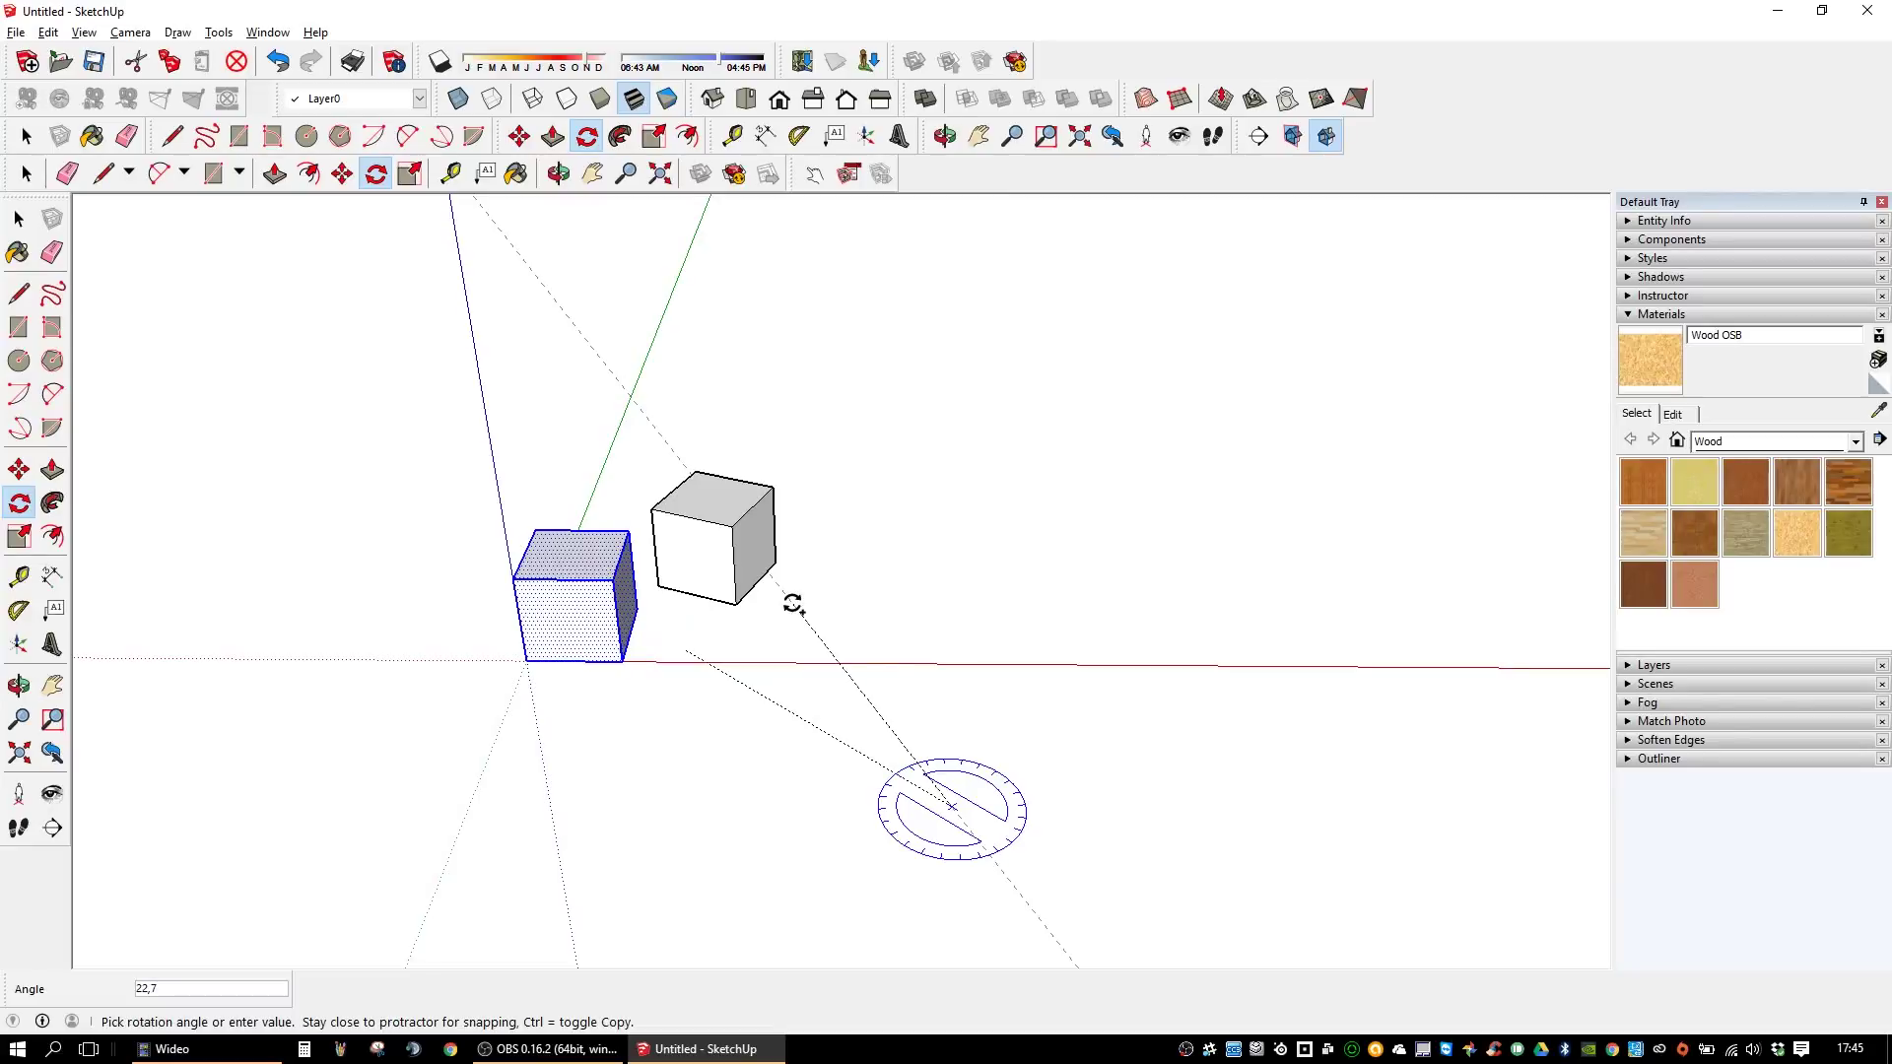
{"action": "left_click", "coordinate": [791, 604]}
{"action": "type", "text": "*5"}
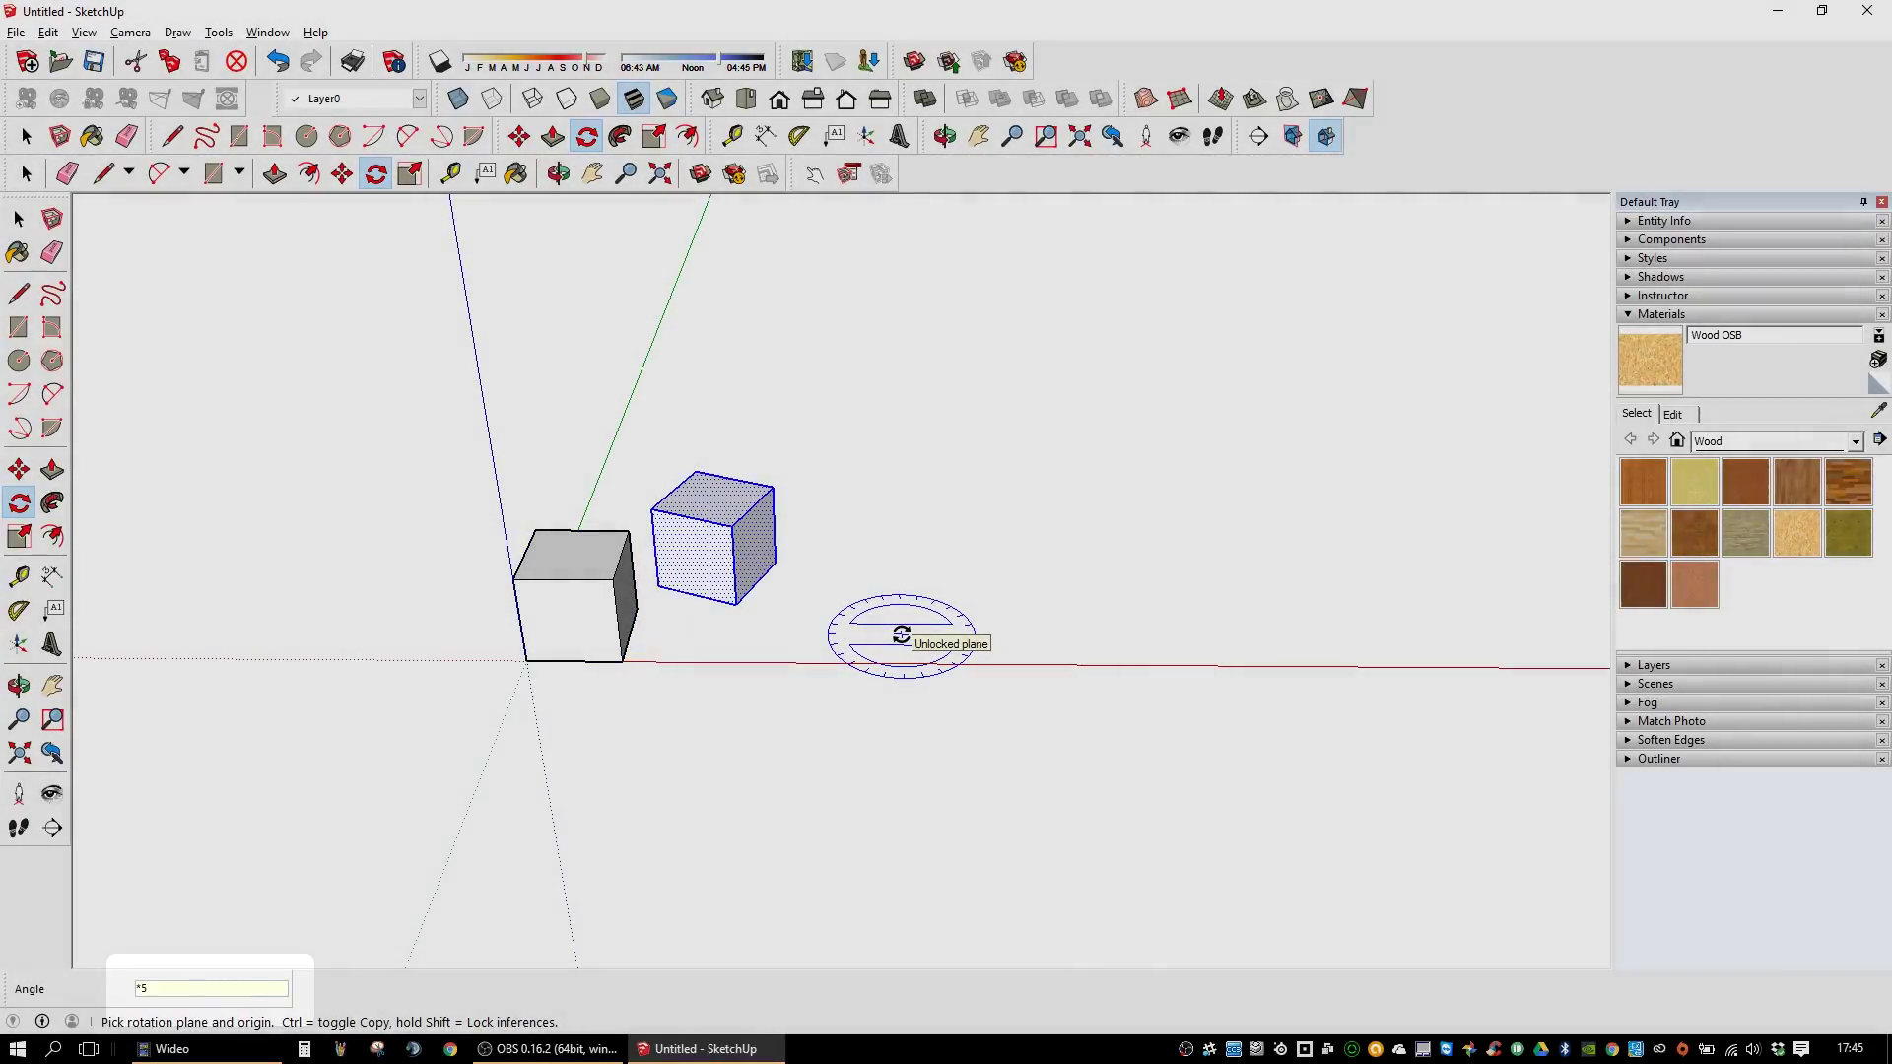
{"action": "key", "text": "Return"}
{"action": "key", "text": "space"}
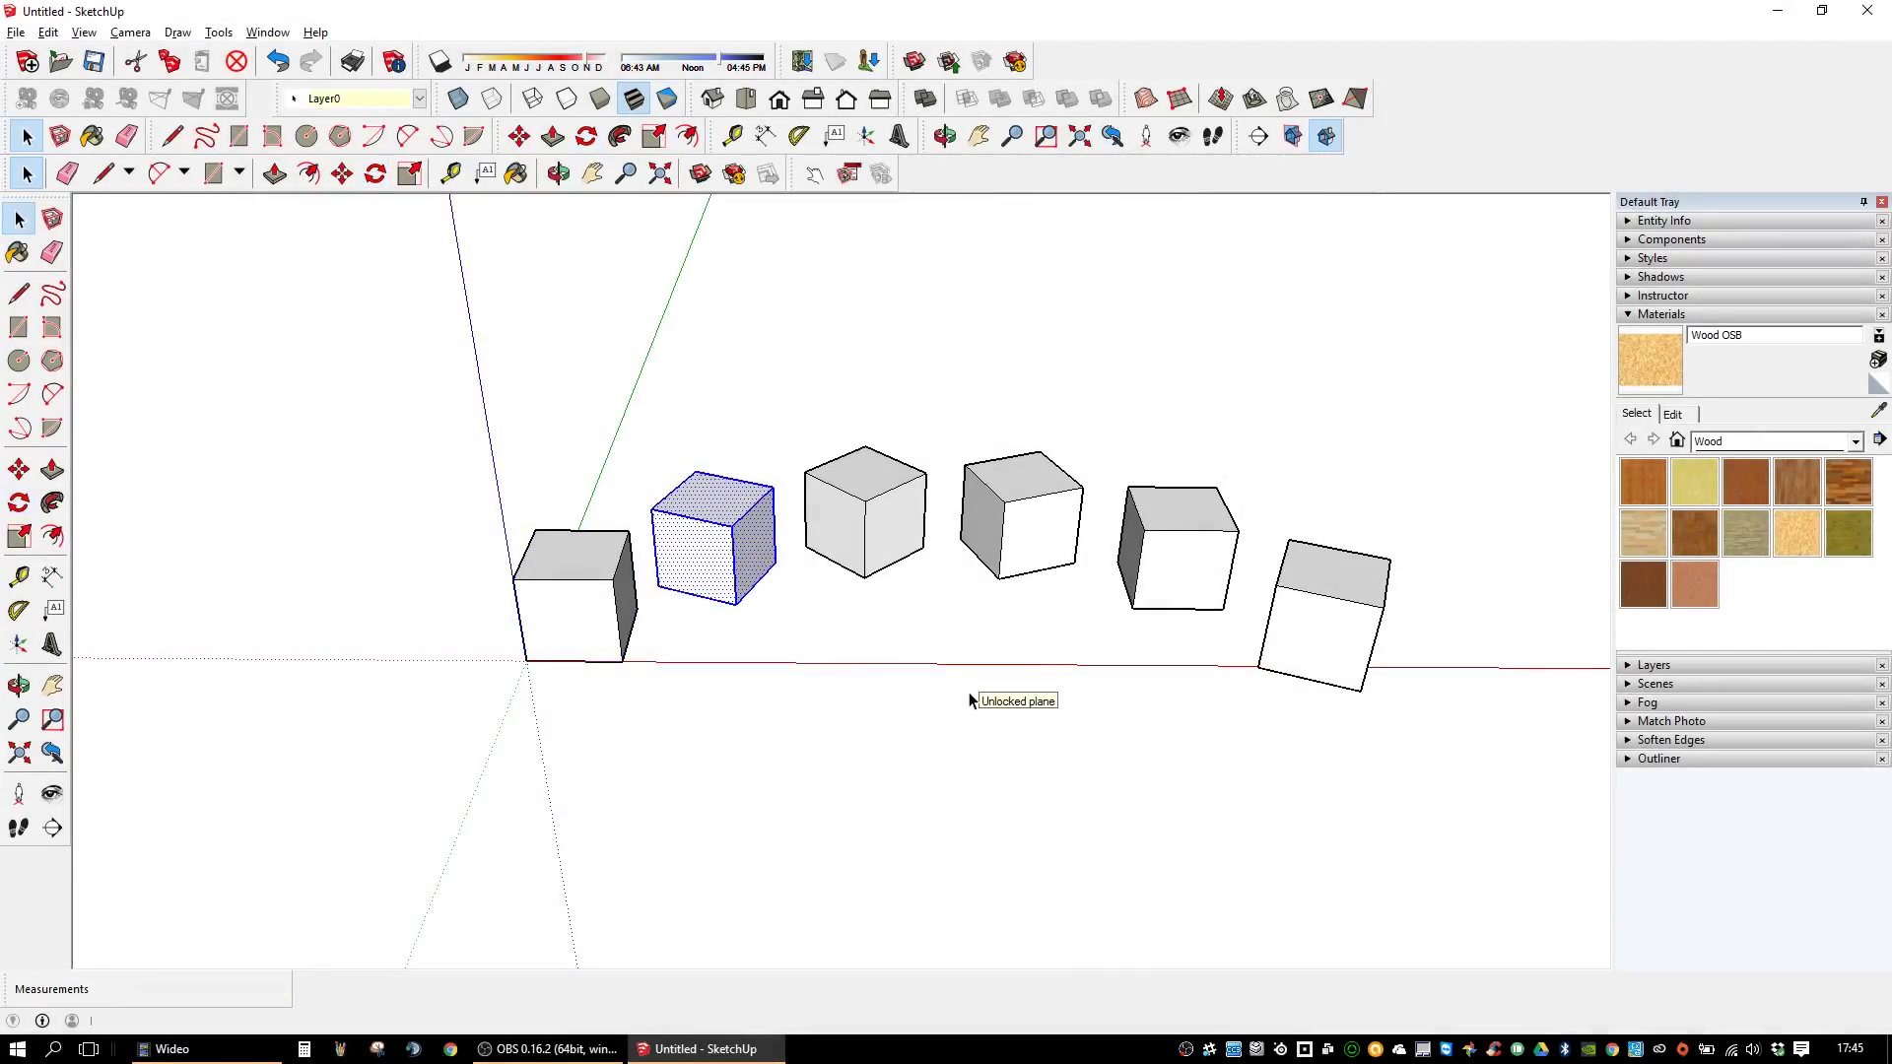
{"action": "key", "text": "ctrl+z"}
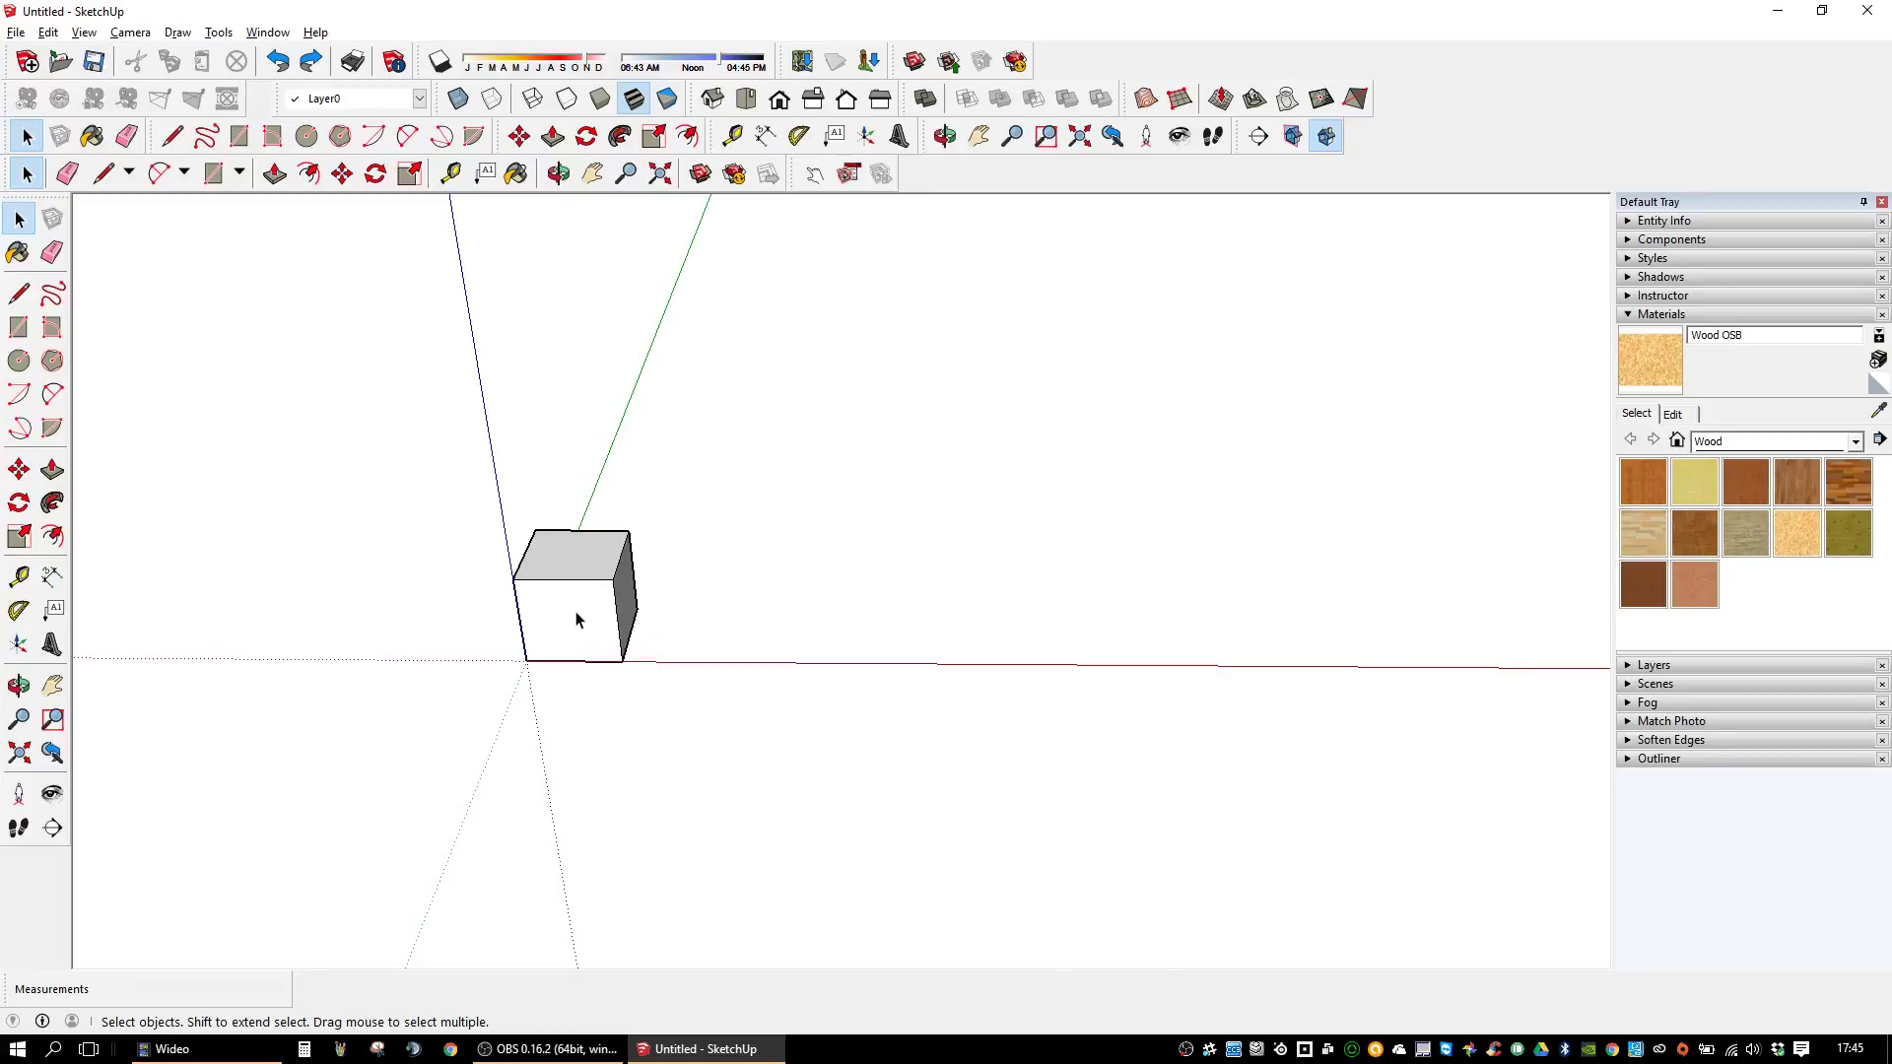
- Rotate-copy the cube 82° around a centre beside it and divide the arc /5
{"action": "triple_click", "coordinate": [578, 618]}
{"action": "key", "text": "q"}
{"action": "left_click", "coordinate": [1006, 801]}
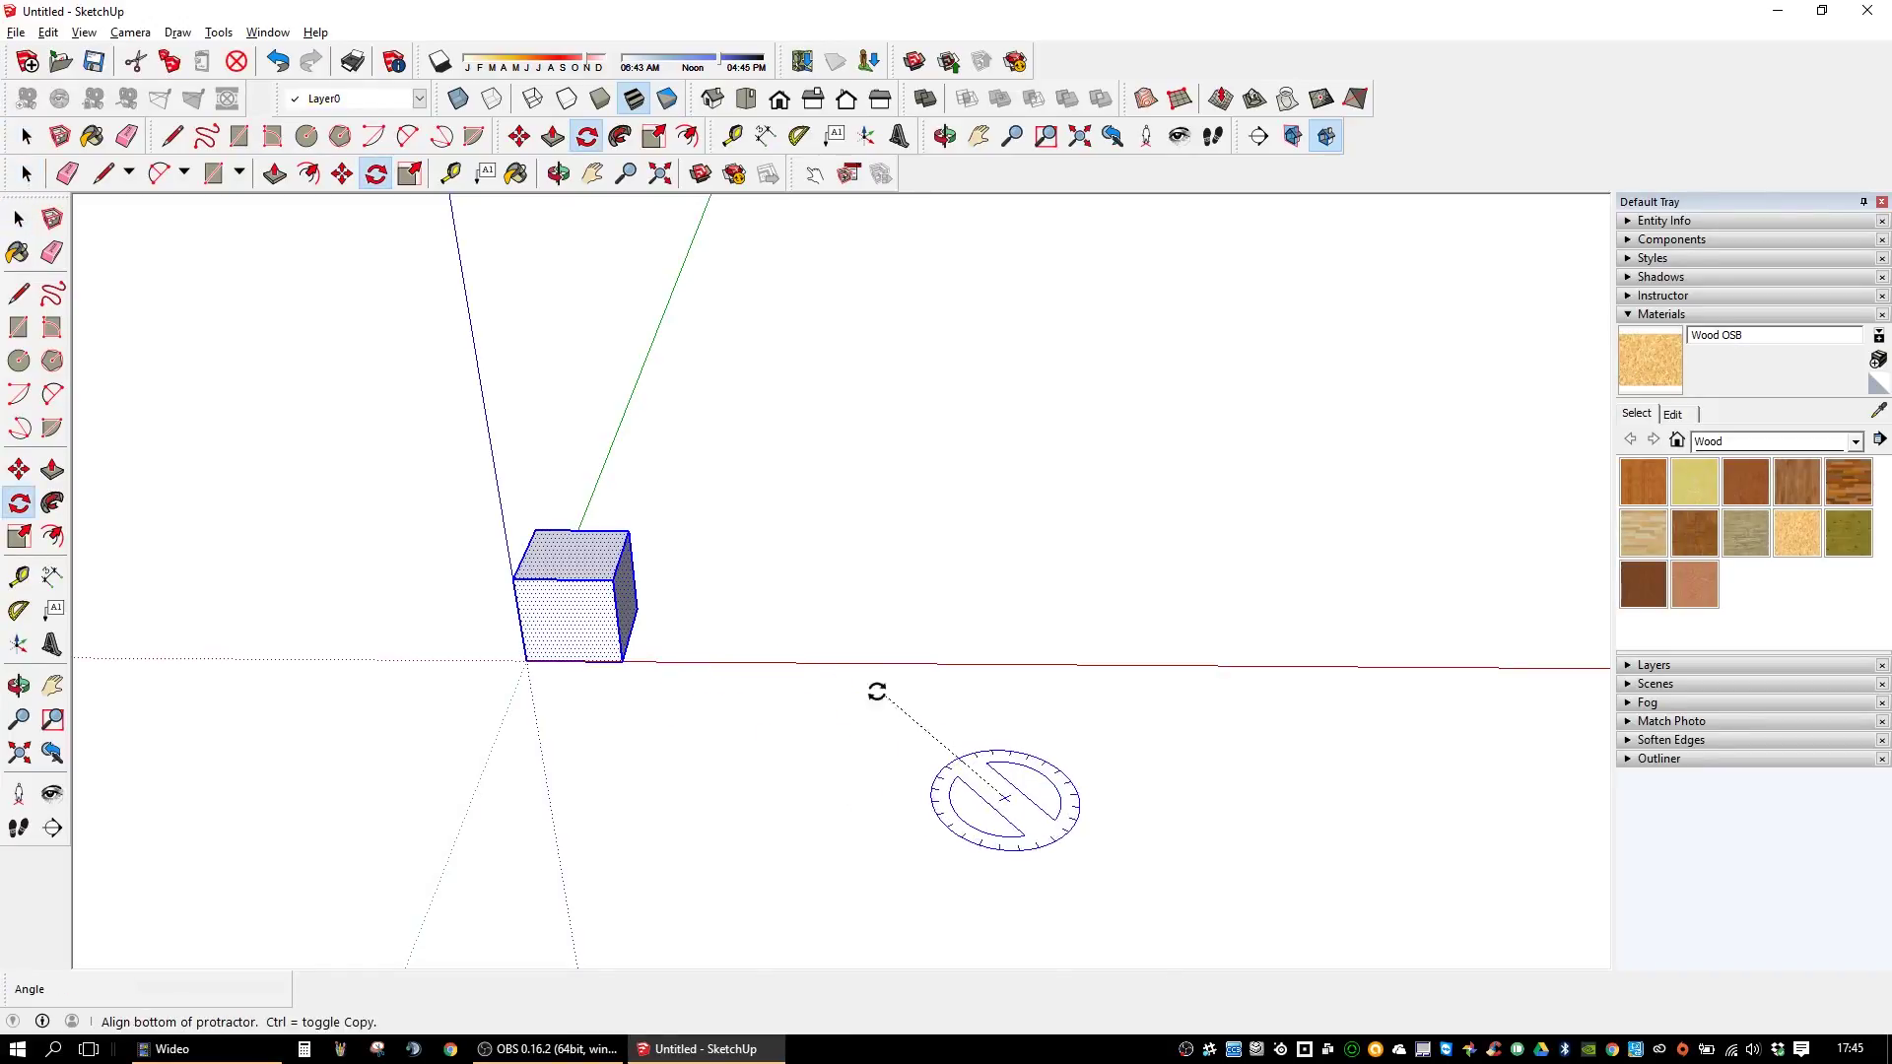
{"action": "left_click", "coordinate": [680, 628]}
{"action": "key", "text": "ctrl"}
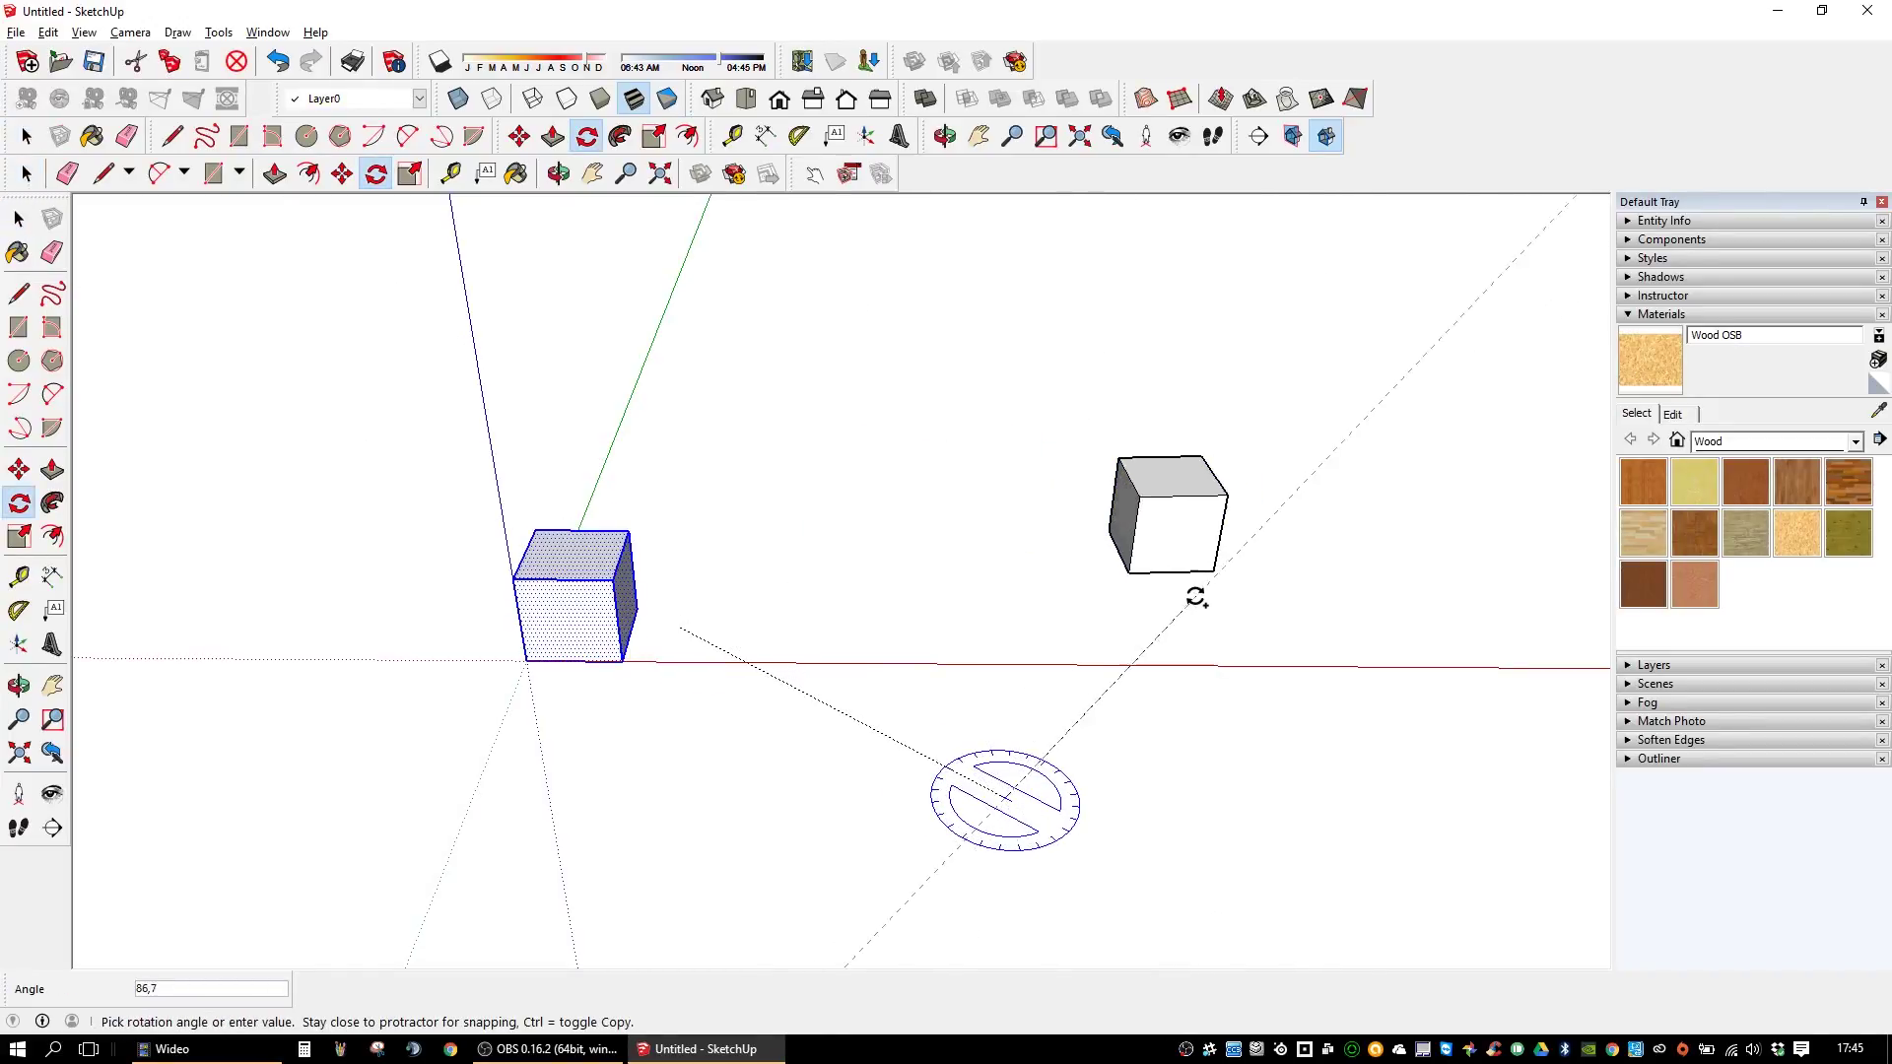
{"action": "left_click", "coordinate": [1256, 652]}
{"action": "type", "text": "82"}
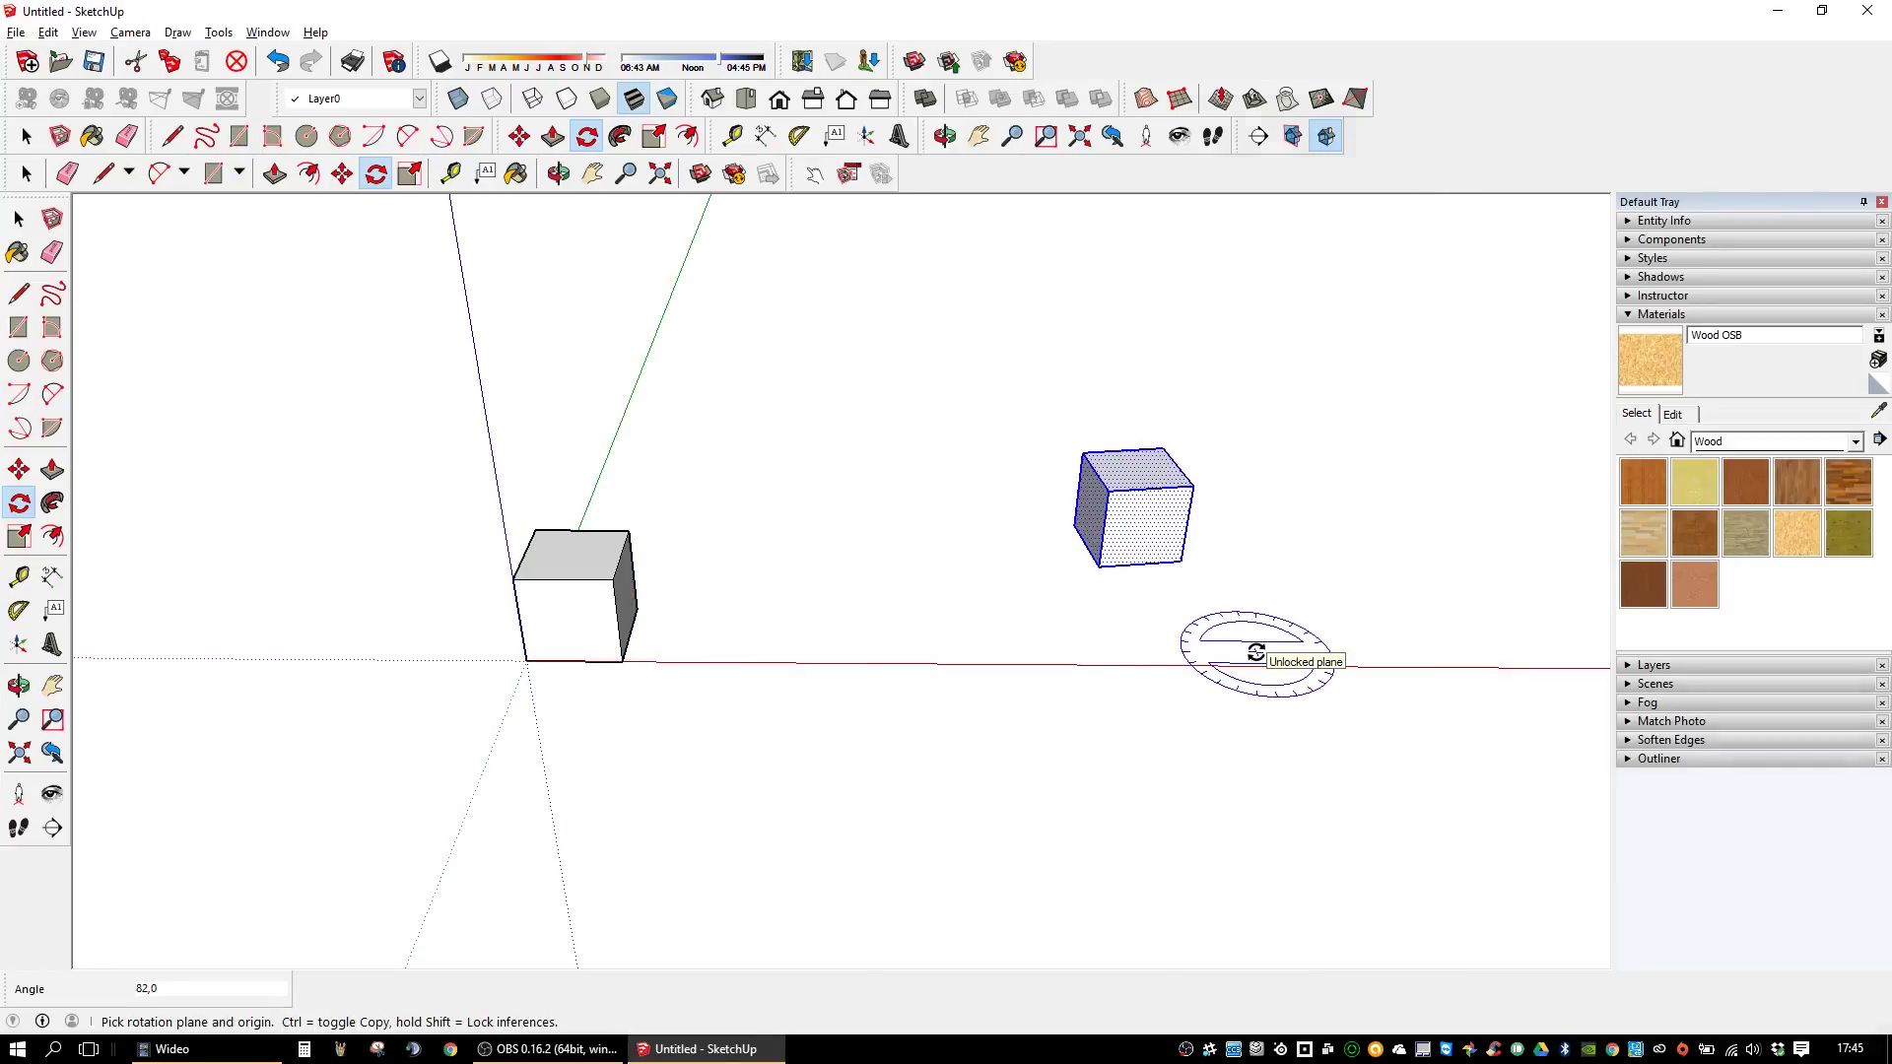
{"action": "type", "text": "/5"}
{"action": "key", "text": "Return"}
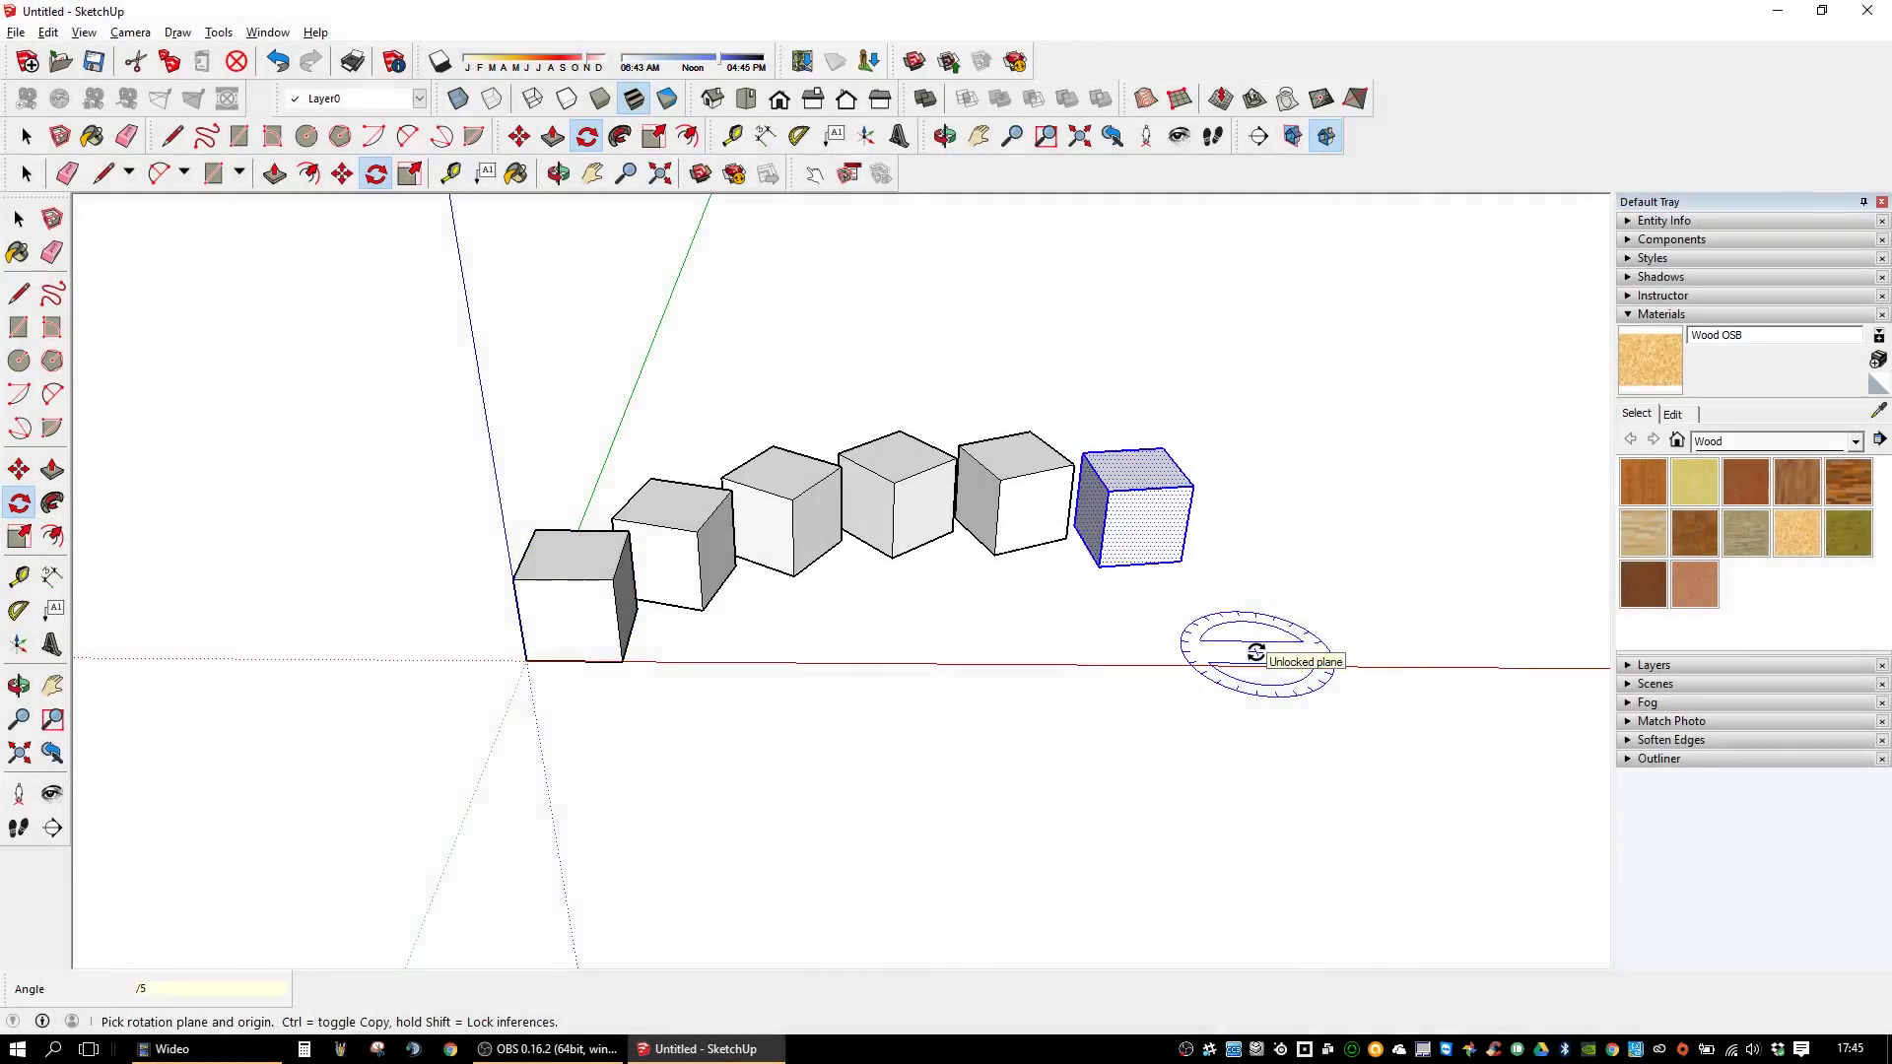
{"action": "key", "text": "space"}
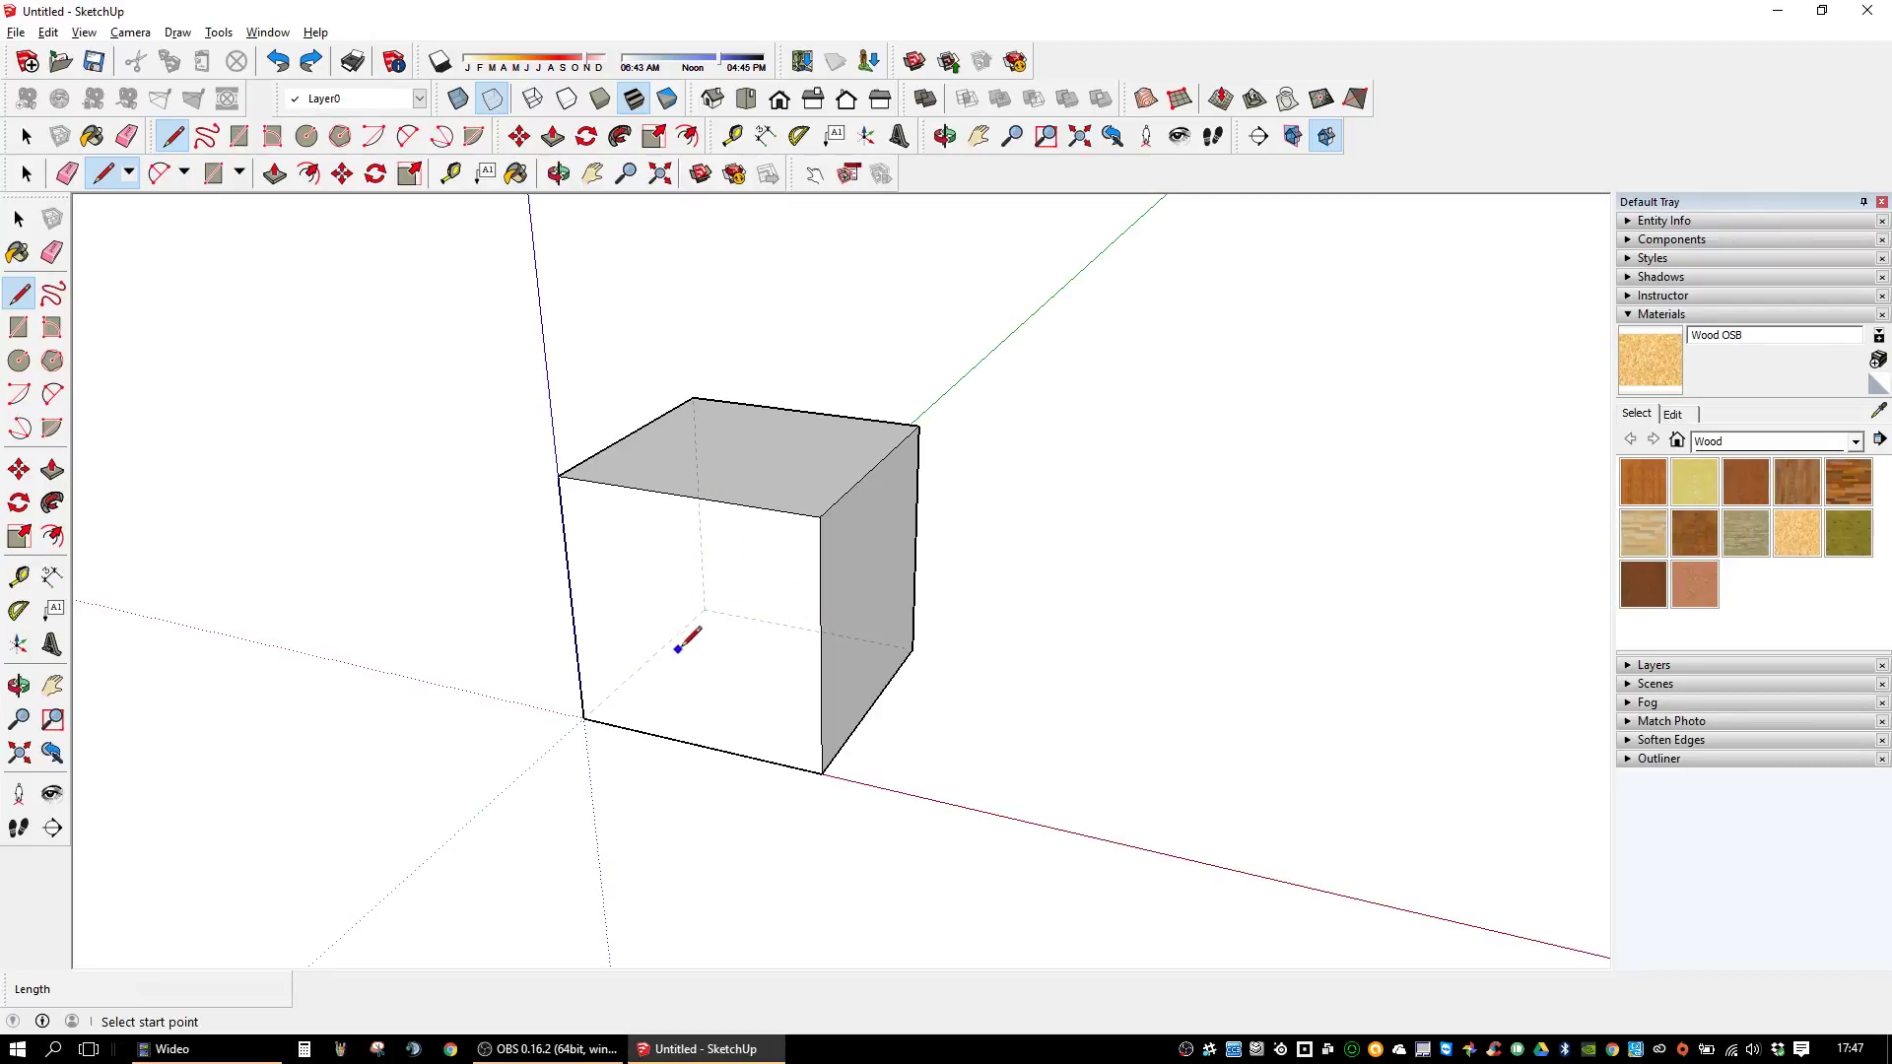
- Hide the dashed back edges and make the cube a component named 'sześcian', then reselect it
{"action": "key", "text": "k"}
{"action": "key", "text": "space"}
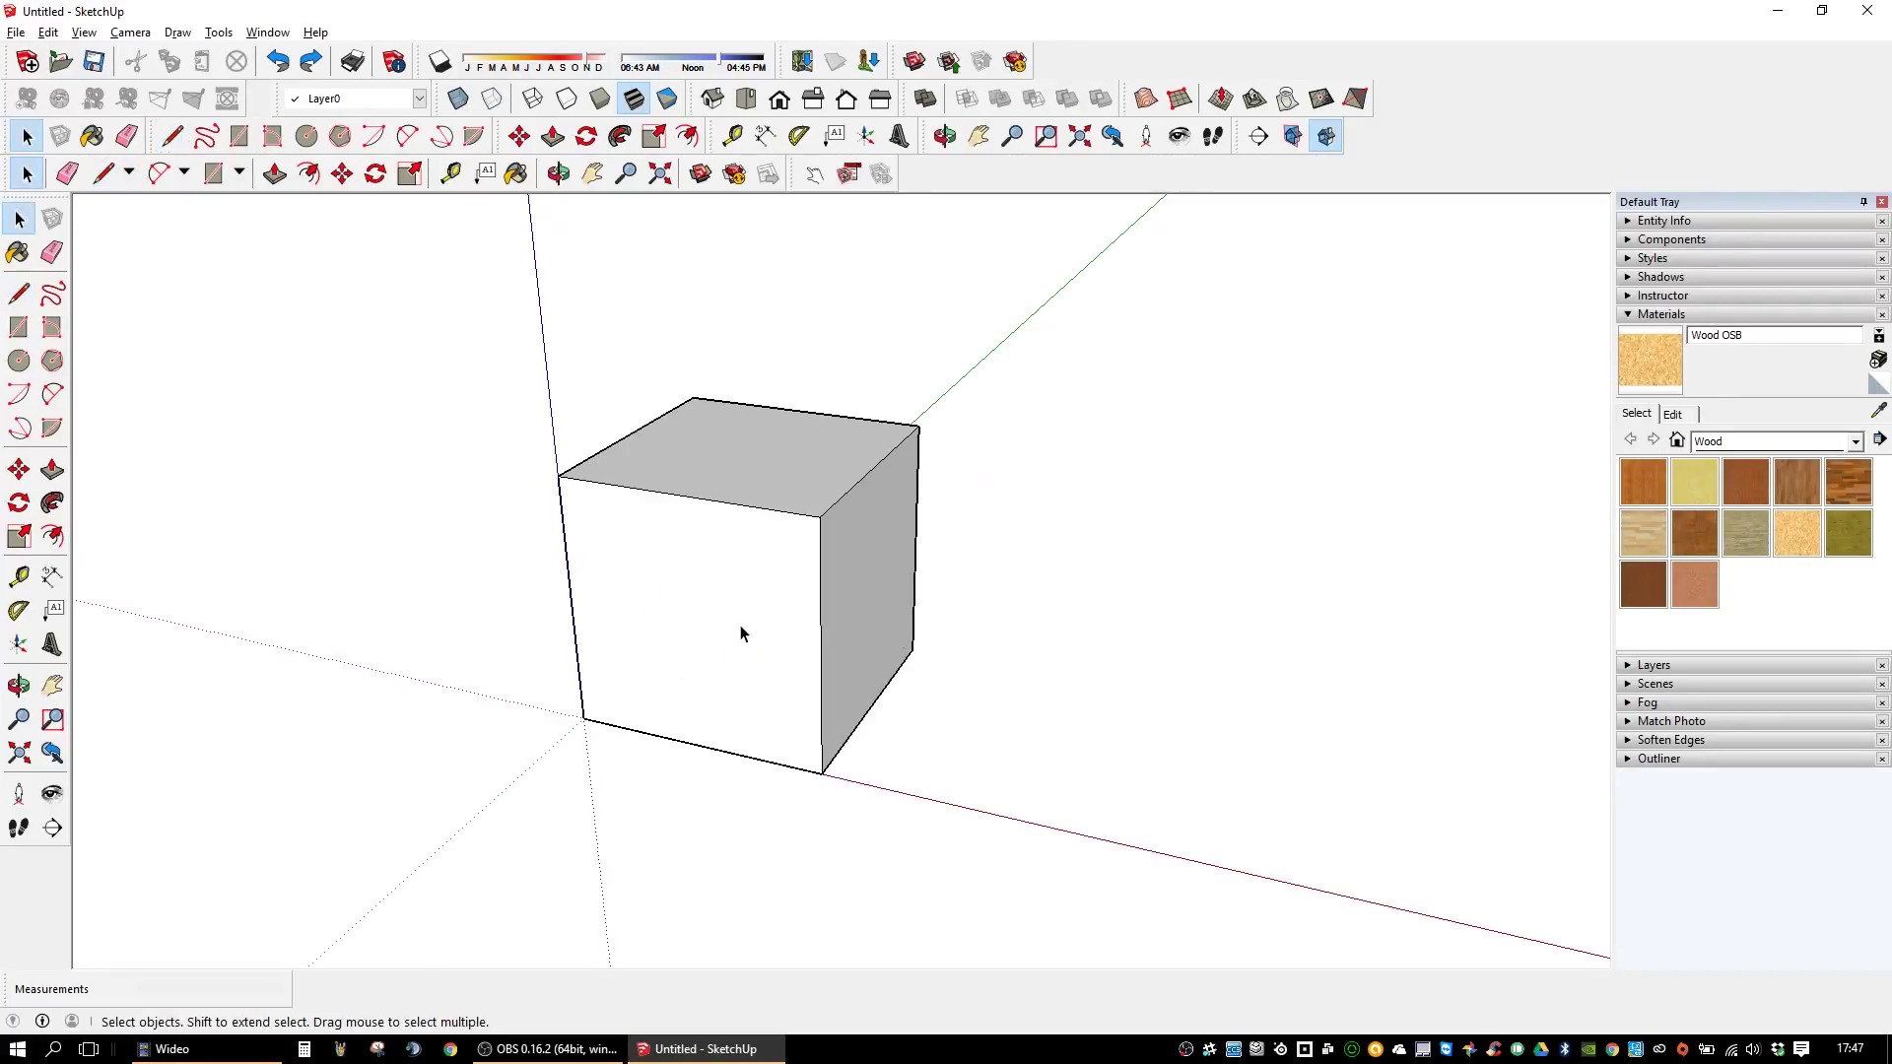
{"action": "key", "text": "g"}
{"action": "triple_click", "coordinate": [739, 631]}
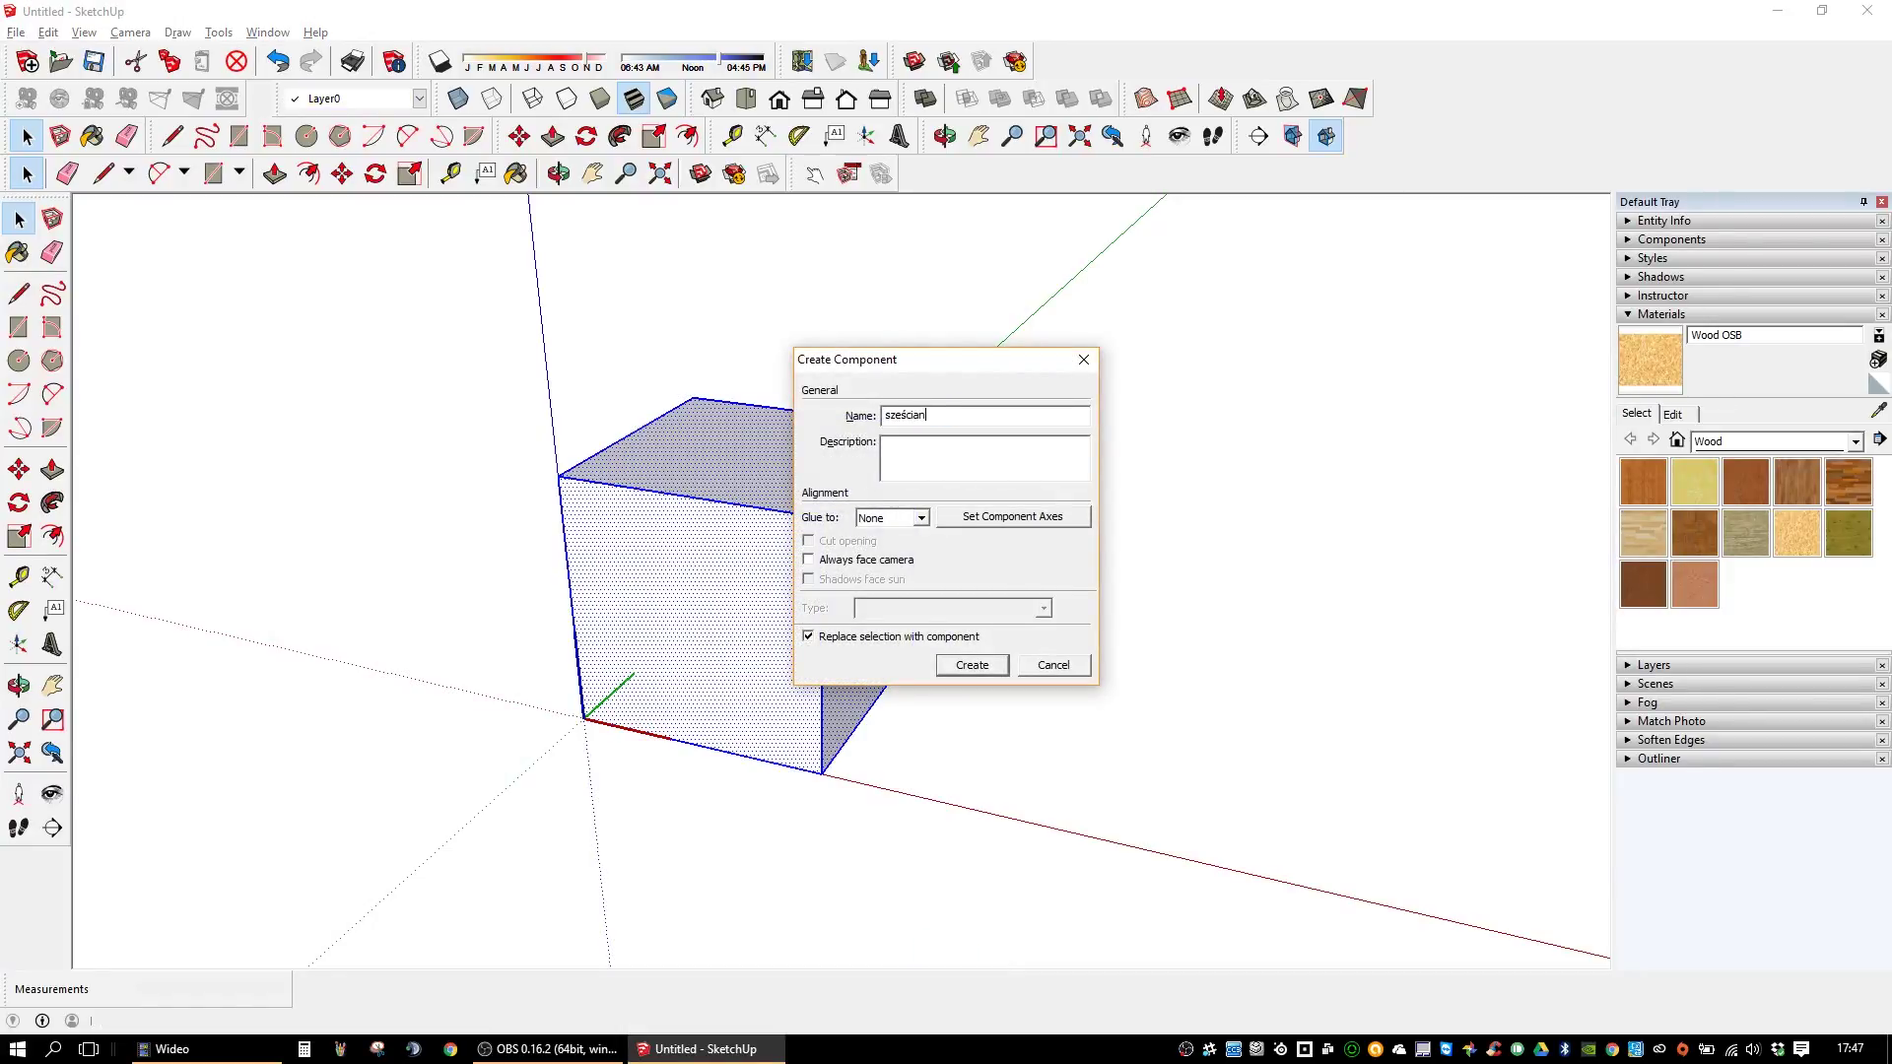
{"action": "key", "text": "Return"}
{"action": "left_click", "coordinate": [1037, 743]}
{"action": "left_click", "coordinate": [749, 616]}
{"action": "key", "text": "z"}
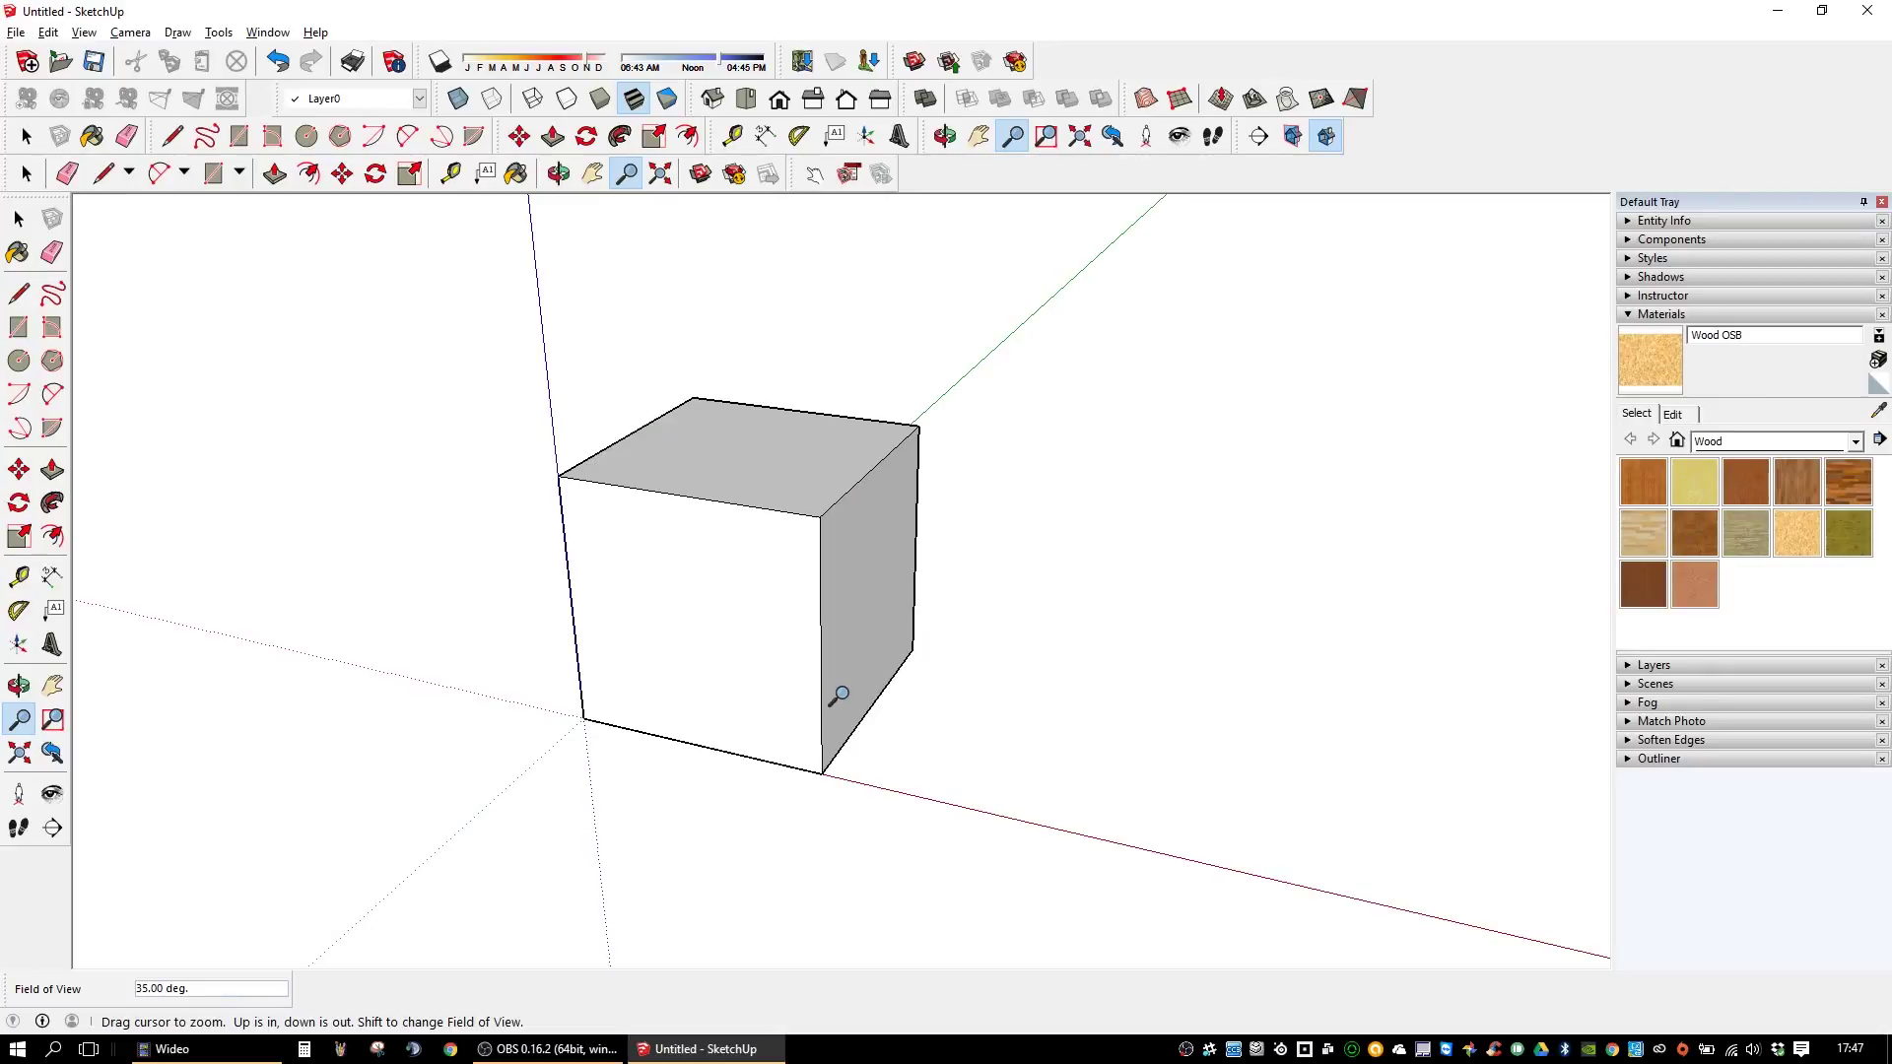
- Zoom in and out on the cube, vary the field of view up to 120°, and orbit around it
{"action": "left_click_drag", "start_coordinate": [846, 624], "coordinate": [808, 559], "text": "shift"}
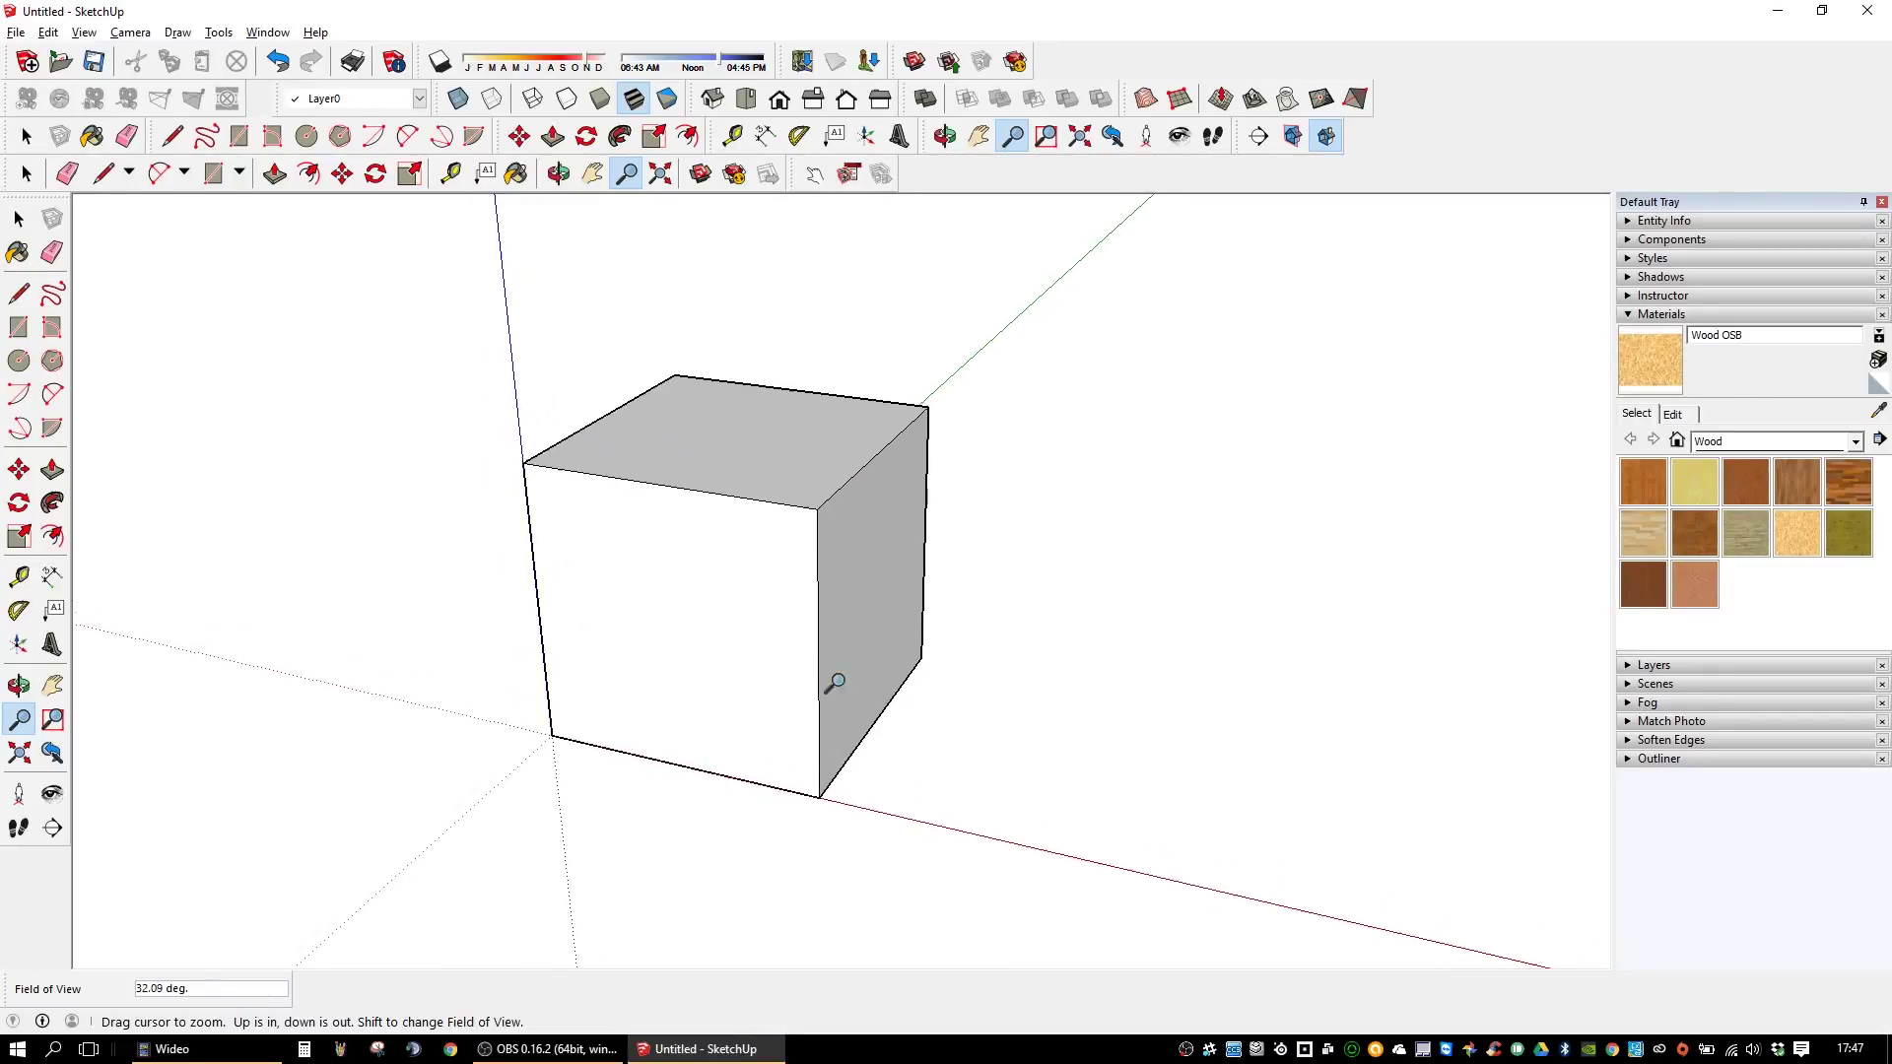
{"action": "scroll", "coordinate": [808, 559], "scroll_direction": "down", "scroll_amount": 3}
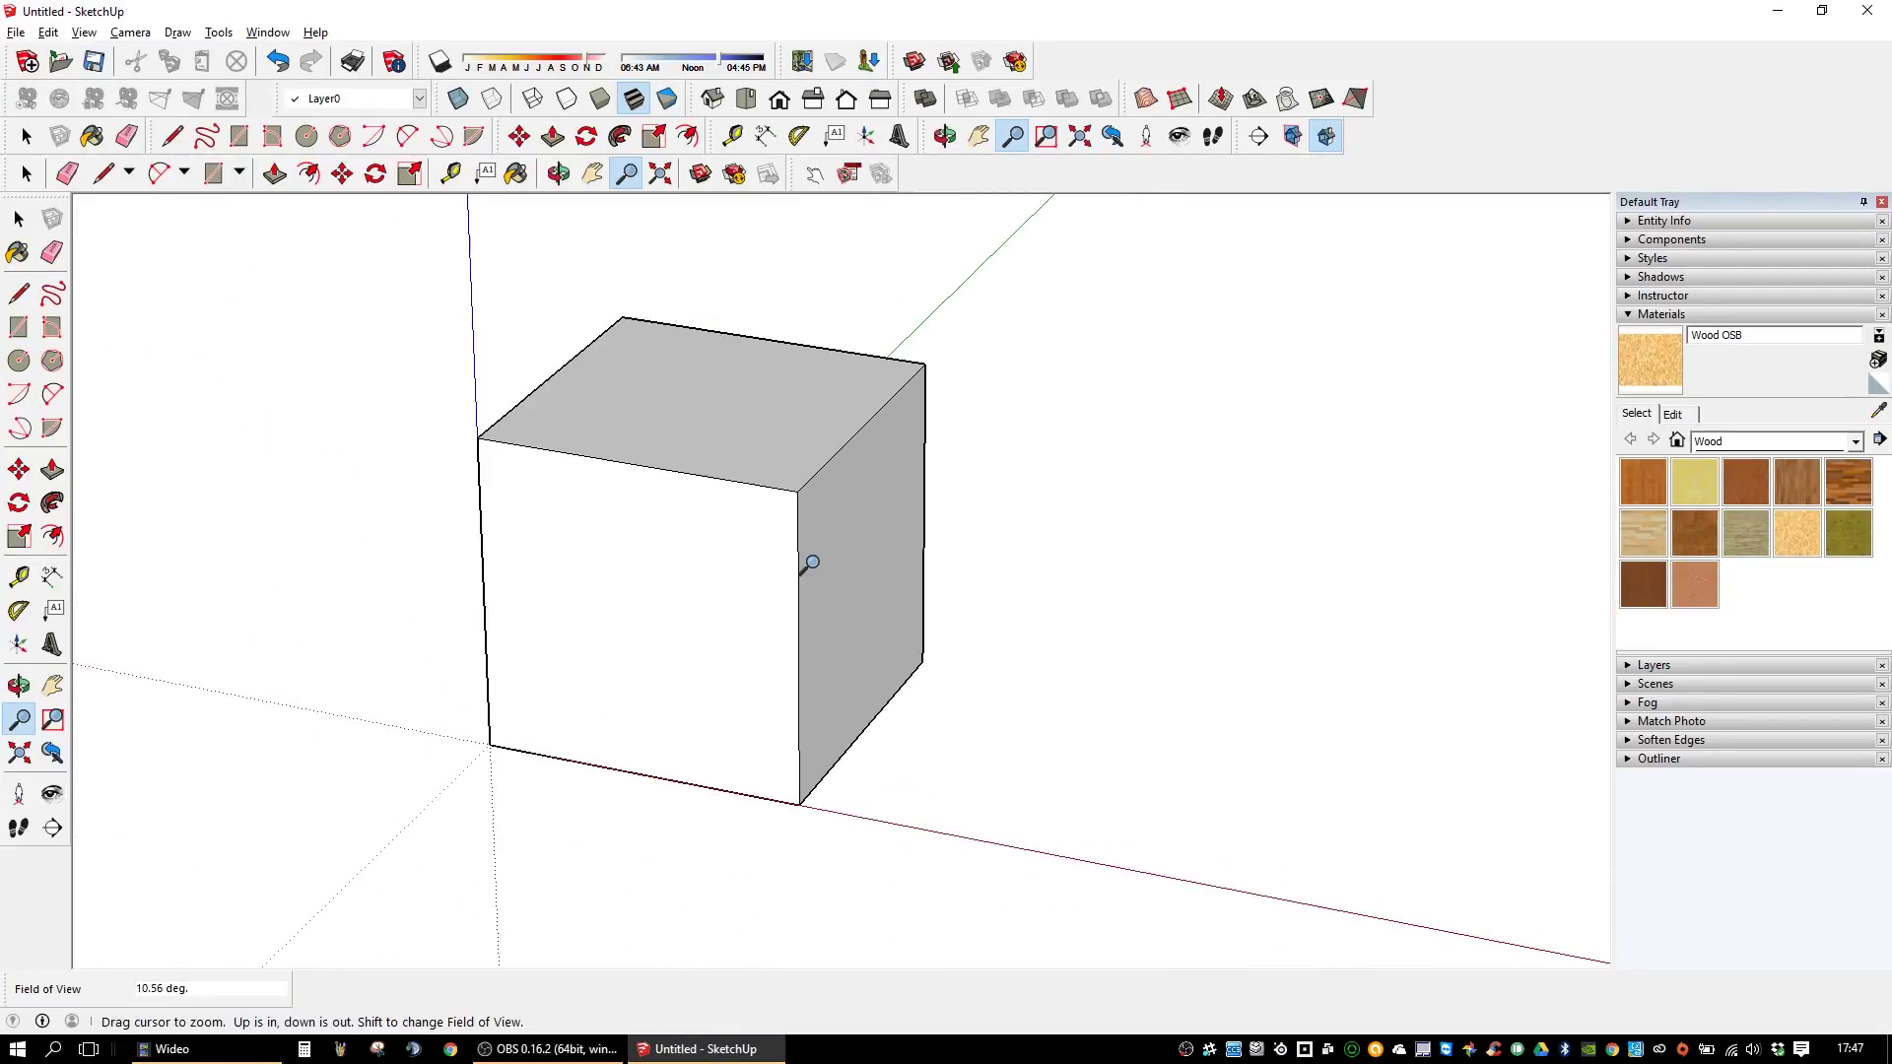
{"action": "scroll", "coordinate": [807, 562], "scroll_direction": "down", "scroll_amount": 2}
{"action": "mouse_move", "coordinate": [902, 687]}
{"action": "left_mouse_down", "text": "shift"}
{"action": "mouse_move", "coordinate": [857, 664]}
{"action": "mouse_move", "coordinate": [798, 529]}
{"action": "mouse_move", "coordinate": [832, 778]}
{"action": "mouse_move", "coordinate": [854, 603]}
{"action": "mouse_move", "coordinate": [802, 473]}
{"action": "mouse_move", "coordinate": [861, 541]}
{"action": "mouse_move", "coordinate": [917, 807]}
{"action": "mouse_move", "coordinate": [897, 828]}
{"action": "mouse_move", "coordinate": [824, 605]}
{"action": "mouse_move", "coordinate": [926, 634]}
{"action": "left_mouse_up", "text": "shift"}
{"action": "mouse_move", "coordinate": [925, 634]}
{"action": "middle_mouse_down"}
{"action": "mouse_move", "coordinate": [680, 689]}
{"action": "mouse_move", "coordinate": [953, 890]}
{"action": "mouse_move", "coordinate": [790, 718]}
{"action": "middle_mouse_up"}
{"action": "mouse_move", "coordinate": [790, 717]}
{"action": "left_mouse_down", "text": "shift"}
{"action": "mouse_move", "coordinate": [882, 740]}
{"action": "mouse_move", "coordinate": [861, 624]}
{"action": "mouse_move", "coordinate": [844, 645]}
{"action": "mouse_move", "coordinate": [921, 790]}
{"action": "mouse_move", "coordinate": [828, 710]}
{"action": "left_mouse_up", "text": "shift"}
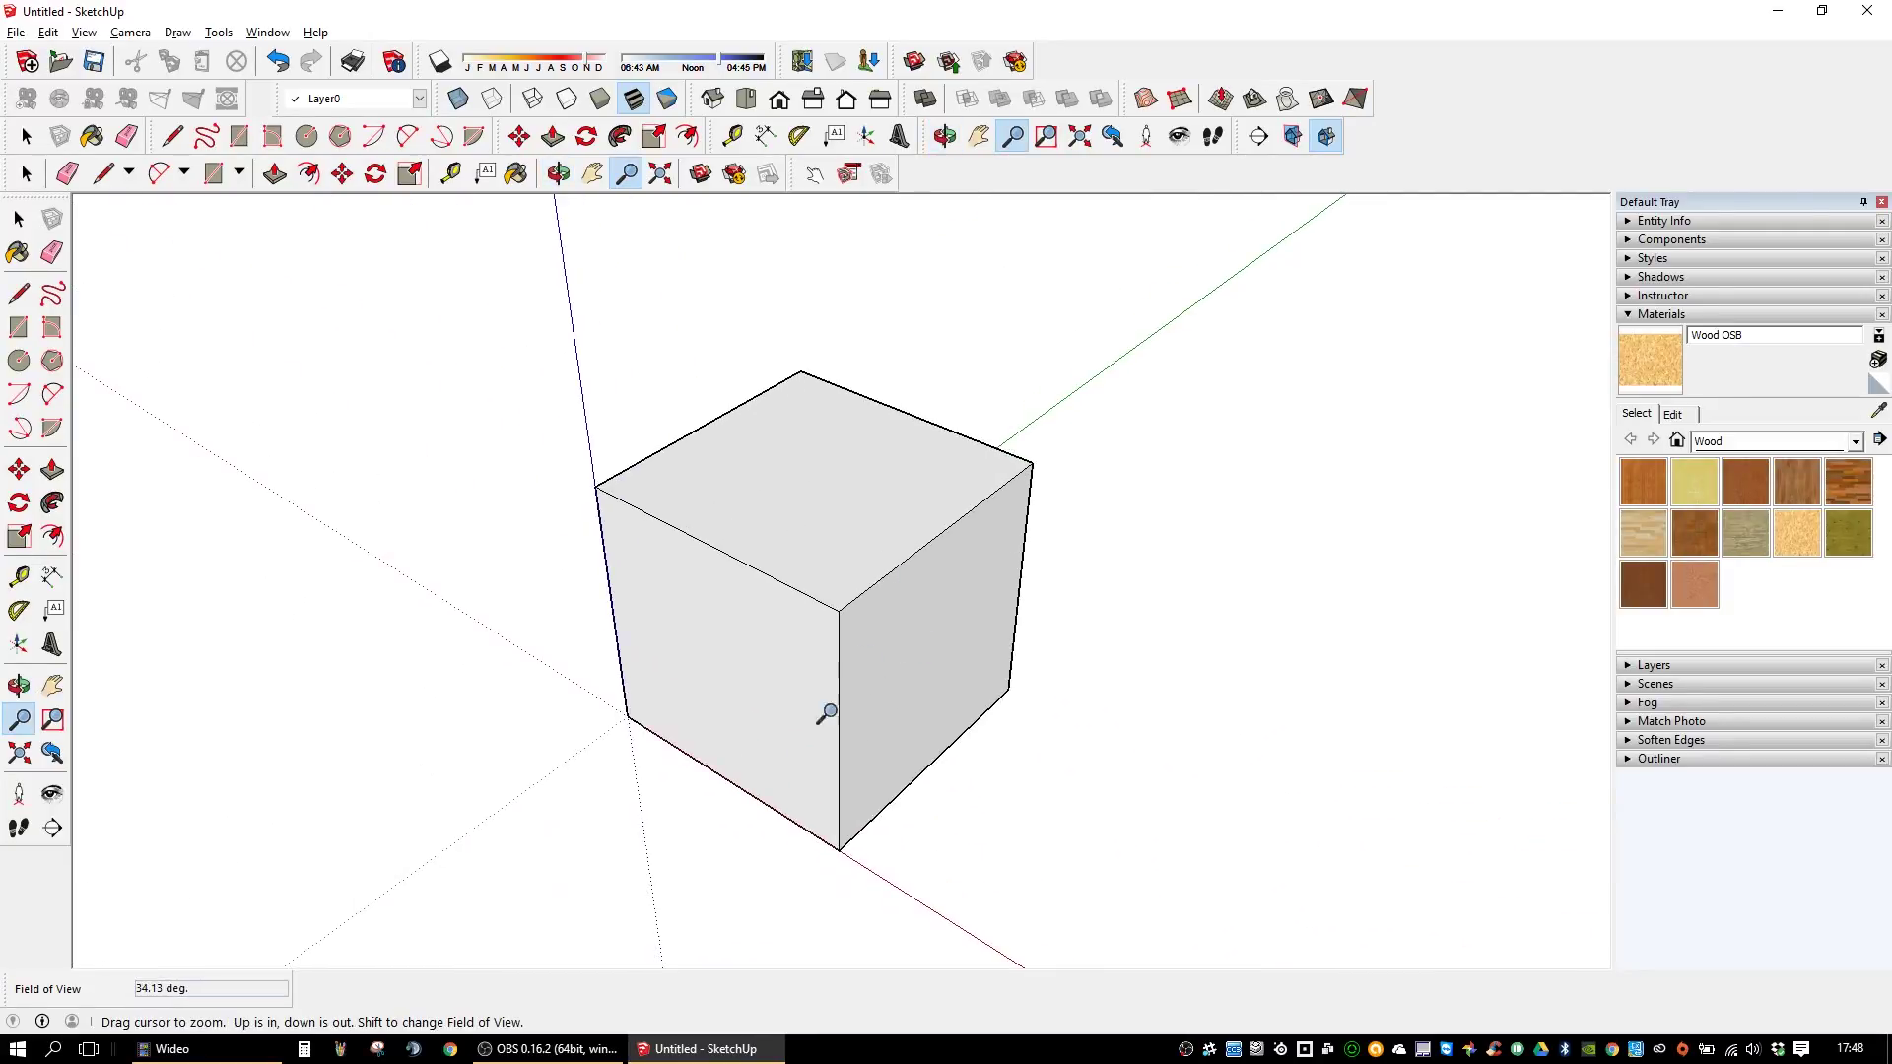
{"action": "mouse_move", "coordinate": [828, 710]}
{"action": "middle_mouse_down"}
{"action": "mouse_move", "coordinate": [870, 541]}
{"action": "mouse_move", "coordinate": [789, 662]}
{"action": "mouse_move", "coordinate": [663, 608]}
{"action": "mouse_move", "coordinate": [730, 561]}
{"action": "mouse_move", "coordinate": [804, 642]}
{"action": "middle_mouse_up"}
{"action": "mouse_move", "coordinate": [920, 683]}
{"action": "left_mouse_down", "text": "shift"}
{"action": "mouse_move", "coordinate": [896, 778]}
{"action": "mouse_move", "coordinate": [770, 494]}
{"action": "mouse_move", "coordinate": [867, 561]}
{"action": "left_mouse_up", "text": "shift"}
{"action": "mouse_move", "coordinate": [866, 562]}
{"action": "middle_mouse_down"}
{"action": "mouse_move", "coordinate": [841, 739]}
{"action": "mouse_move", "coordinate": [866, 549]}
{"action": "mouse_move", "coordinate": [959, 732]}
{"action": "mouse_move", "coordinate": [772, 668]}
{"action": "mouse_move", "coordinate": [976, 684]}
{"action": "mouse_move", "coordinate": [773, 667]}
{"action": "mouse_move", "coordinate": [664, 588]}
{"action": "mouse_move", "coordinate": [760, 549]}
{"action": "mouse_move", "coordinate": [803, 643]}
{"action": "middle_mouse_up"}
{"action": "key", "text": "space"}
- Widen the field of view to 120 degrees again, then zoom in and orbit the cube
{"action": "key", "text": "z"}
{"action": "mouse_move", "coordinate": [803, 642]}
{"action": "left_mouse_down", "text": "shift"}
{"action": "mouse_move", "coordinate": [913, 684]}
{"action": "mouse_move", "coordinate": [885, 761]}
{"action": "mouse_move", "coordinate": [861, 558]}
{"action": "left_mouse_up", "text": "shift"}
{"action": "mouse_move", "coordinate": [861, 558]}
{"action": "middle_mouse_down"}
{"action": "mouse_move", "coordinate": [823, 718]}
{"action": "mouse_move", "coordinate": [899, 552]}
{"action": "mouse_move", "coordinate": [937, 752]}
{"action": "mouse_move", "coordinate": [765, 654]}
{"action": "mouse_move", "coordinate": [969, 675]}
{"action": "middle_mouse_up"}
{"action": "key", "text": "space"}
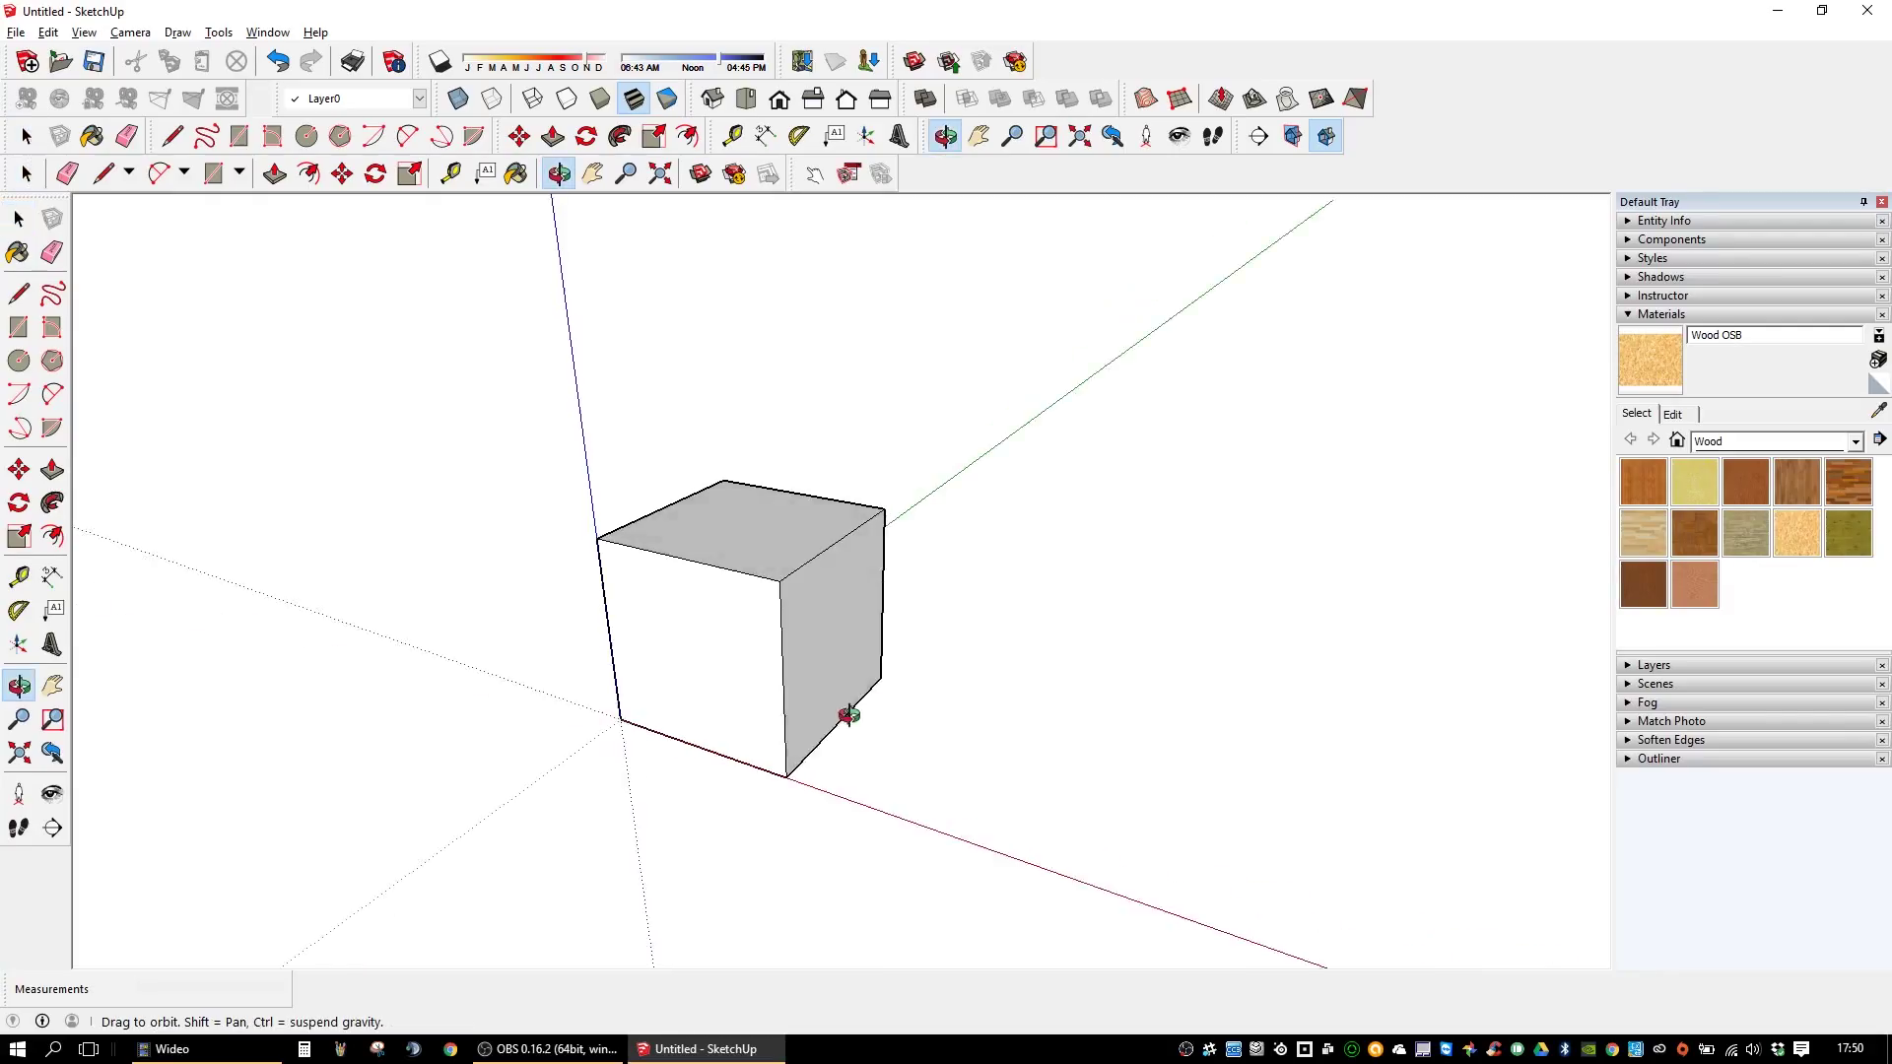
- Orbit the view slightly and bring up the Save As dialog for the model
{"action": "mouse_move", "coordinate": [845, 710]}
{"action": "middle_mouse_down"}
{"action": "mouse_move", "coordinate": [773, 749]}
{"action": "mouse_move", "coordinate": [1350, 595]}
{"action": "mouse_move", "coordinate": [1441, 536]}
{"action": "mouse_move", "coordinate": [913, 676]}
{"action": "mouse_move", "coordinate": [961, 685]}
{"action": "middle_mouse_up"}
{"action": "key", "text": "ctrl+s"}
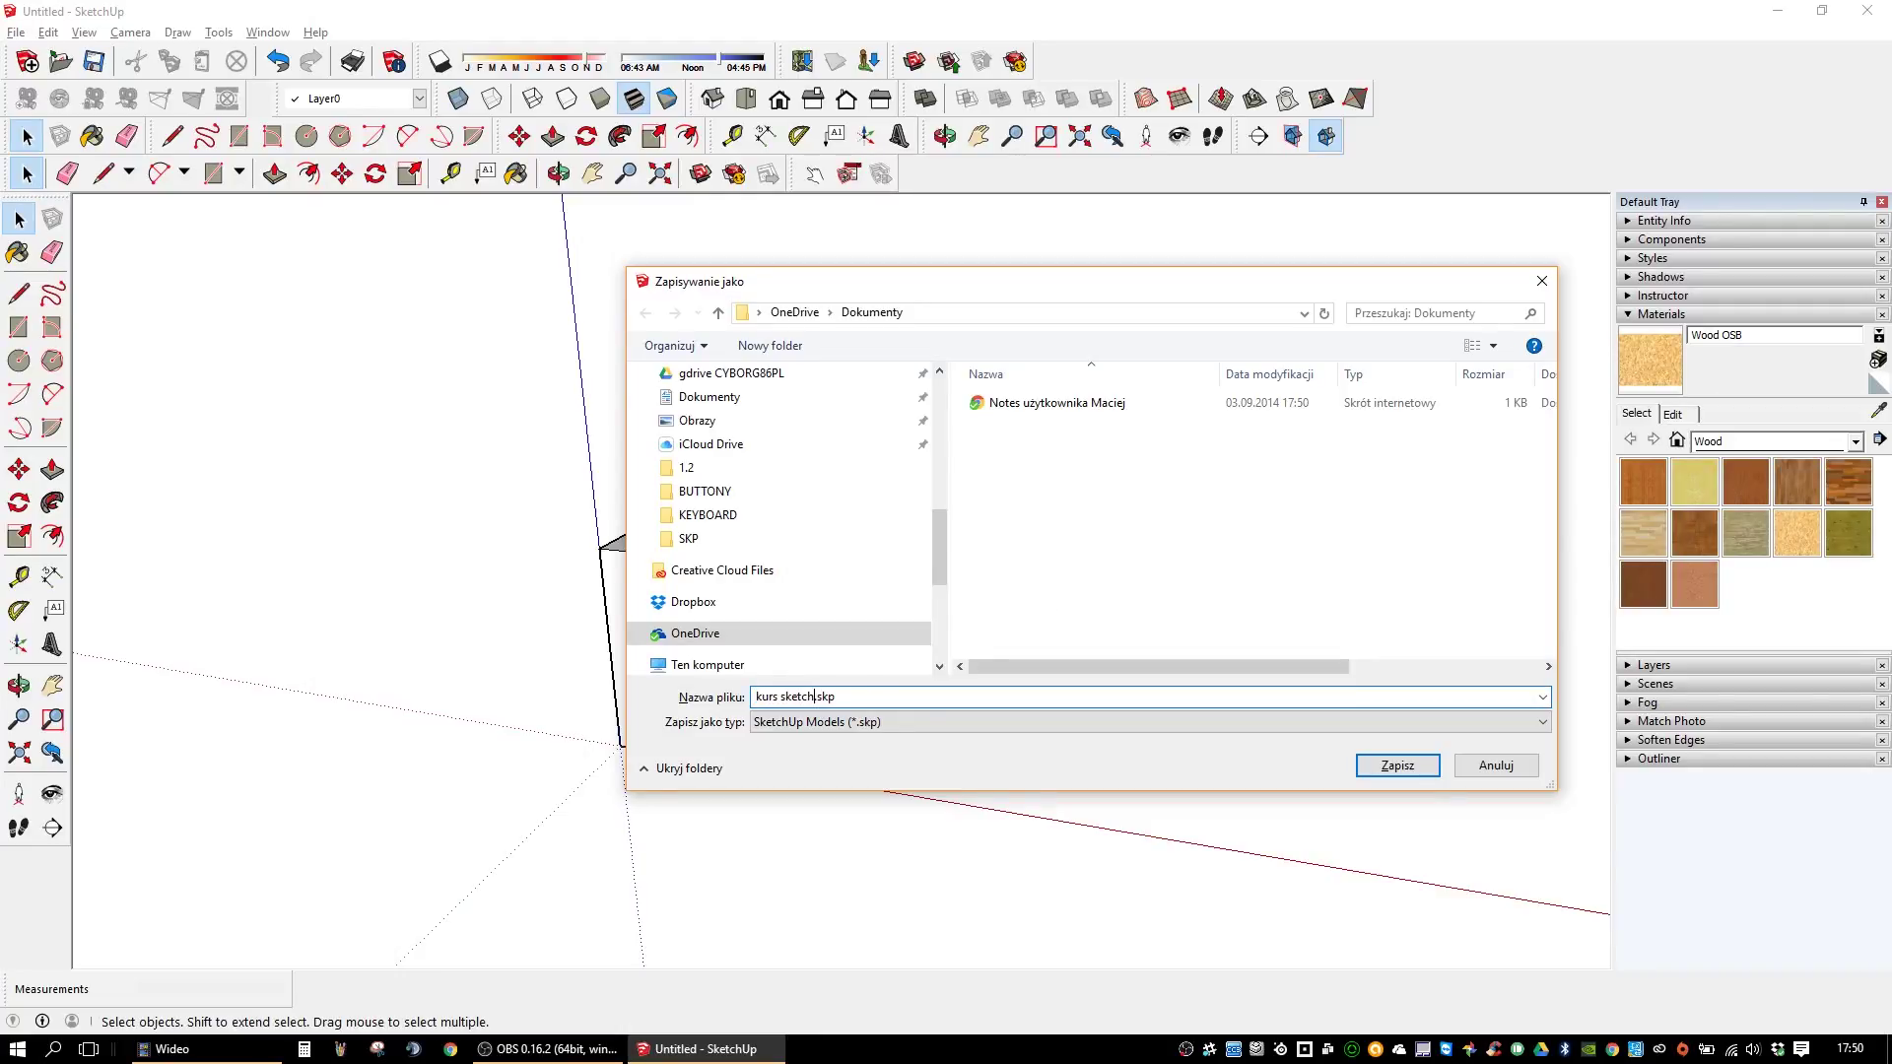
- Complete the file name as 'kurs sketchup 1.2.skp' and save the model
{"action": "type", "text": ".2"}
{"action": "key", "text": "Return"}
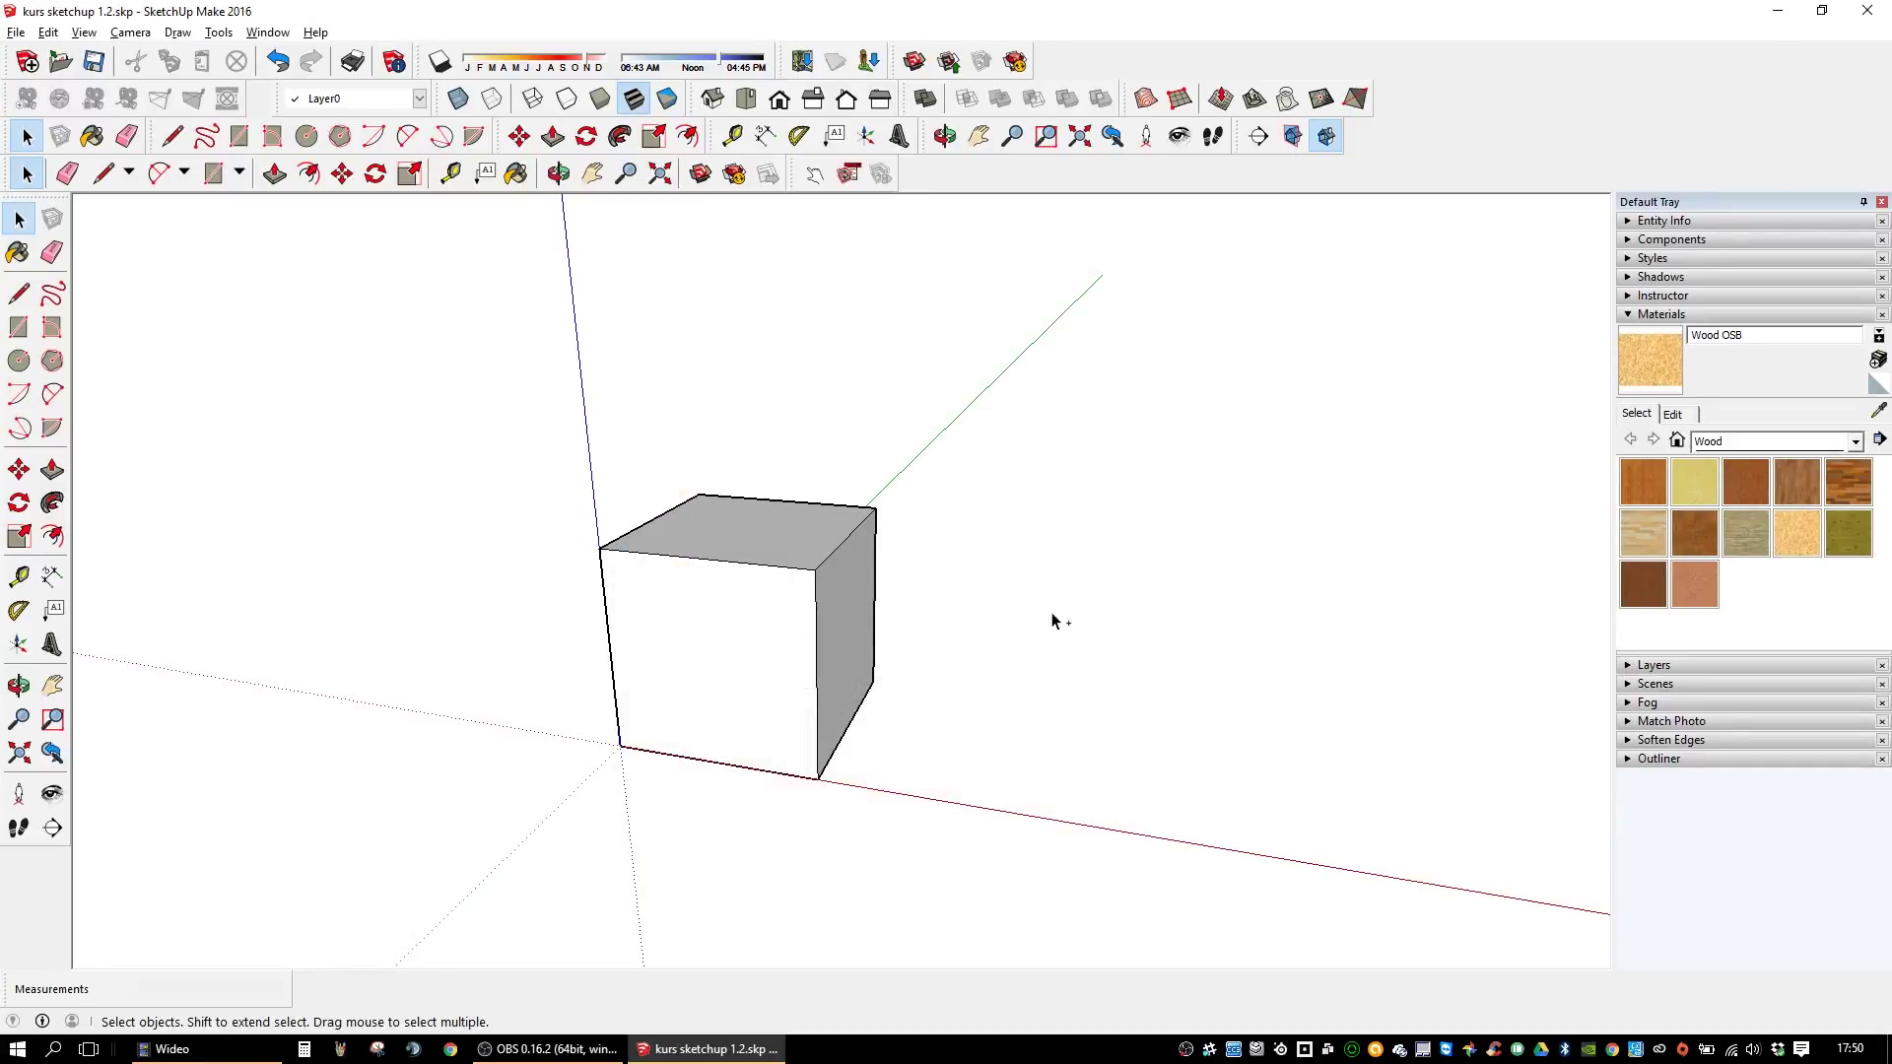